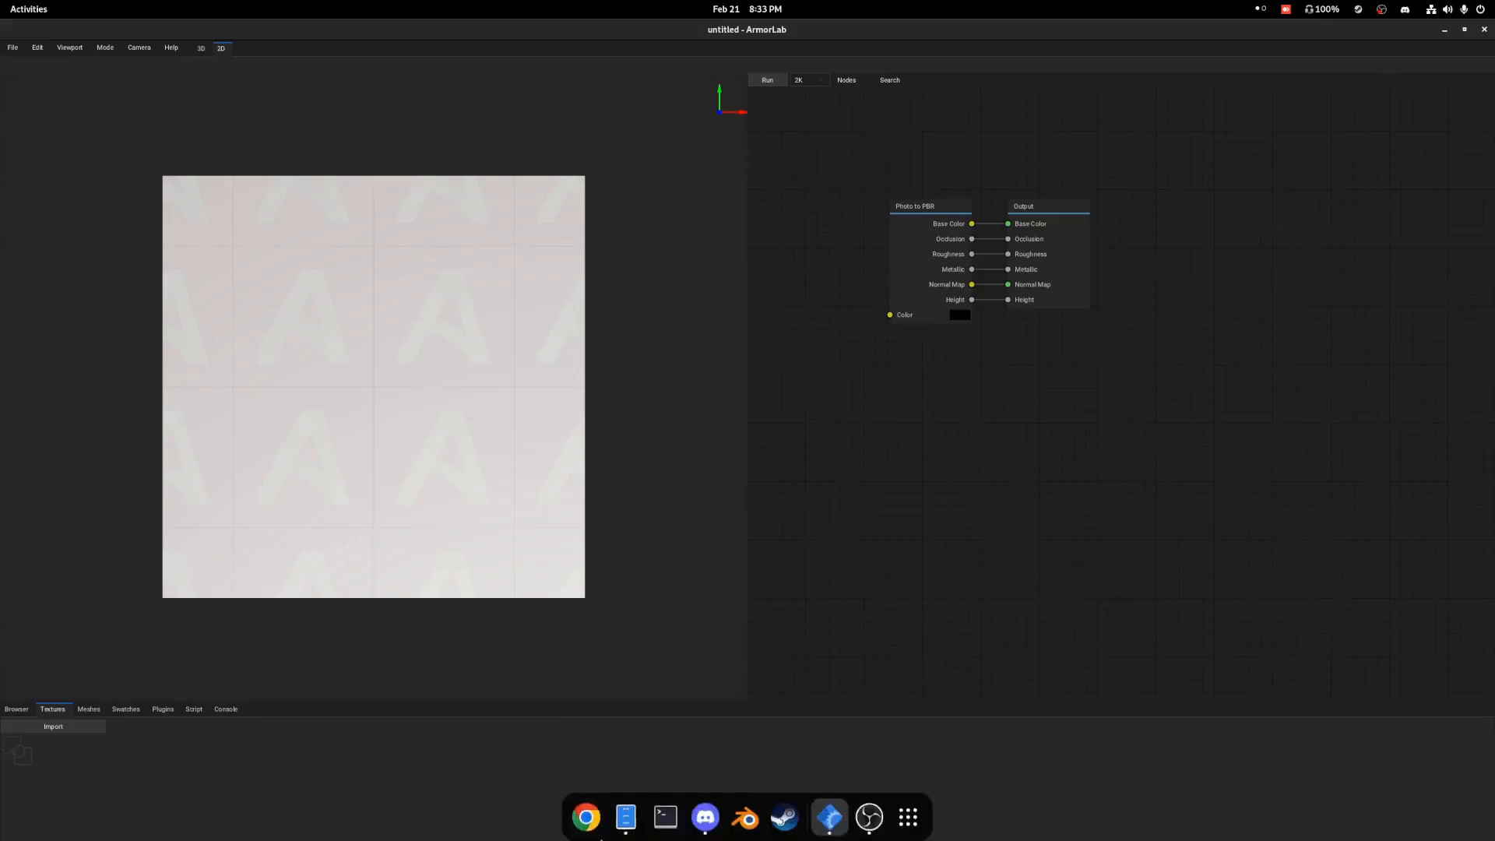
Switch to the file manager and open the ArmorLab folder inside Downloads/ArmorLab_01dev_linux64.
click(625, 822)
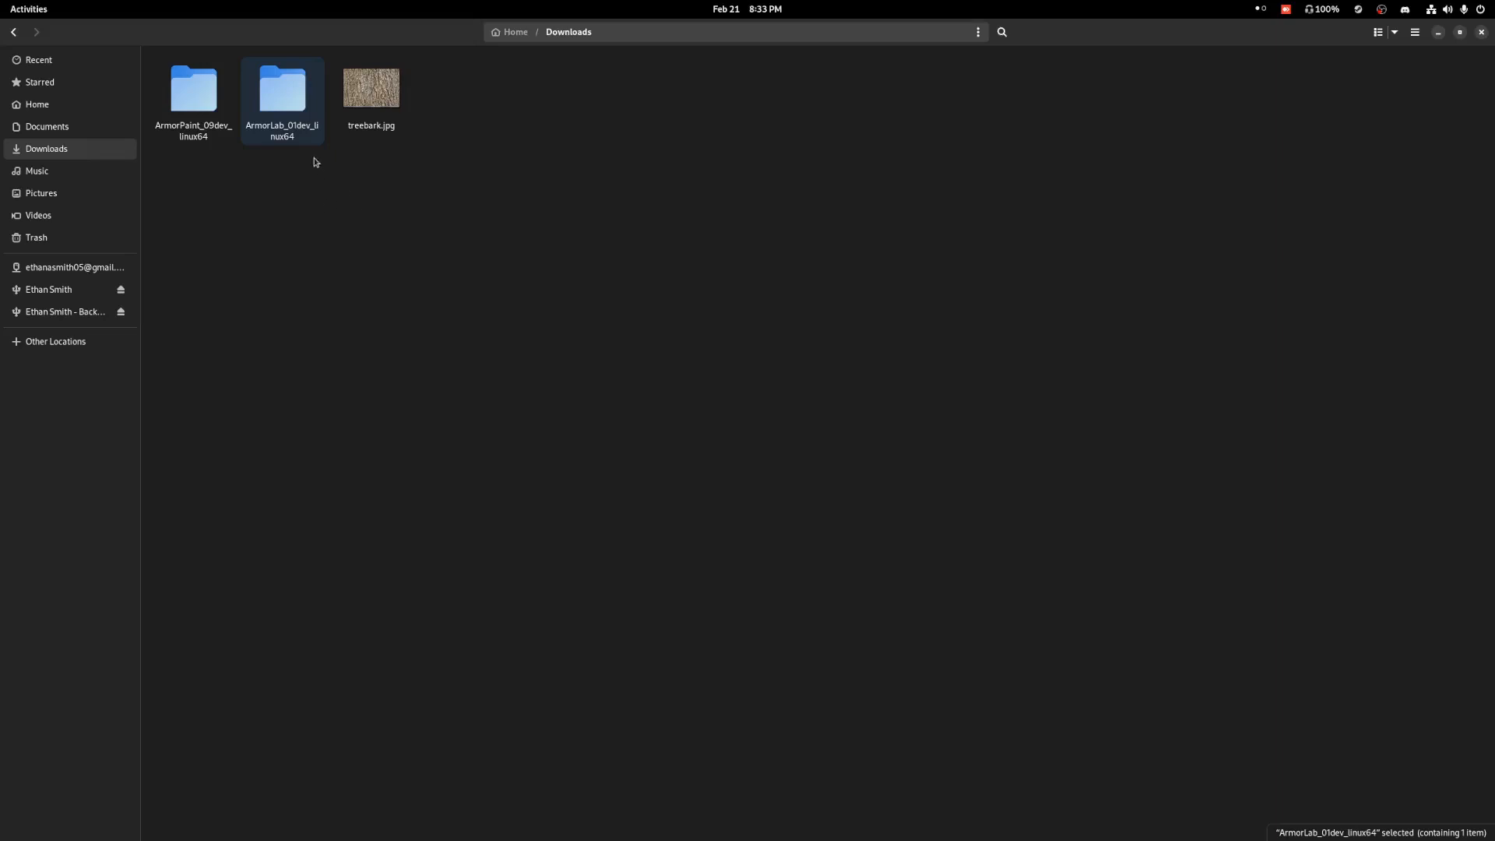
double_click(290, 115)
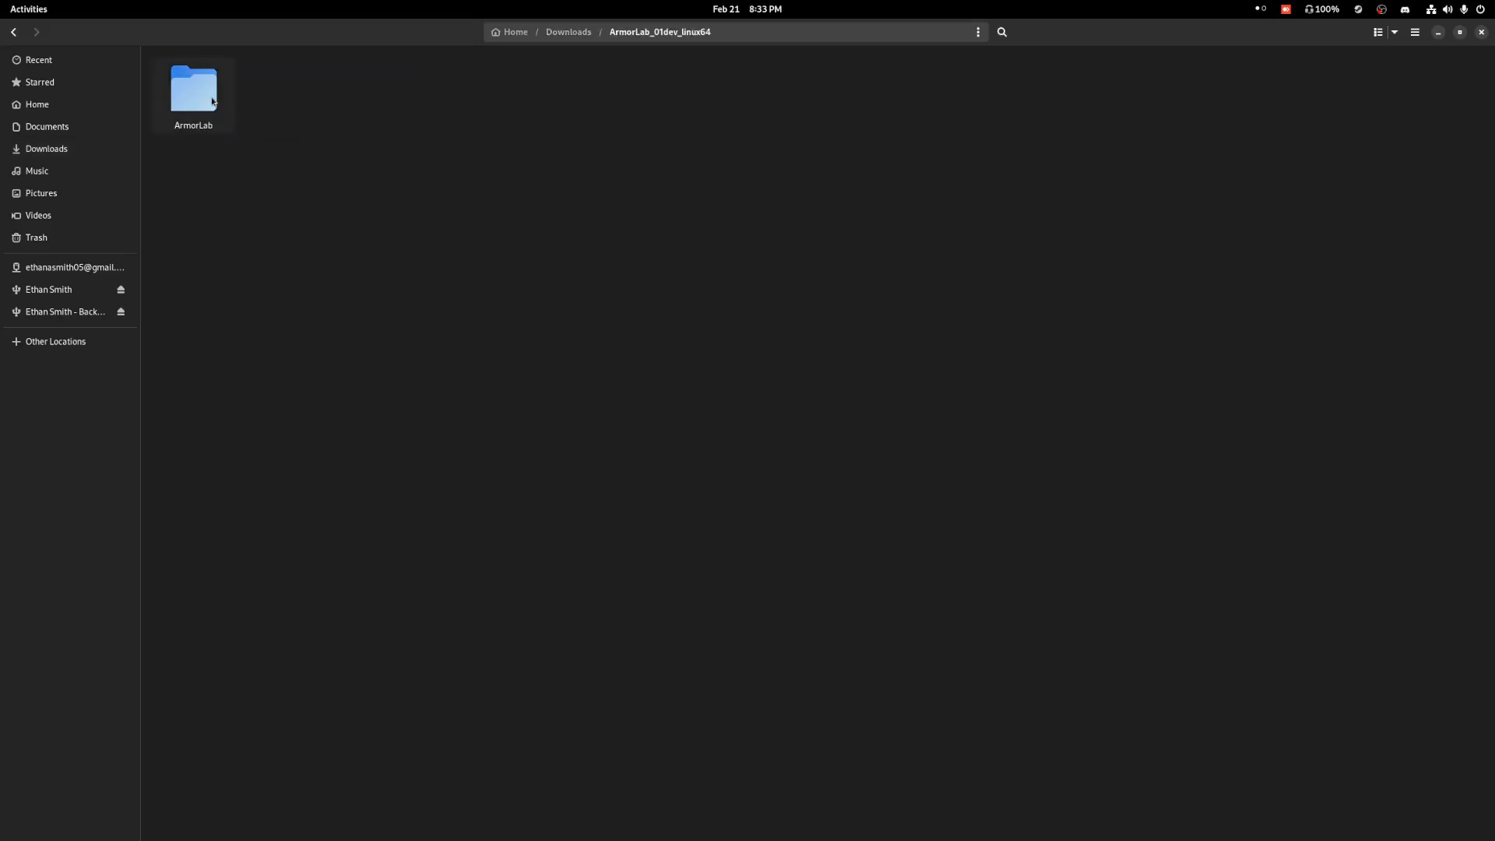
double_click(212, 100)
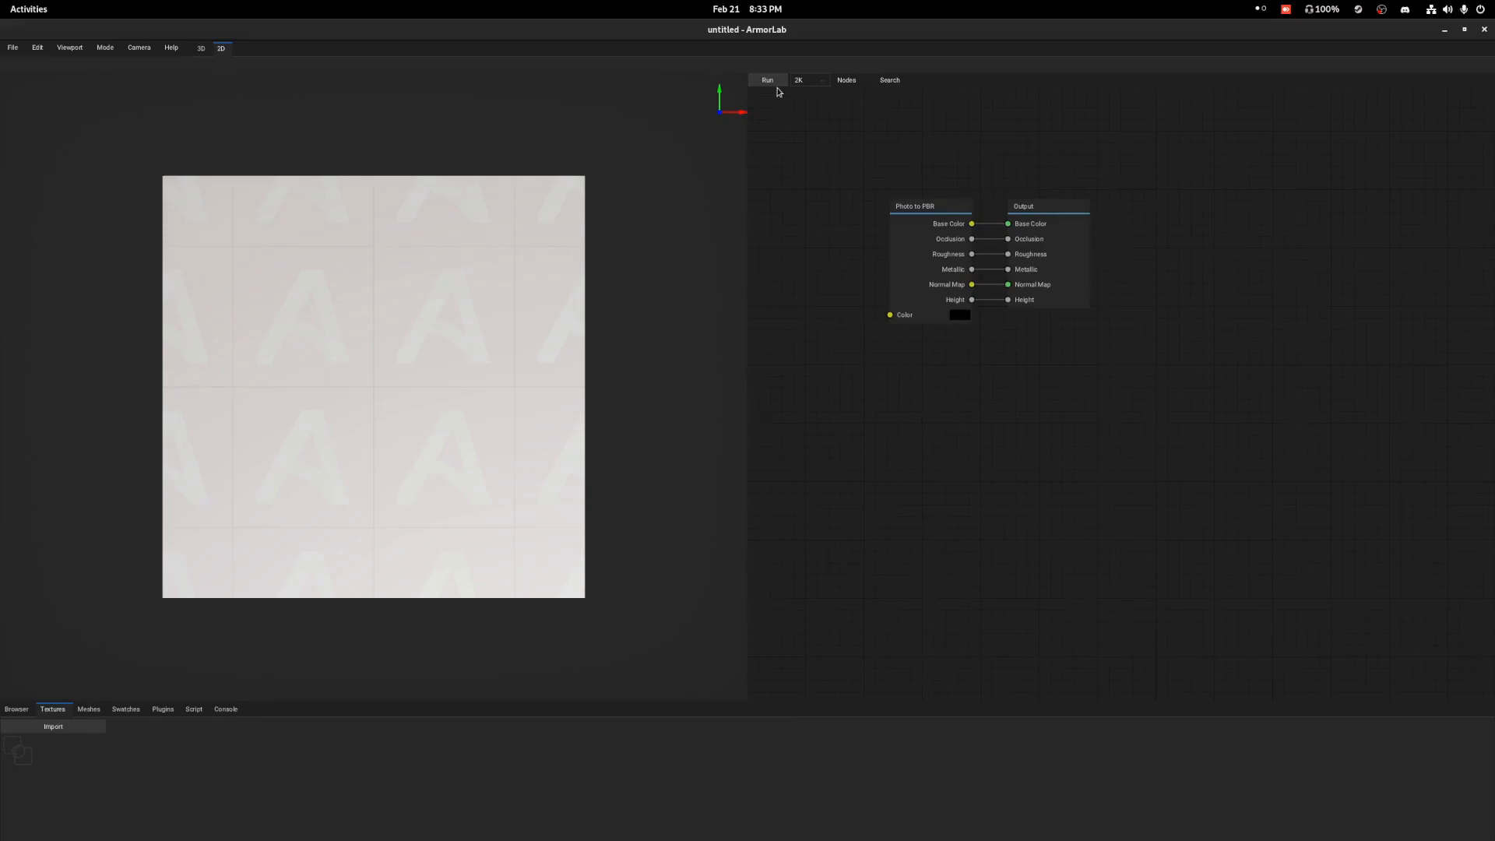
Set the node graph's texture resolution to 4K.
click(941, 231)
click(1210, 269)
click(824, 83)
click(823, 85)
click(824, 82)
click(814, 122)
Examine the default material on the cube from several sides in the 3D view and return to the 2D view.
click(202, 49)
right_drag(264, 303, 405, 309)
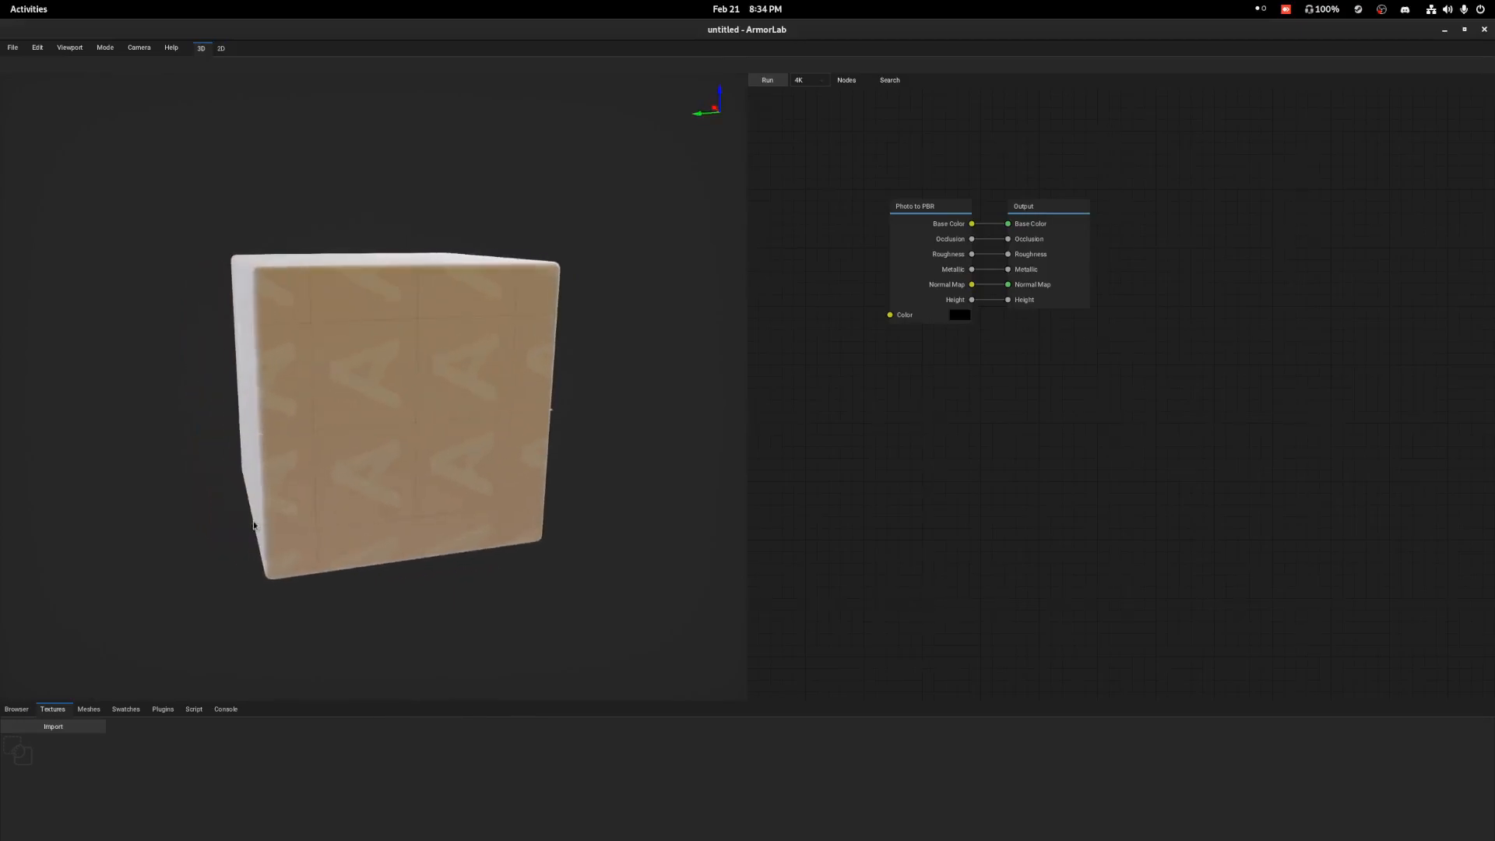
right_drag(472, 421, 390, 385)
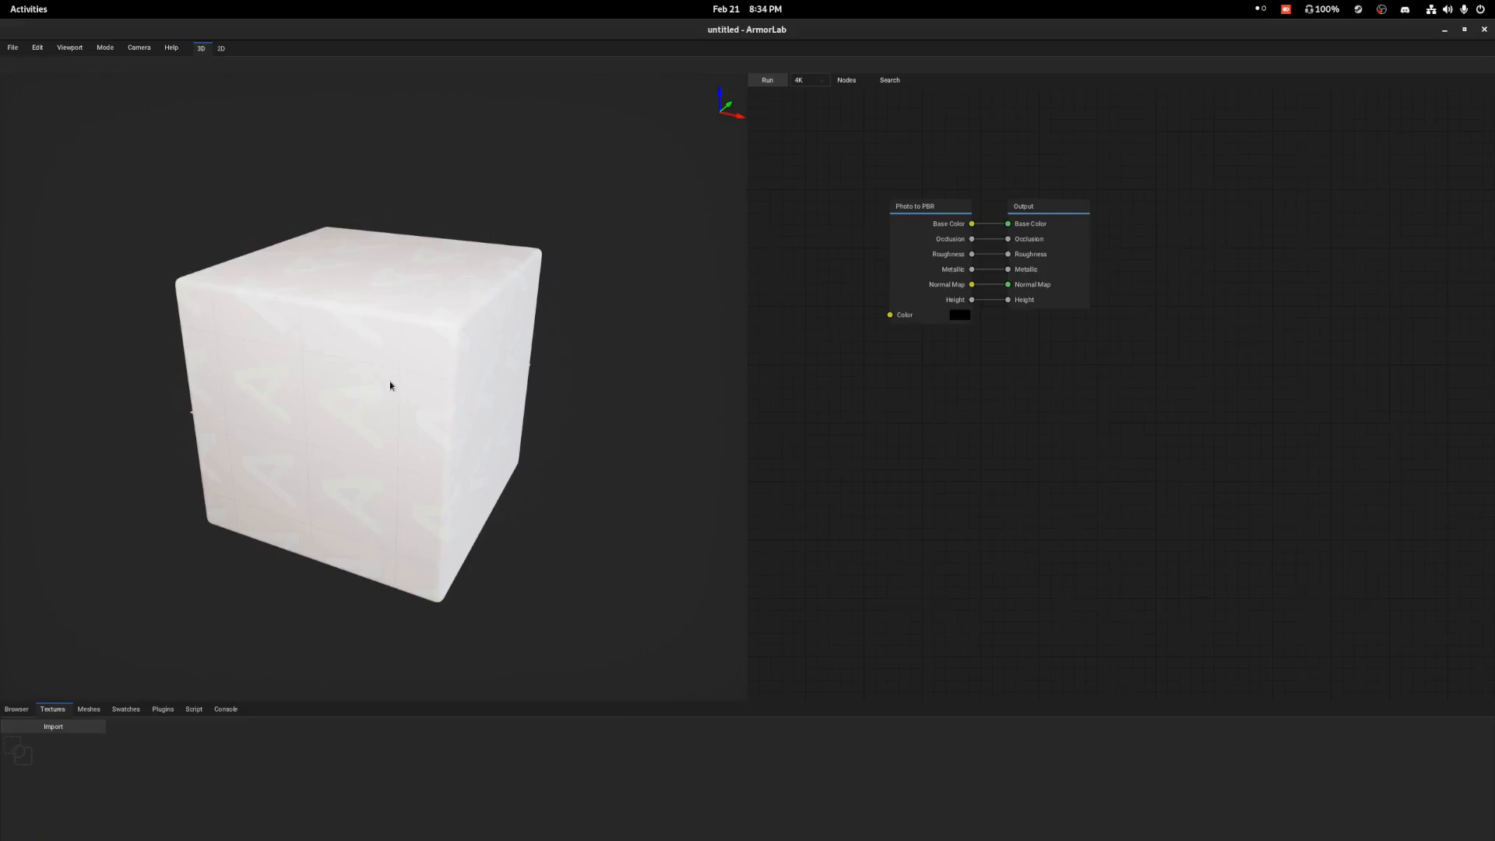
right_drag(380, 409, 357, 444)
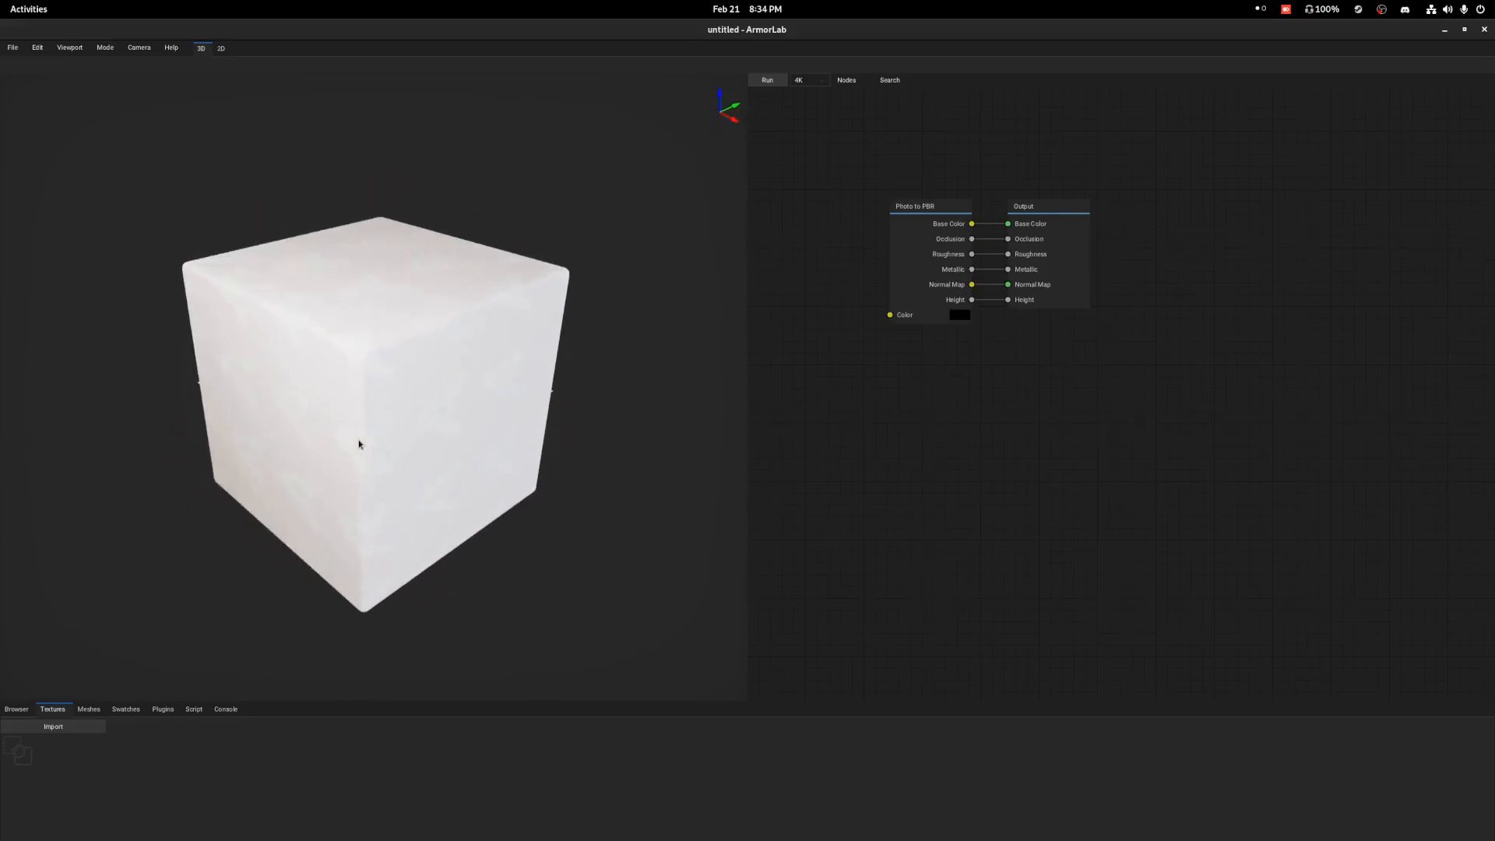
right_drag(407, 317, 408, 336)
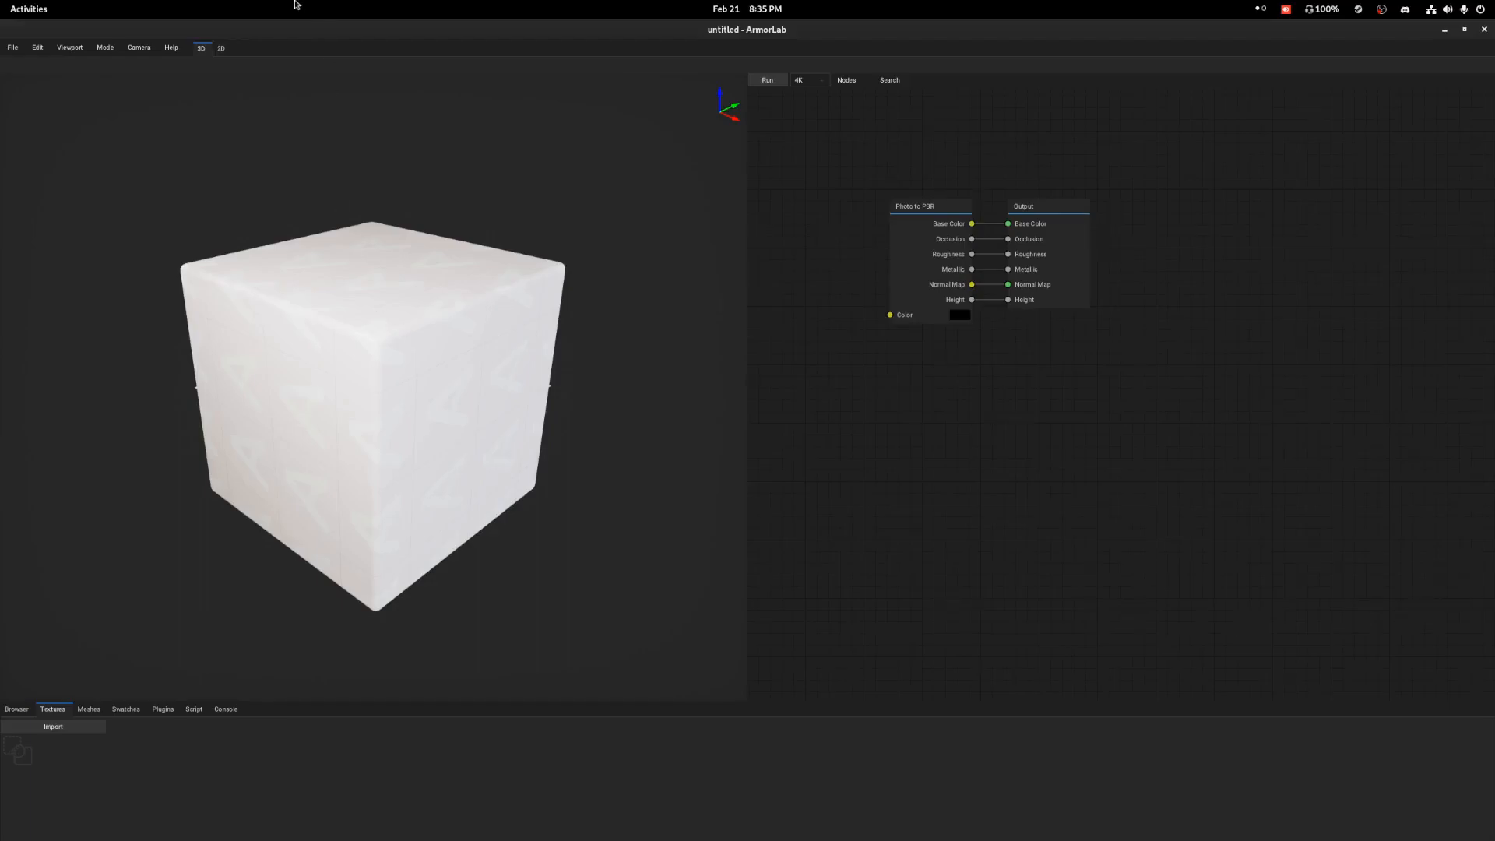
click(222, 48)
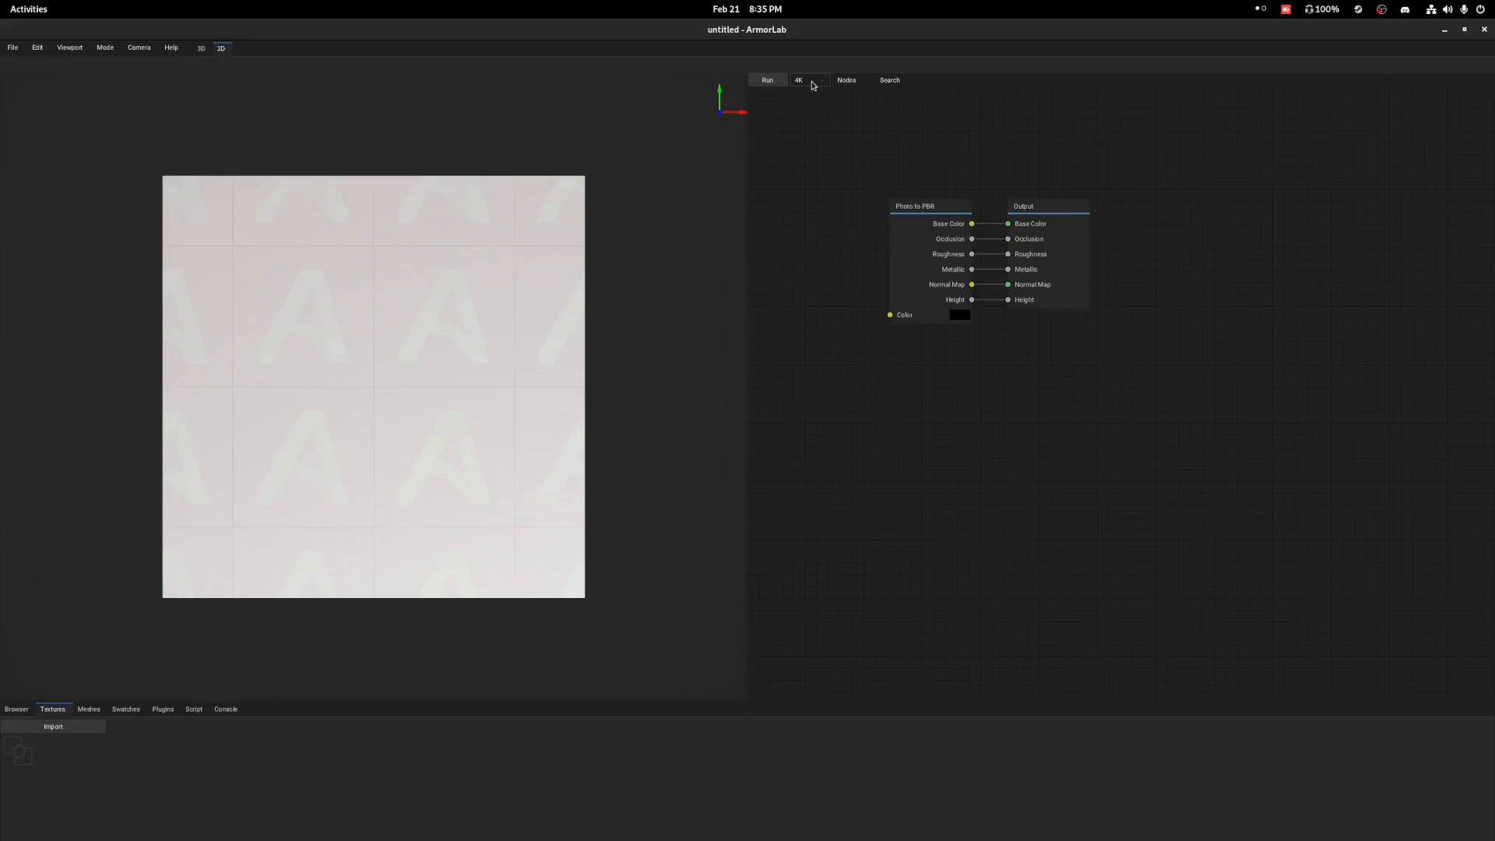
Move the Photo to PBR and Output nodes together to free up space and add an Image Texture node before them.
drag(912, 192, 1289, 259)
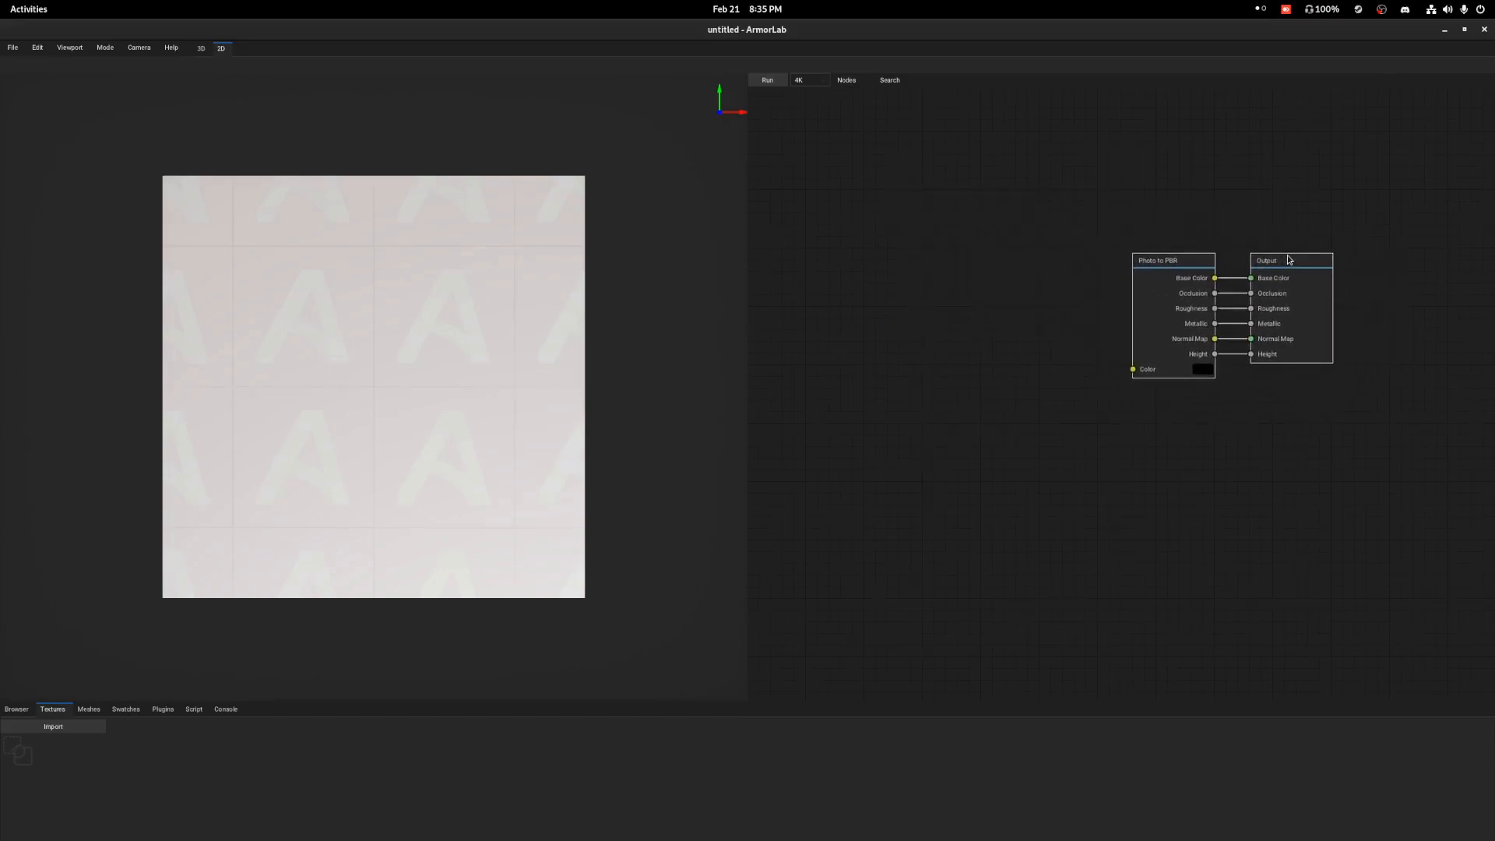
click(1145, 197)
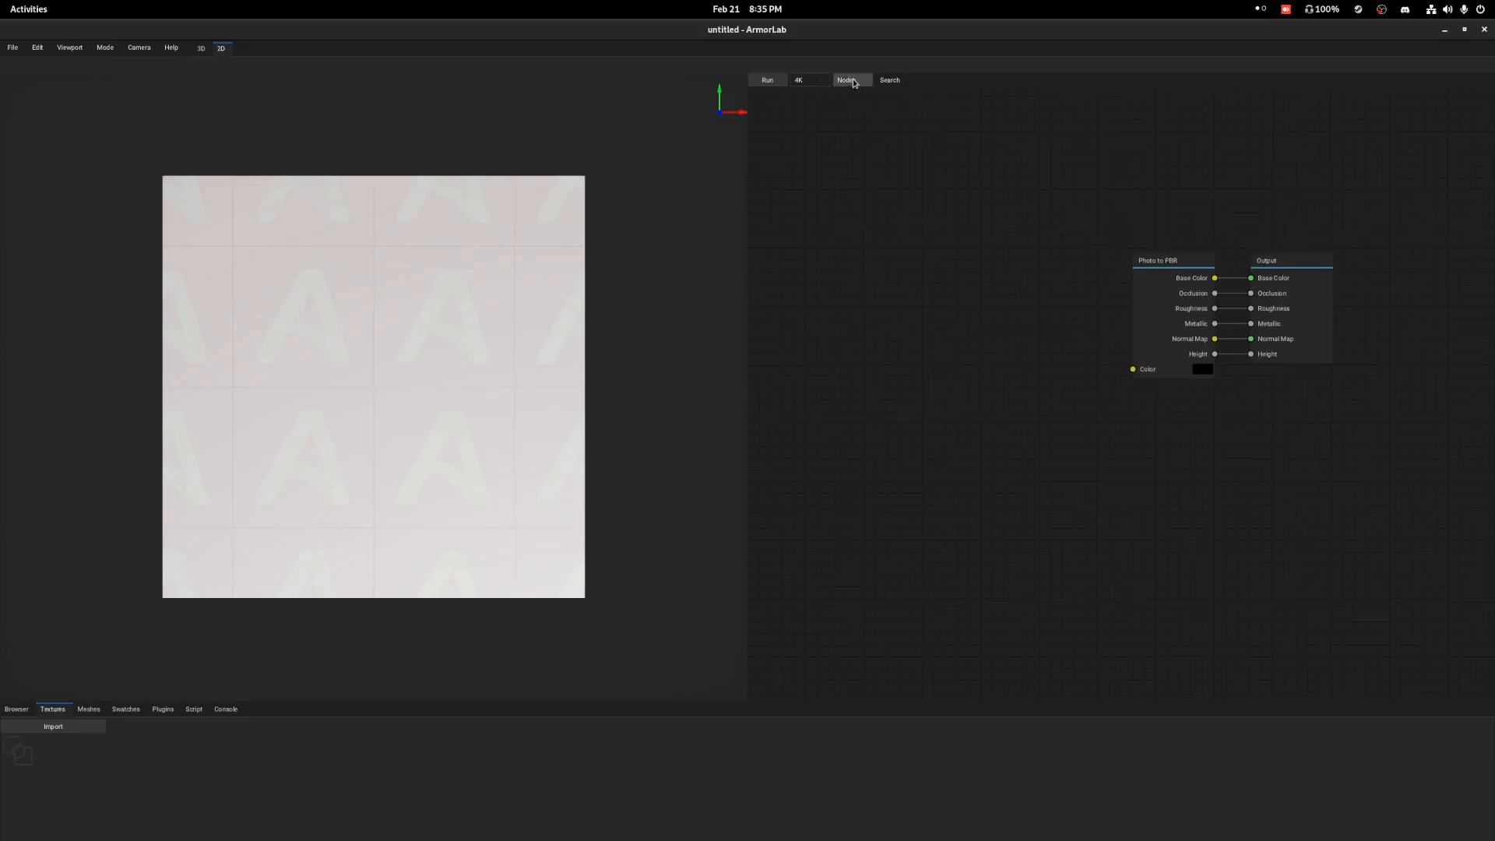
click(854, 83)
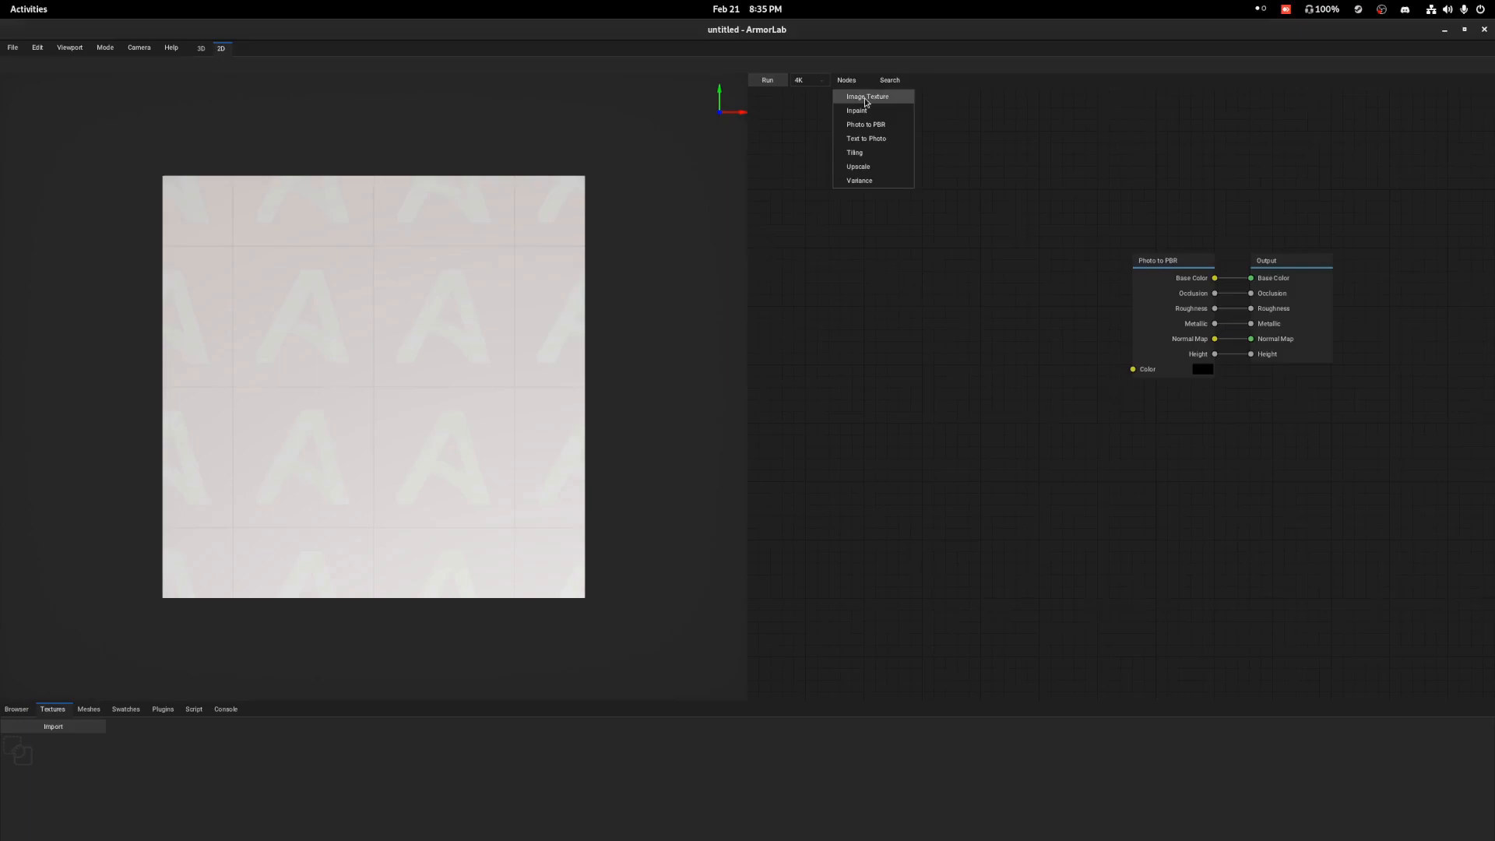
click(866, 99)
click(849, 206)
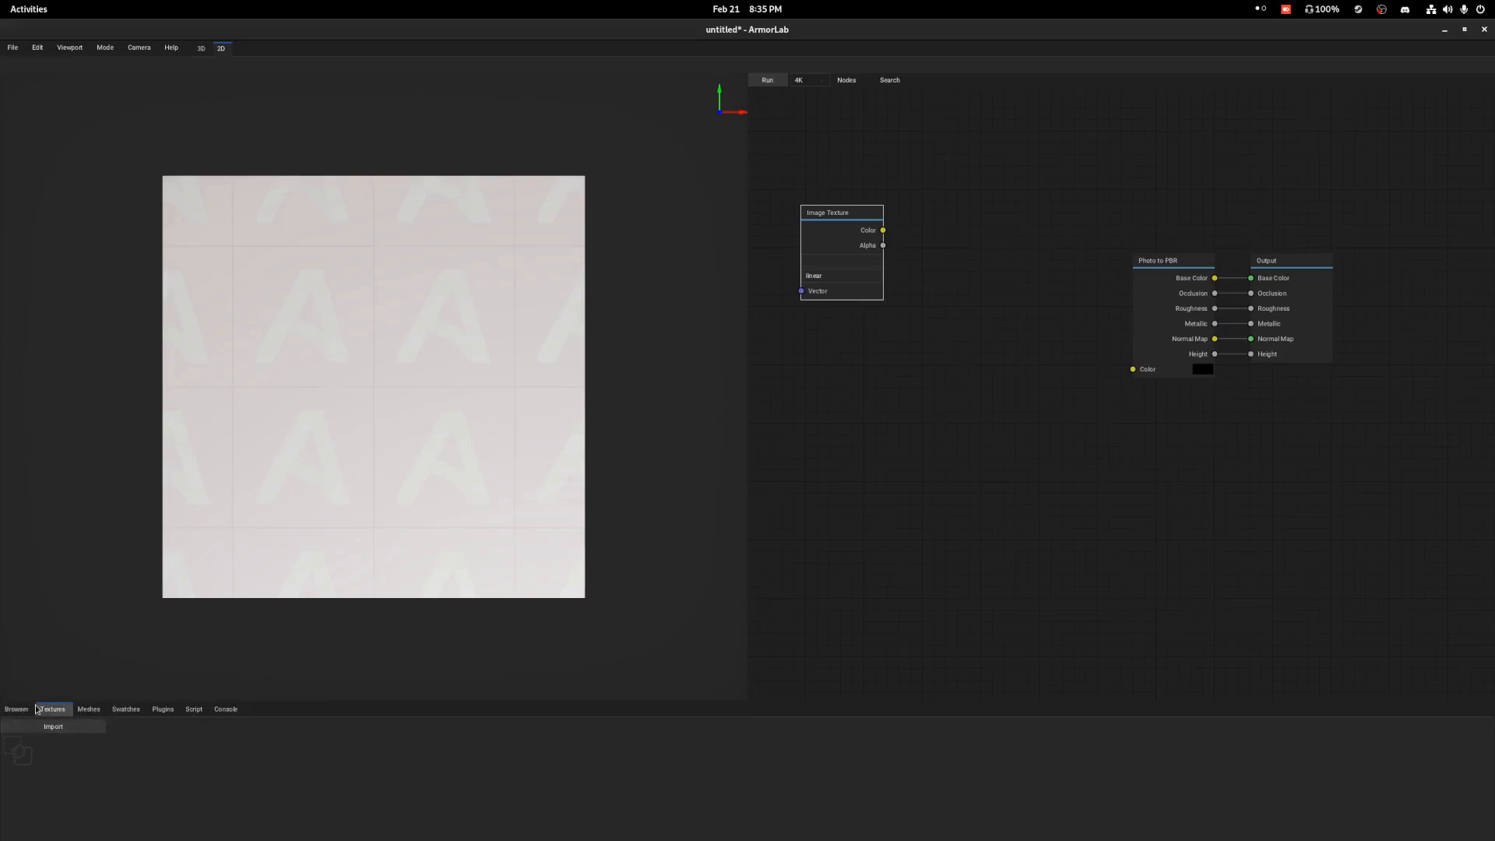
Import treebark.jpg from the Downloads folder as a texture.
click(68, 731)
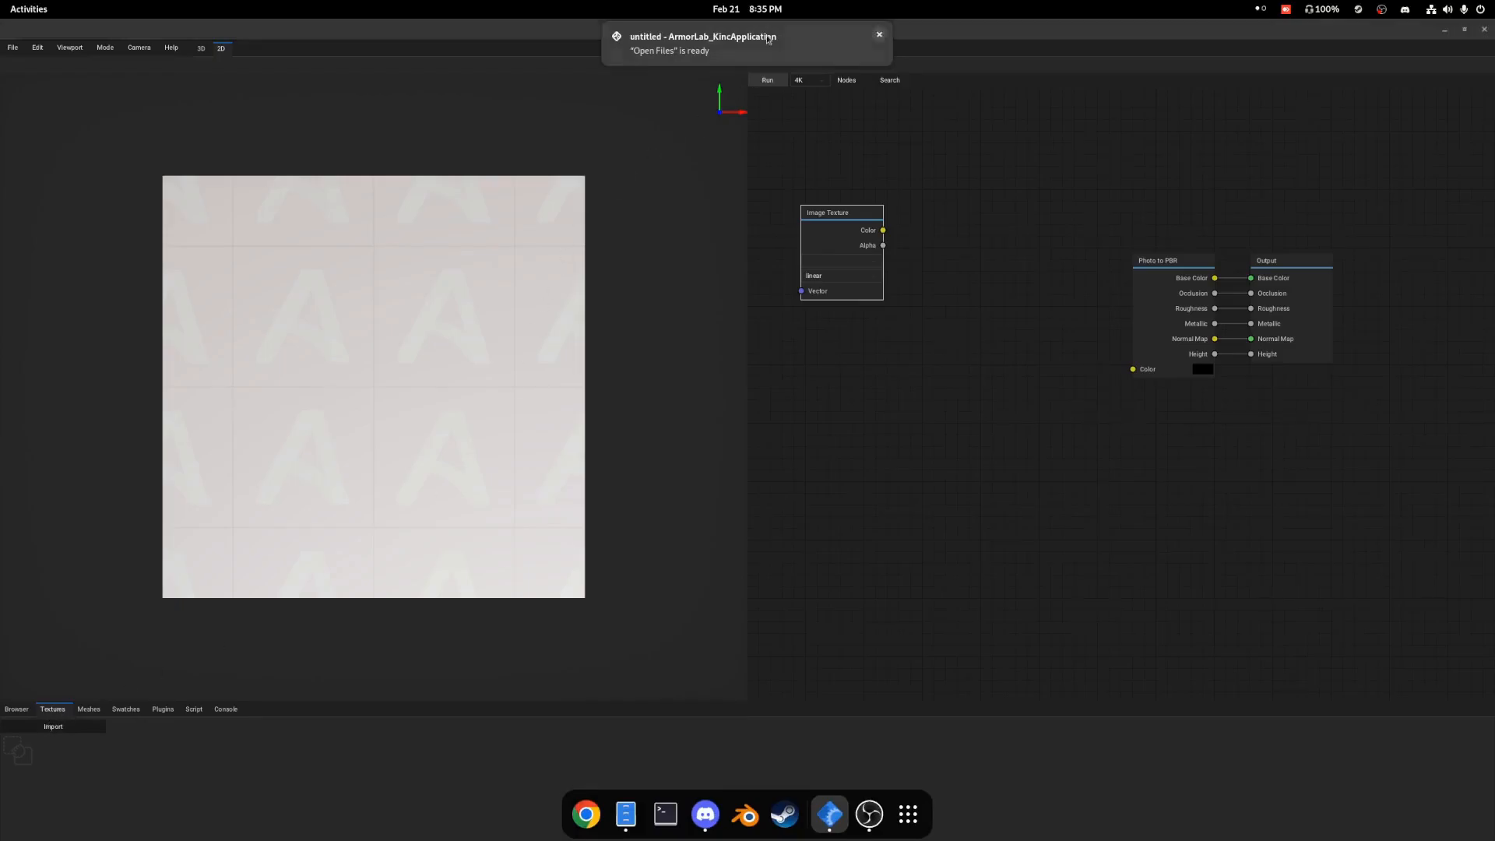
click(767, 45)
click(174, 69)
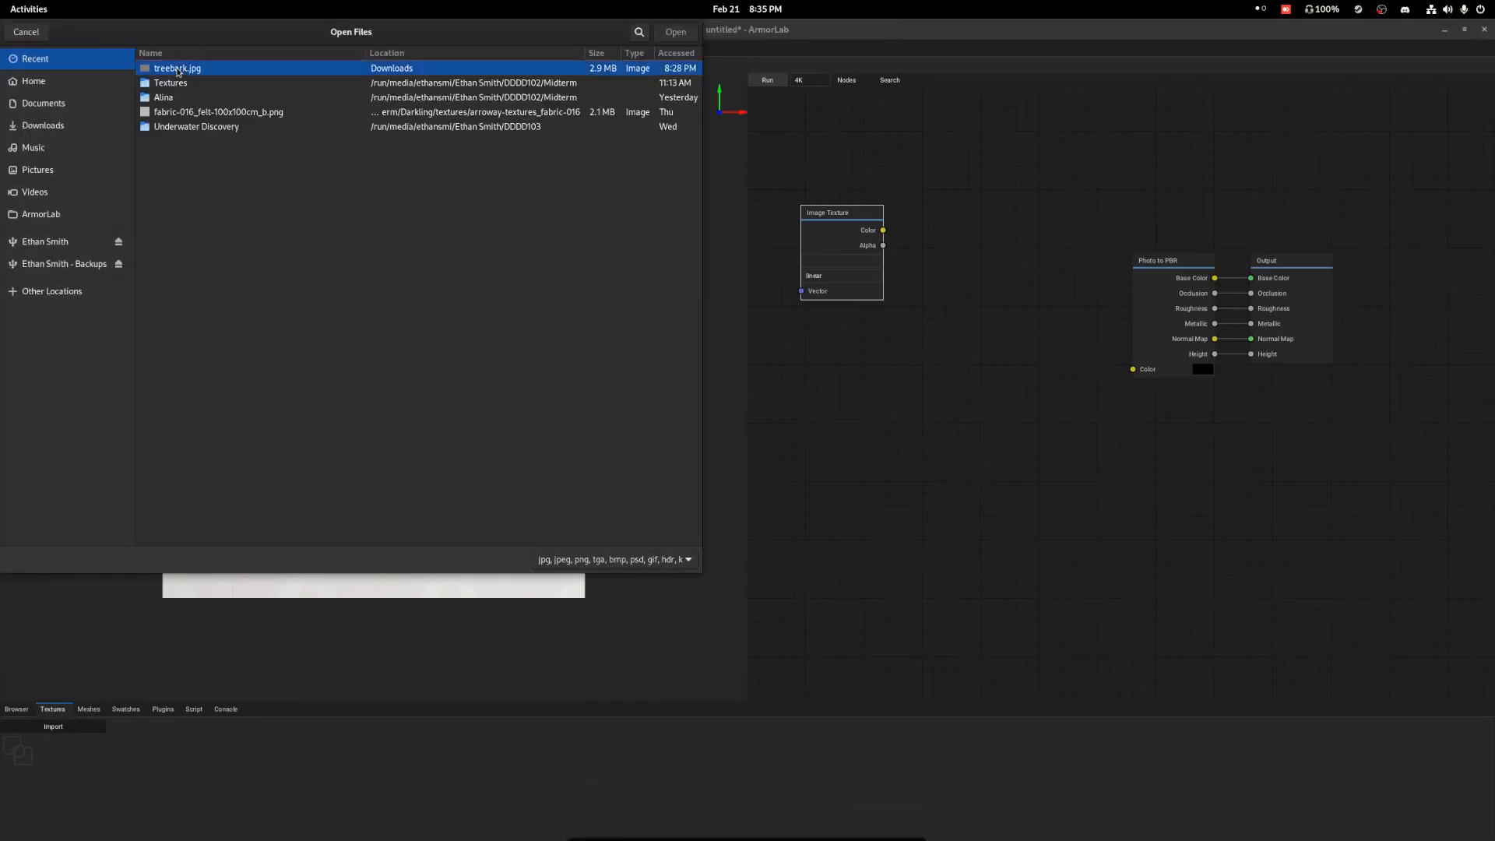
click(674, 34)
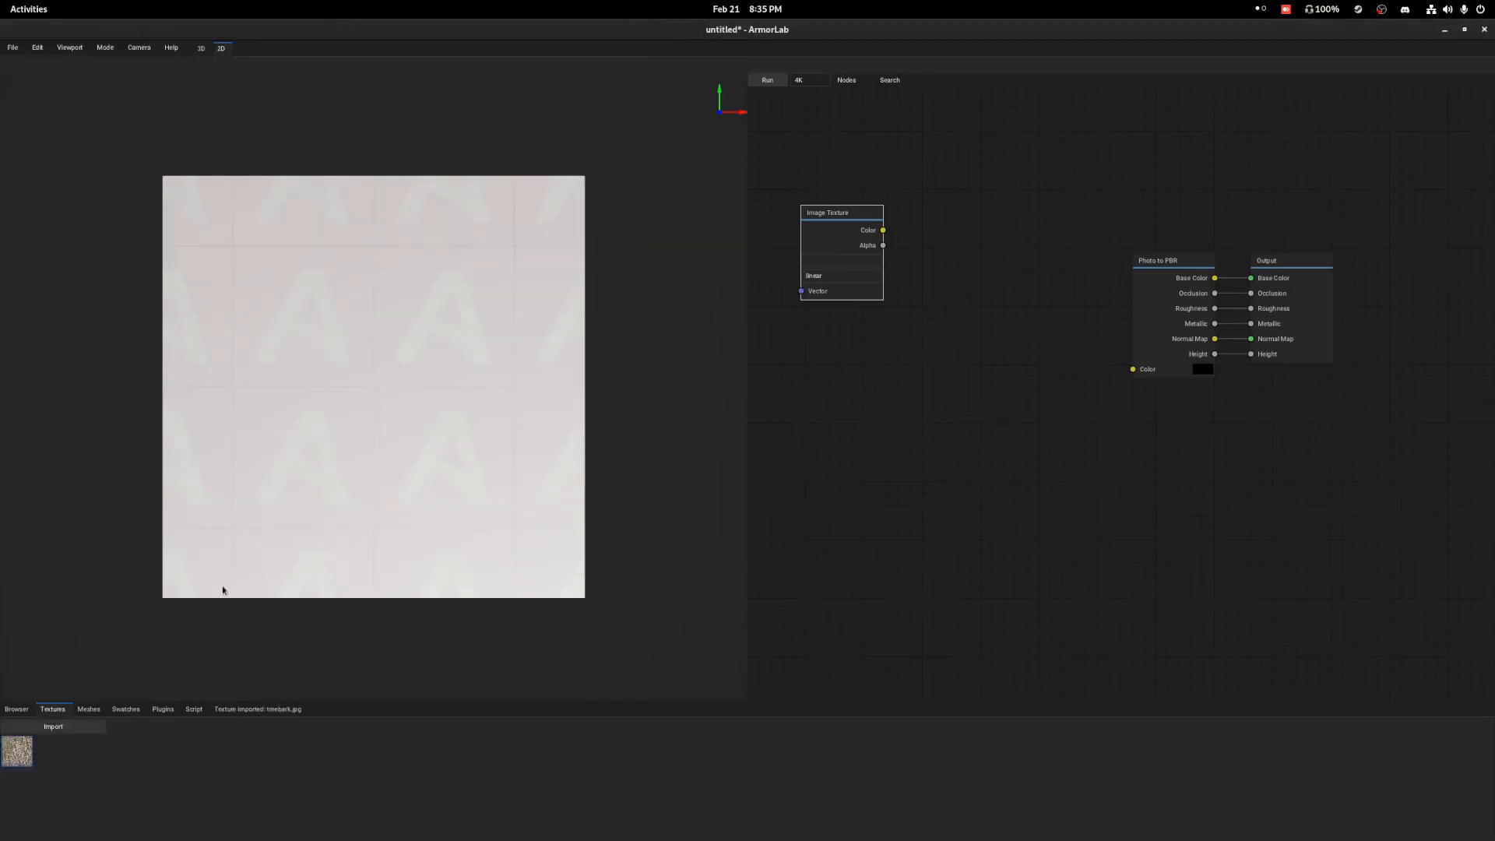
Place the treebark.jpg texture in the node graph as an Image Texture node and delete the empty Image Texture node.
drag(19, 752, 923, 296)
click(828, 226)
key(Delete)
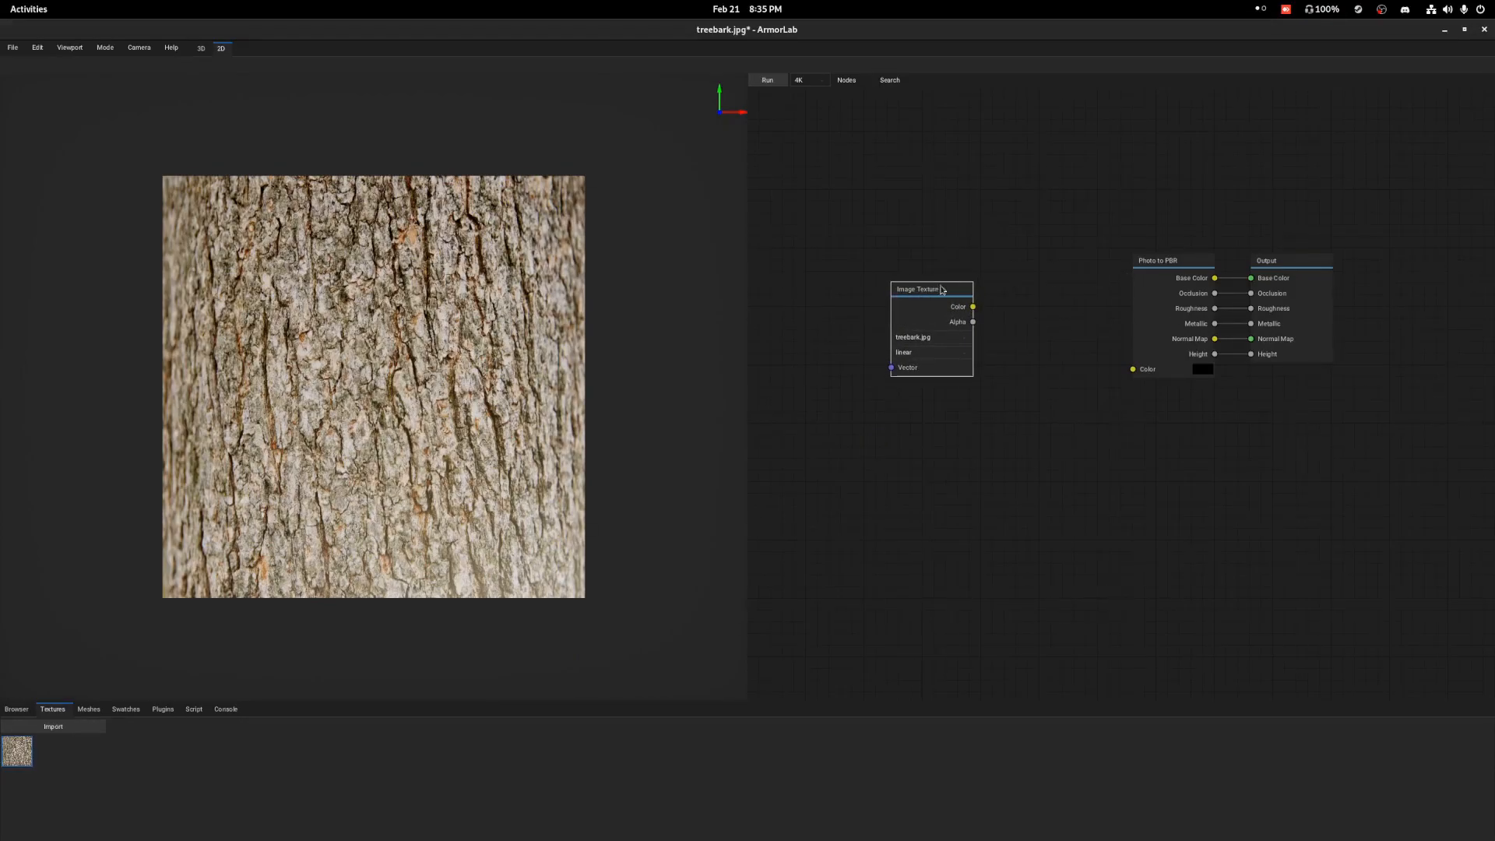
drag(973, 307, 1099, 397)
Try out an Inpaint node, switching its auto option off and on again, and delete the node.
click(854, 80)
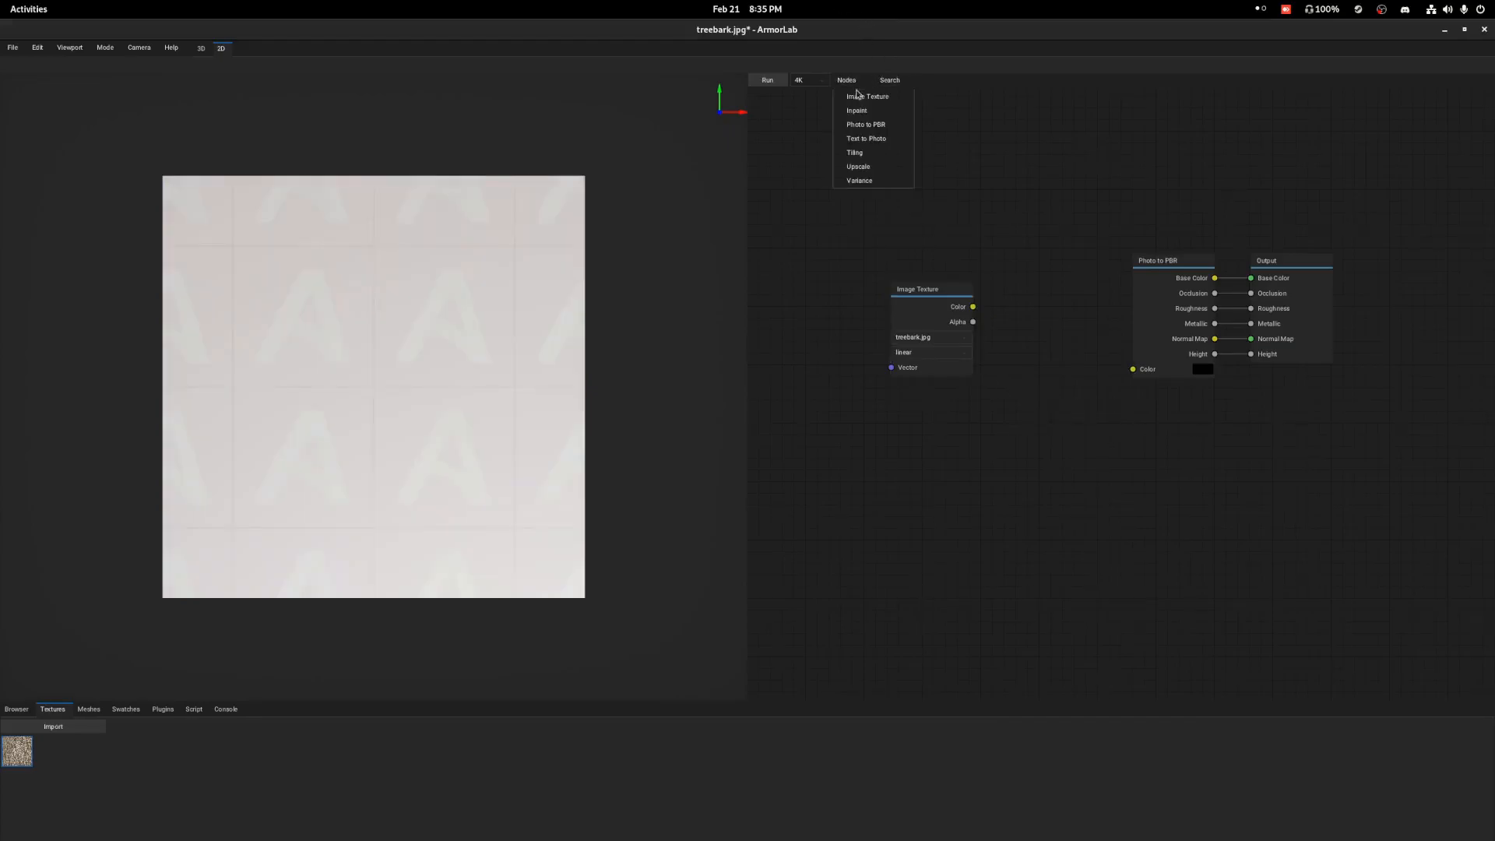
click(856, 111)
click(1007, 183)
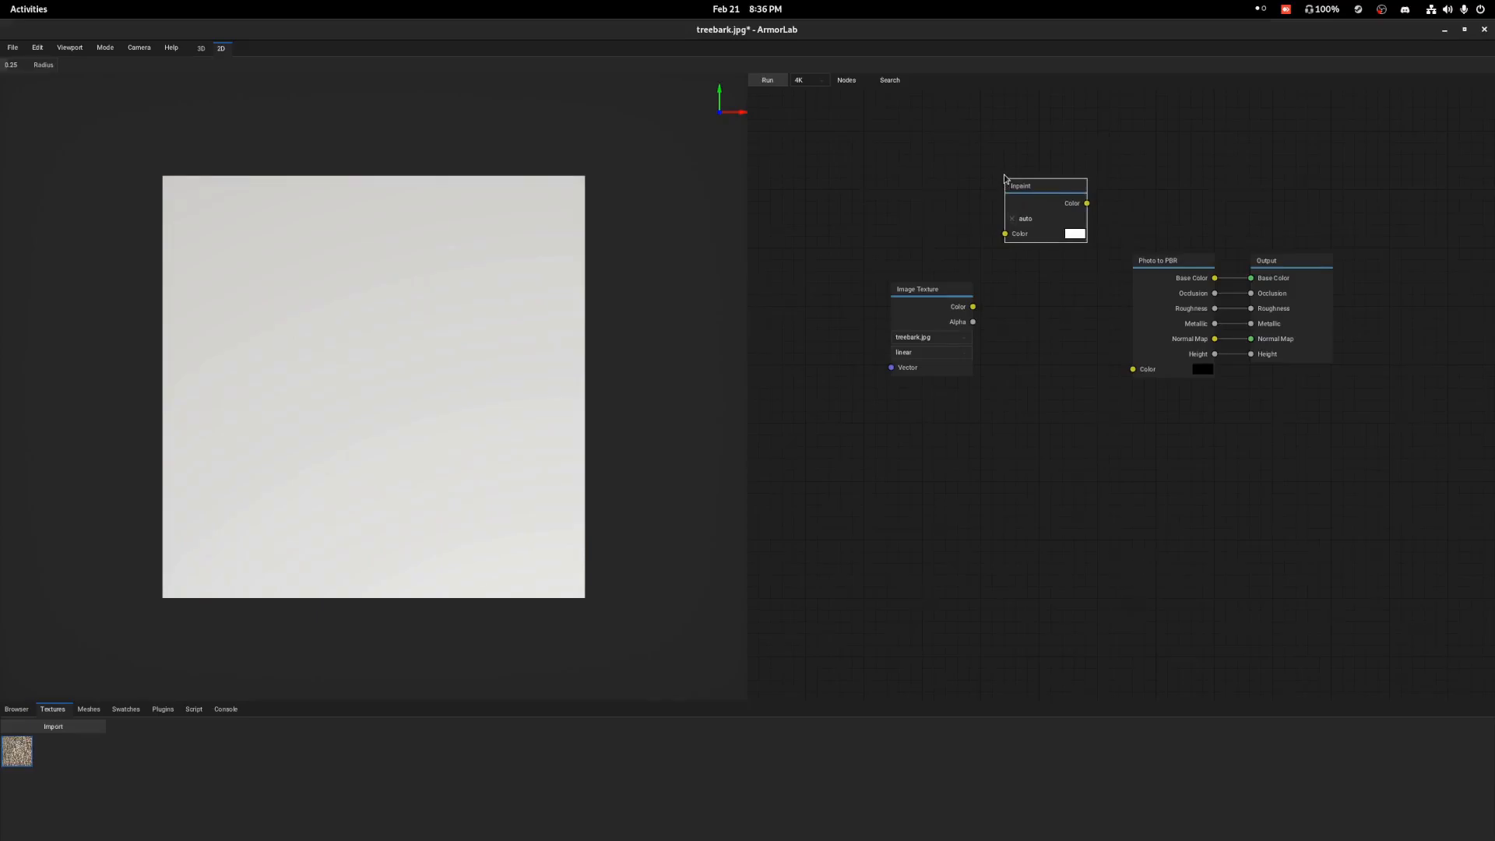
click(1015, 220)
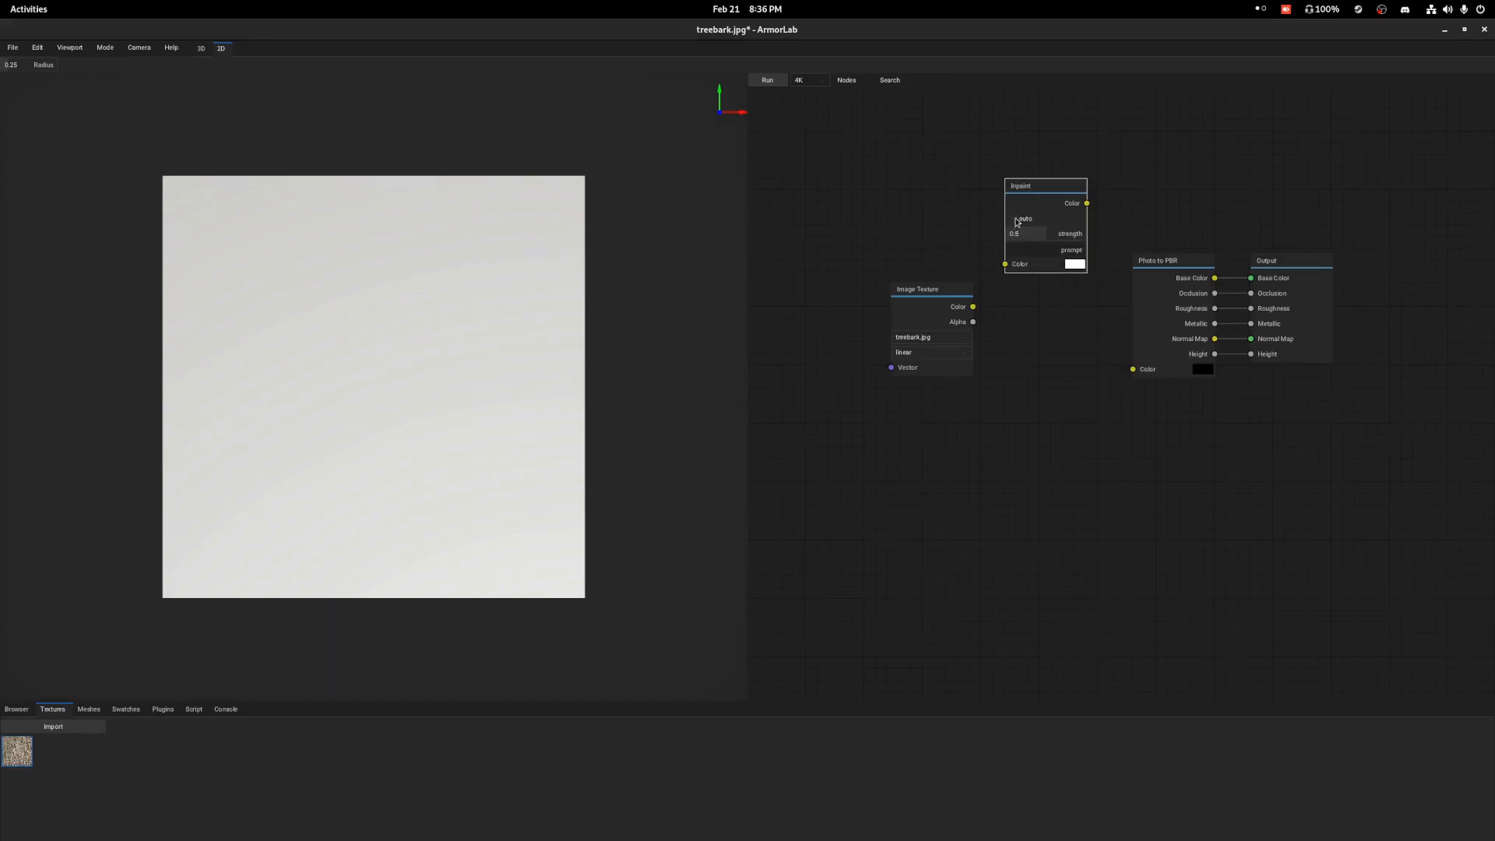
click(1016, 219)
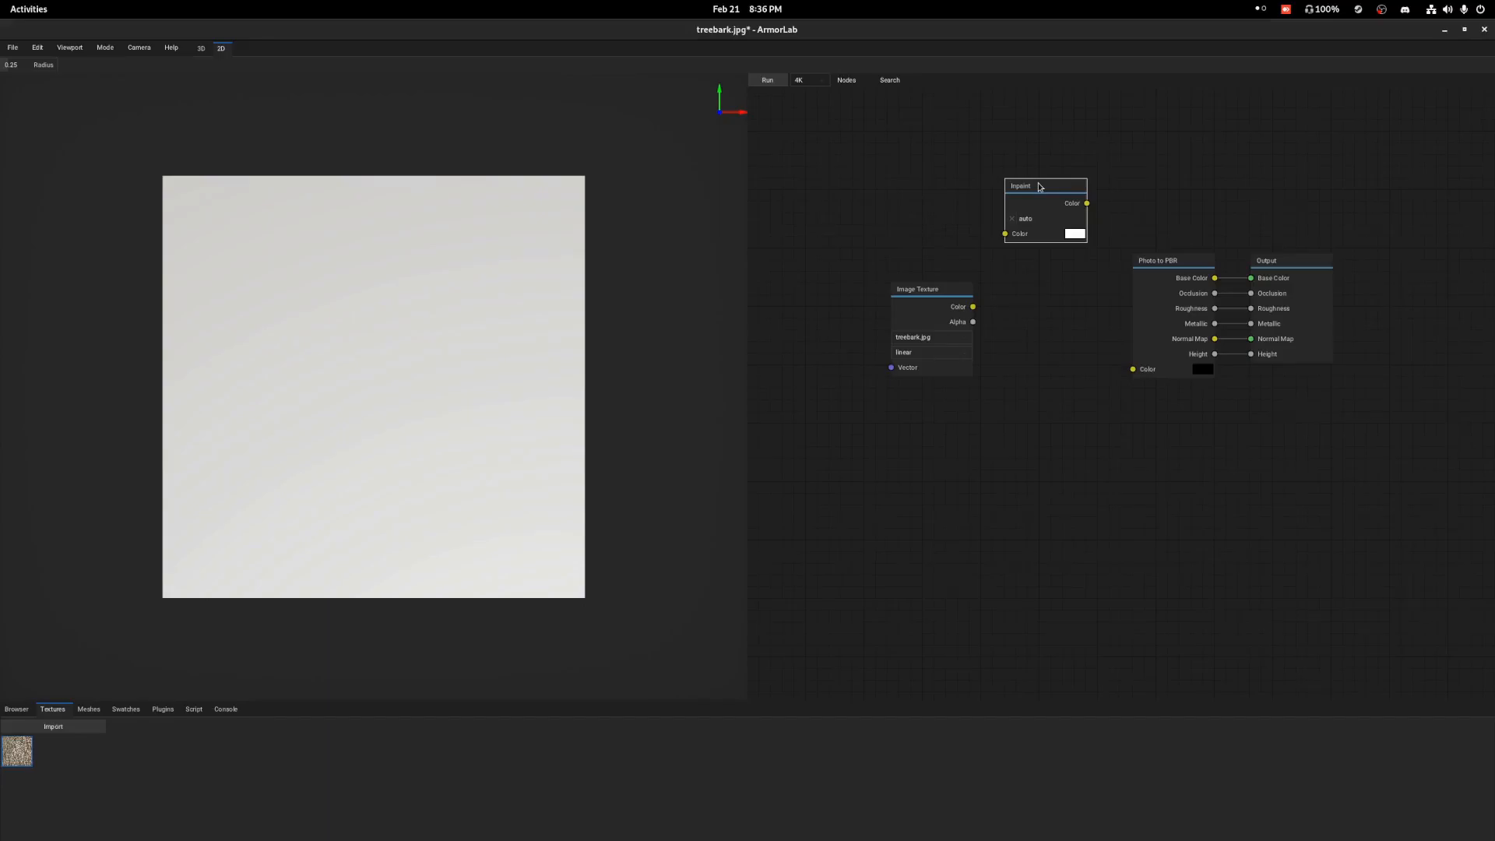
key(Delete)
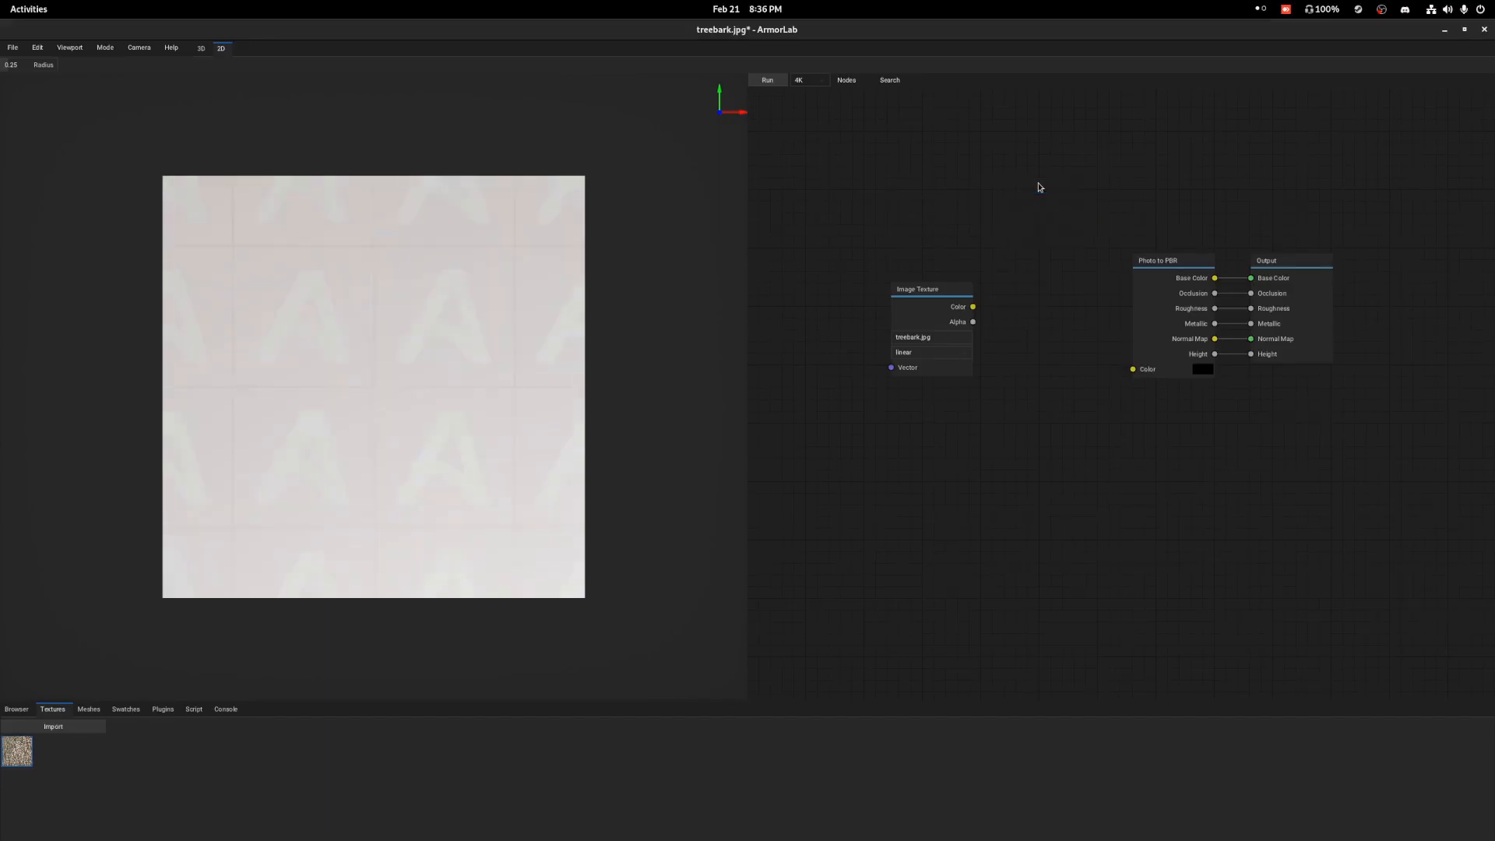
Add a Text to Photo node above the Image Texture node and delete it again.
click(851, 82)
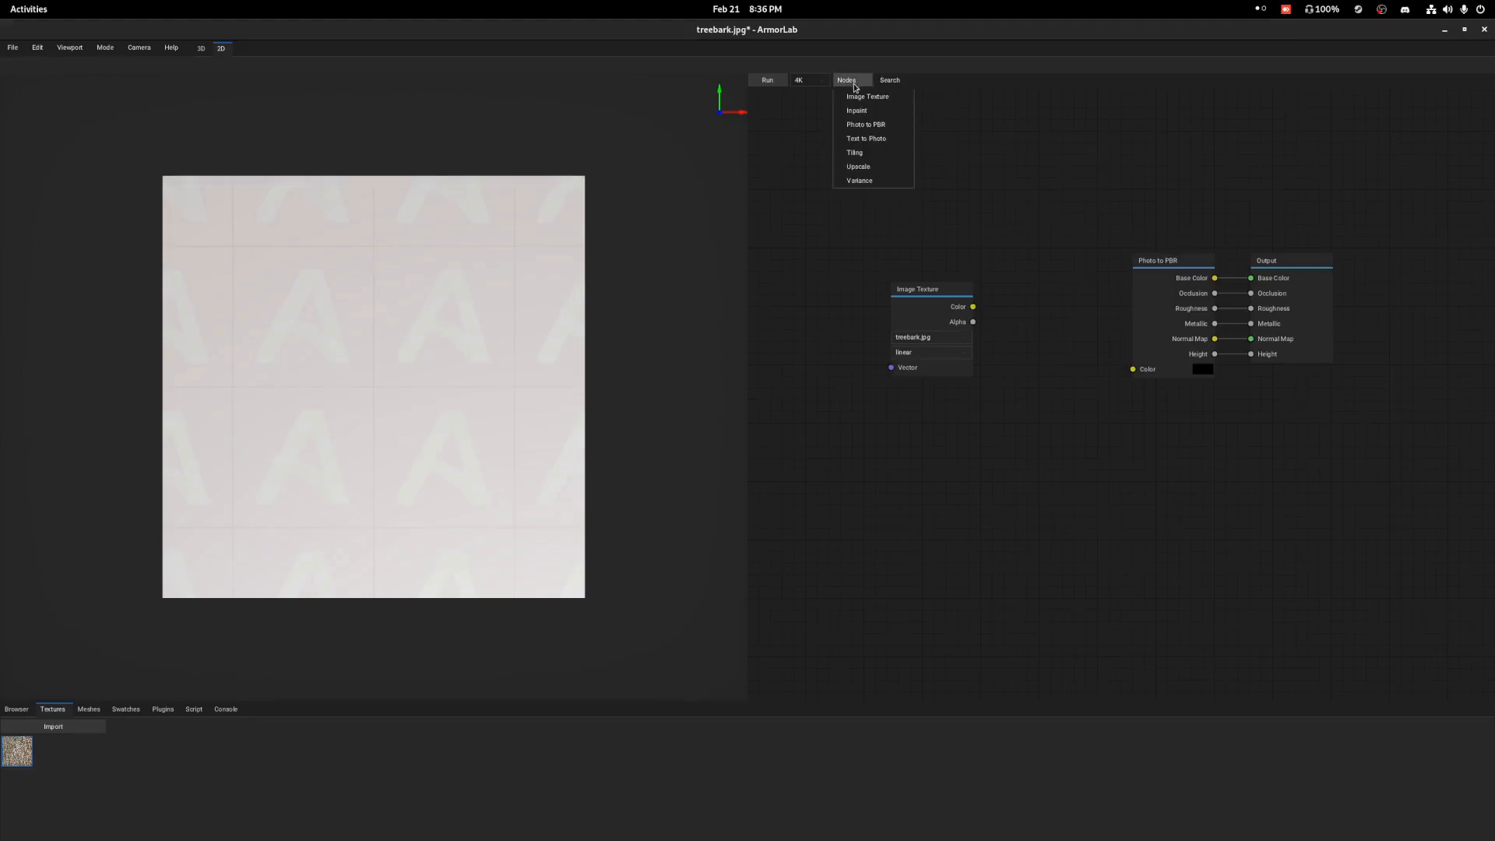
click(876, 139)
click(990, 226)
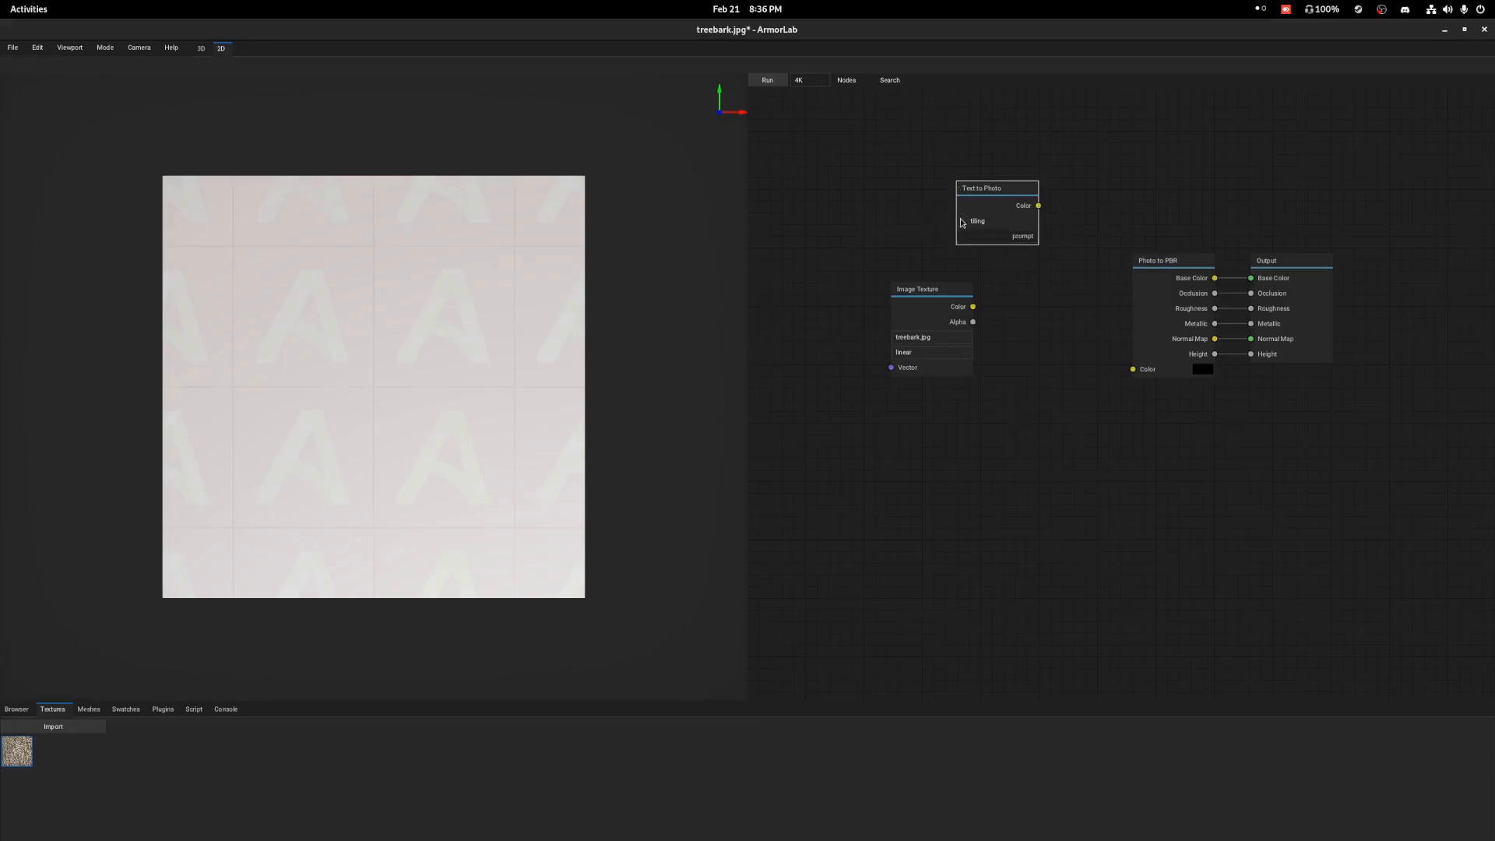
key(Delete)
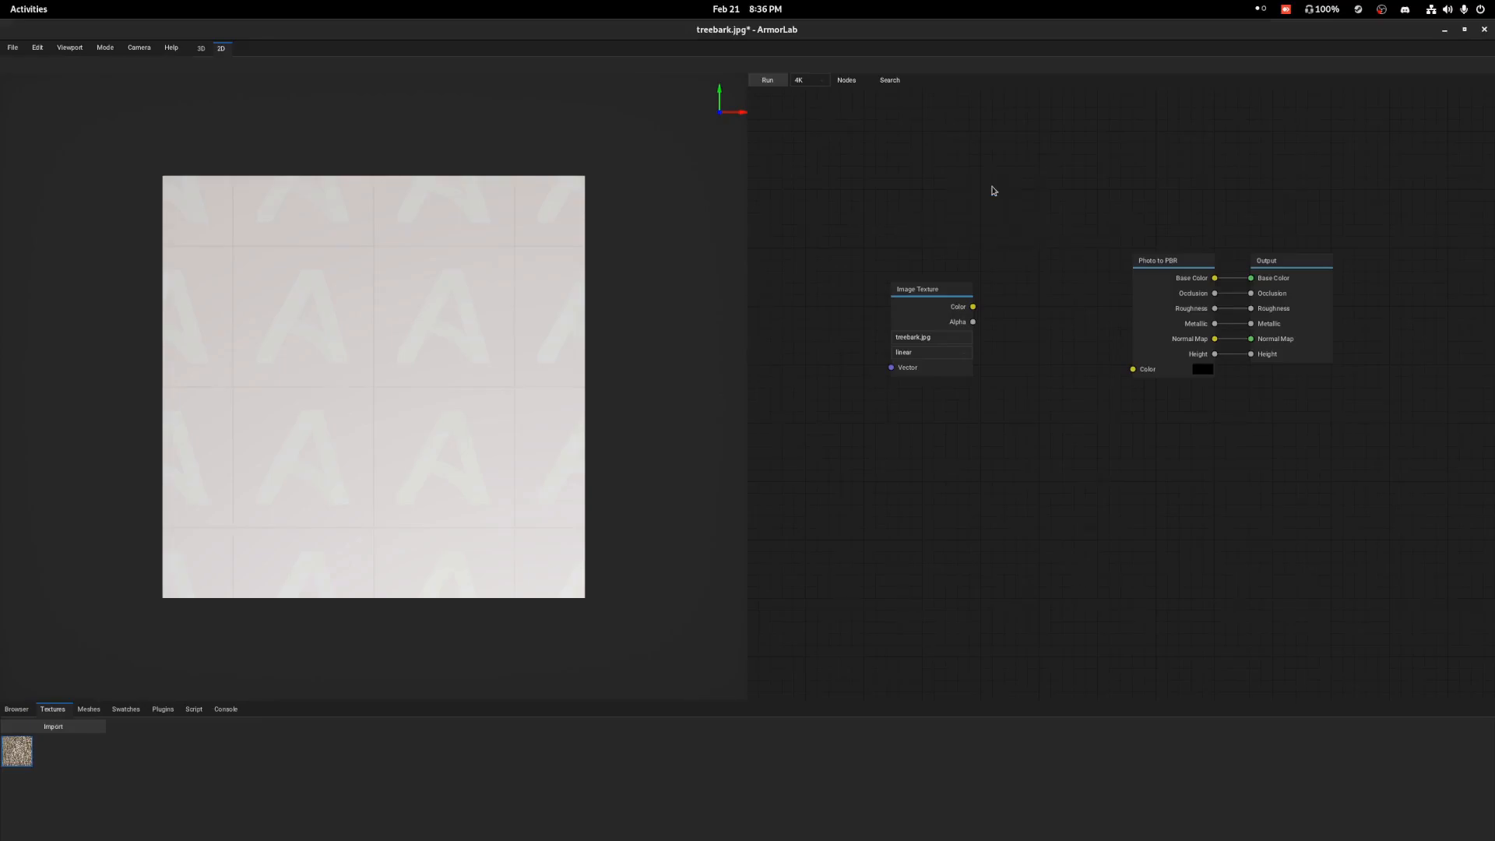
Add a Variance node above the Image Texture node, shift it slightly, and delete it again.
click(844, 81)
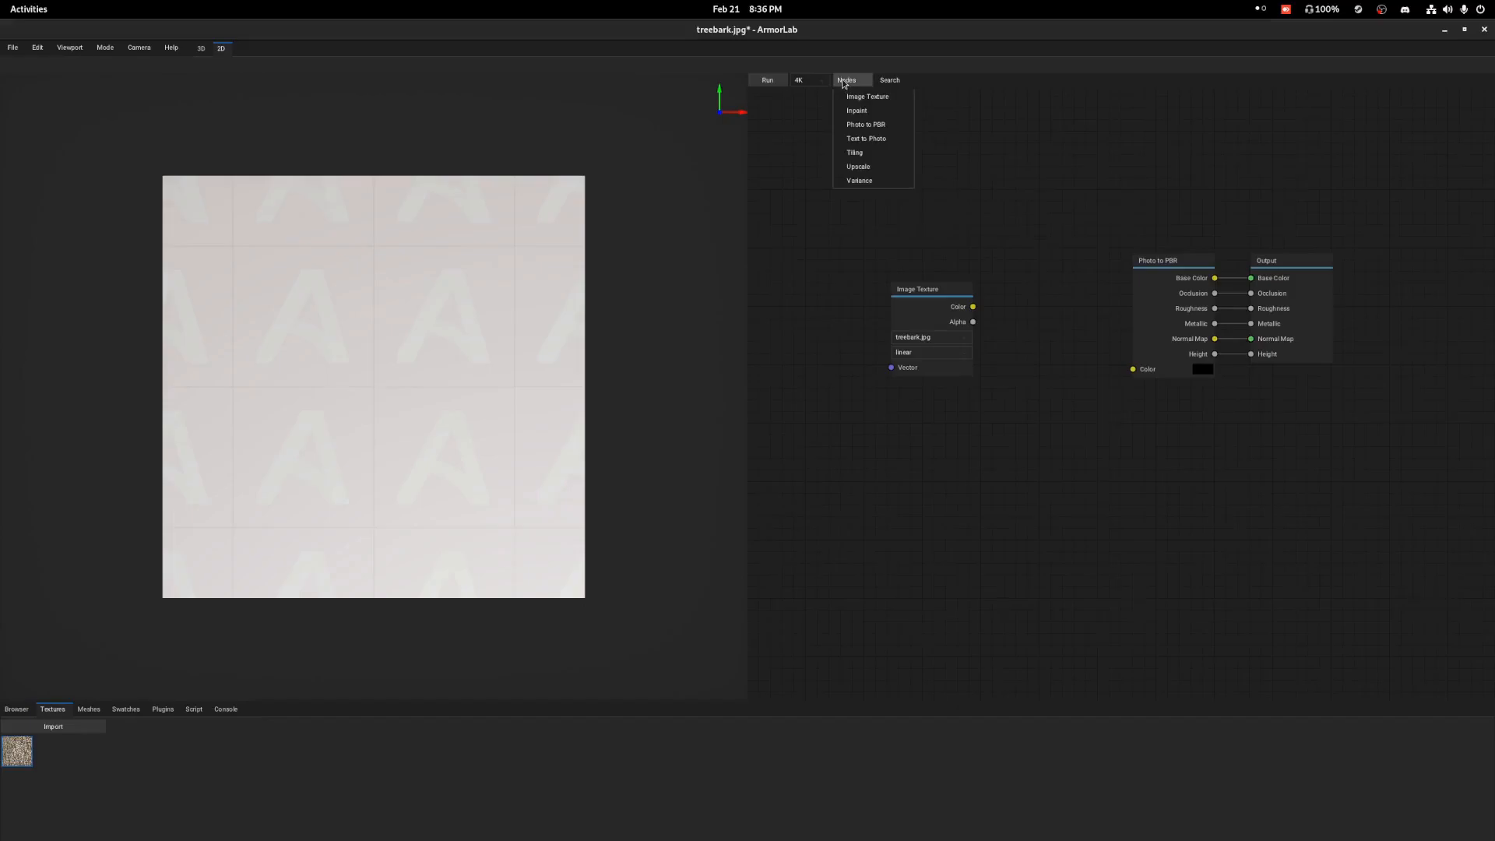
click(861, 180)
click(938, 164)
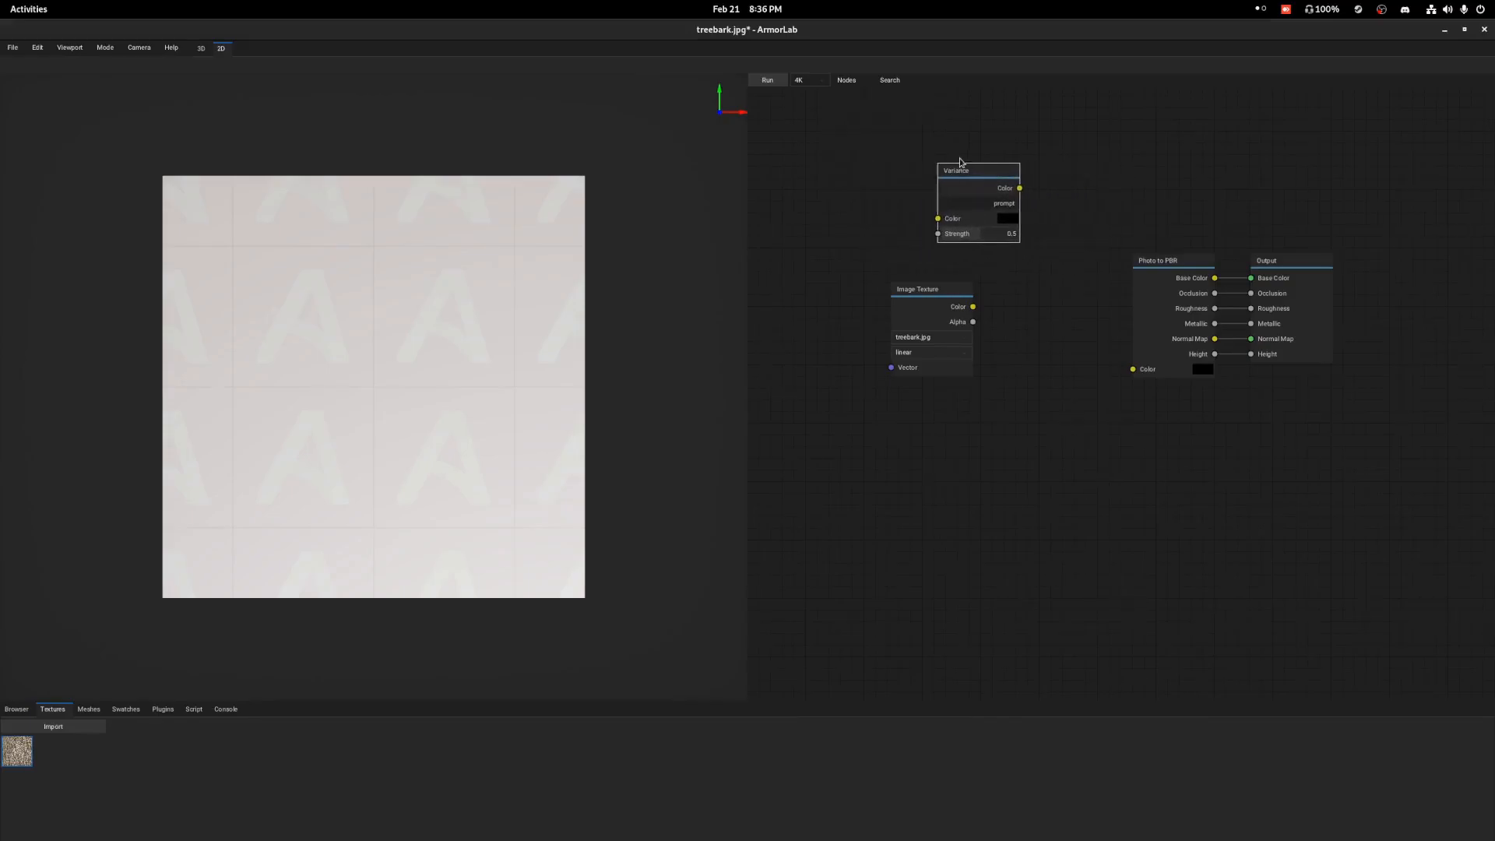
drag(962, 167, 951, 162)
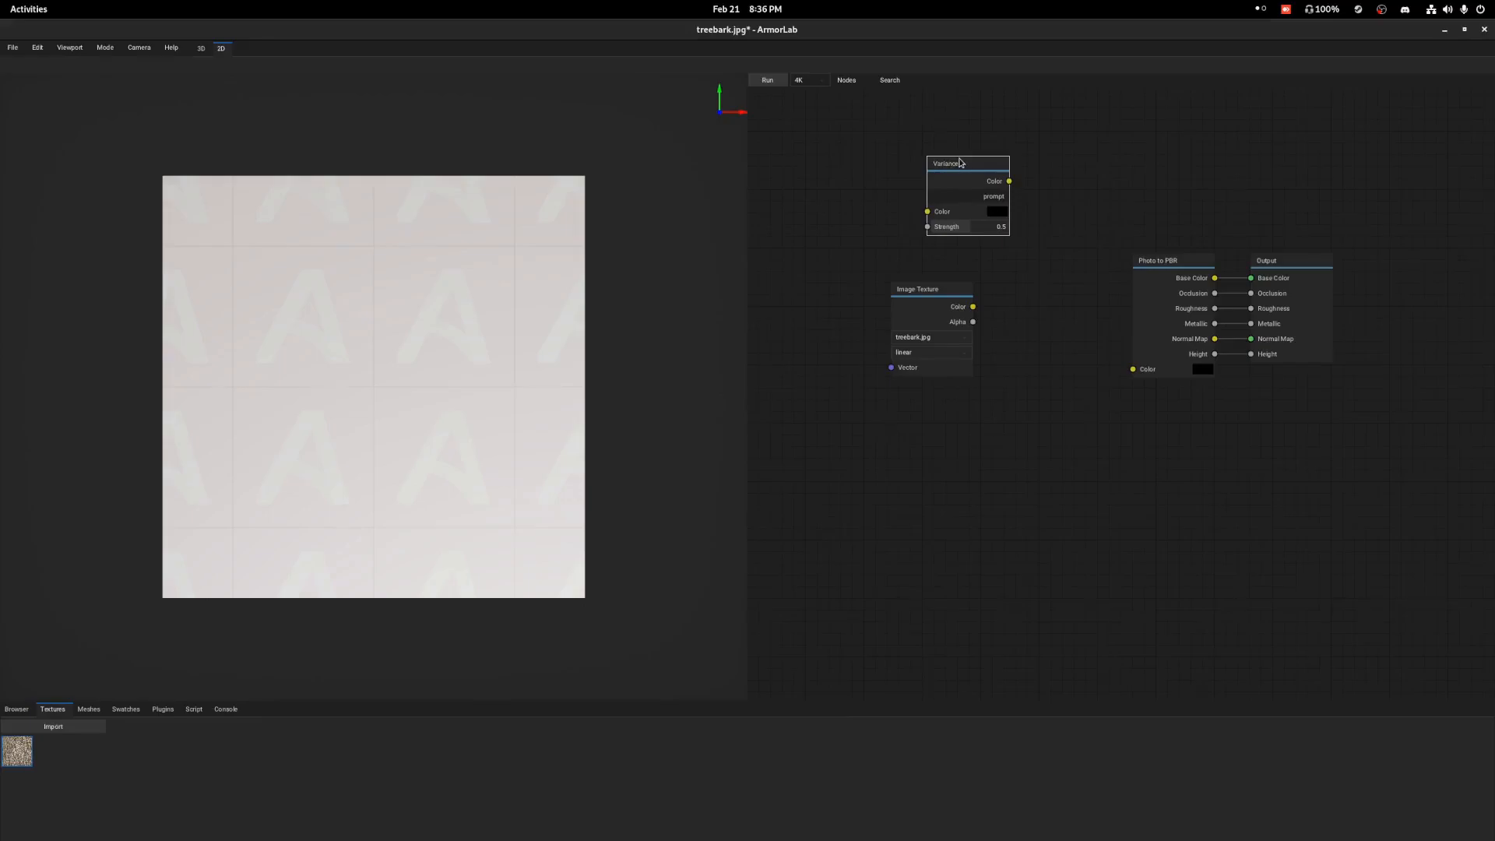
key(Delete)
Add a Tiling node between the Image Texture and Photo to PBR nodes.
click(848, 81)
click(855, 152)
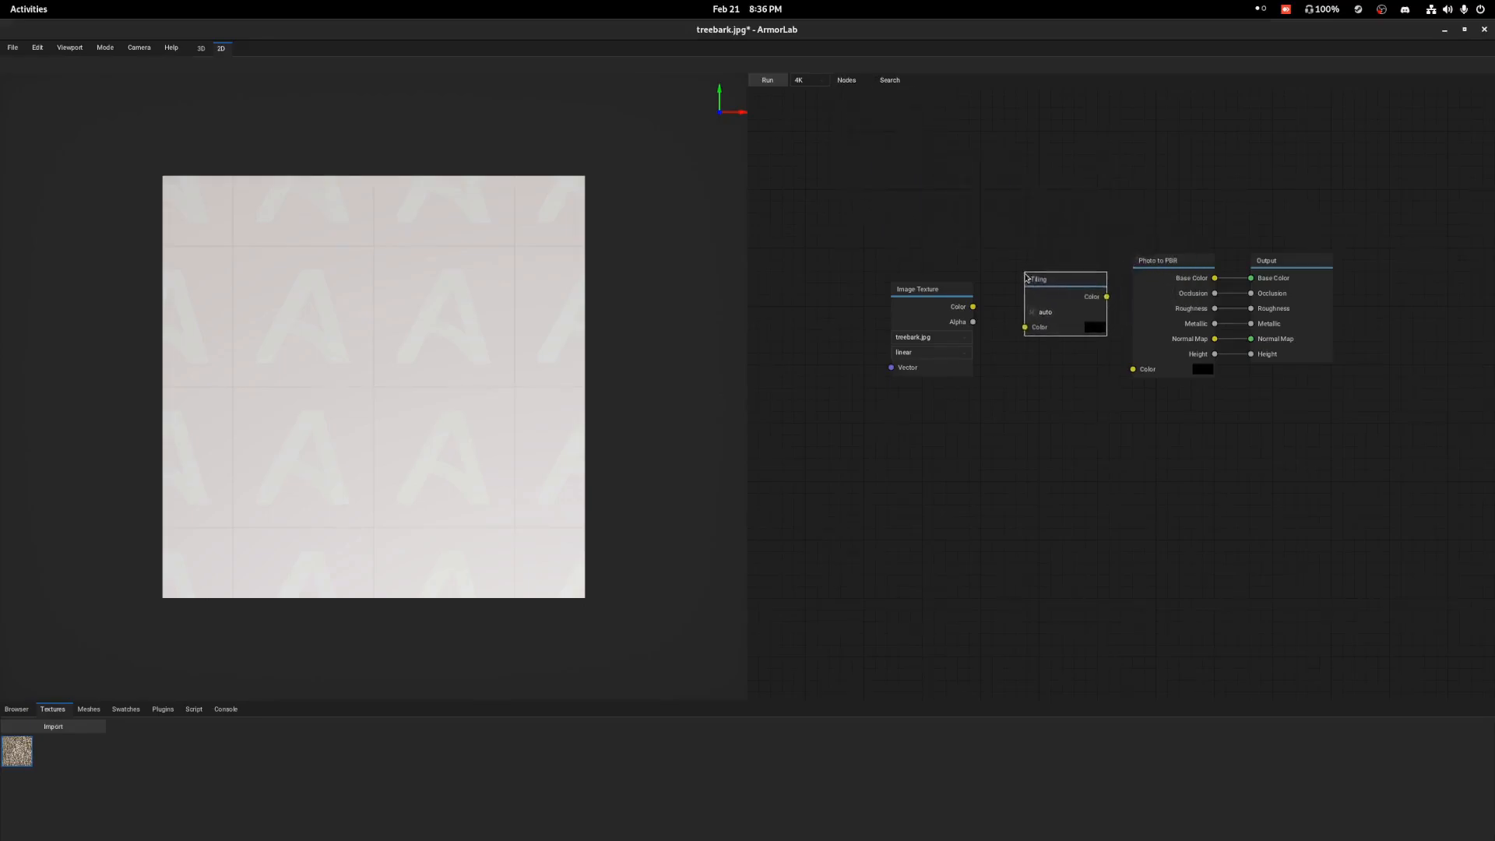
click(1005, 292)
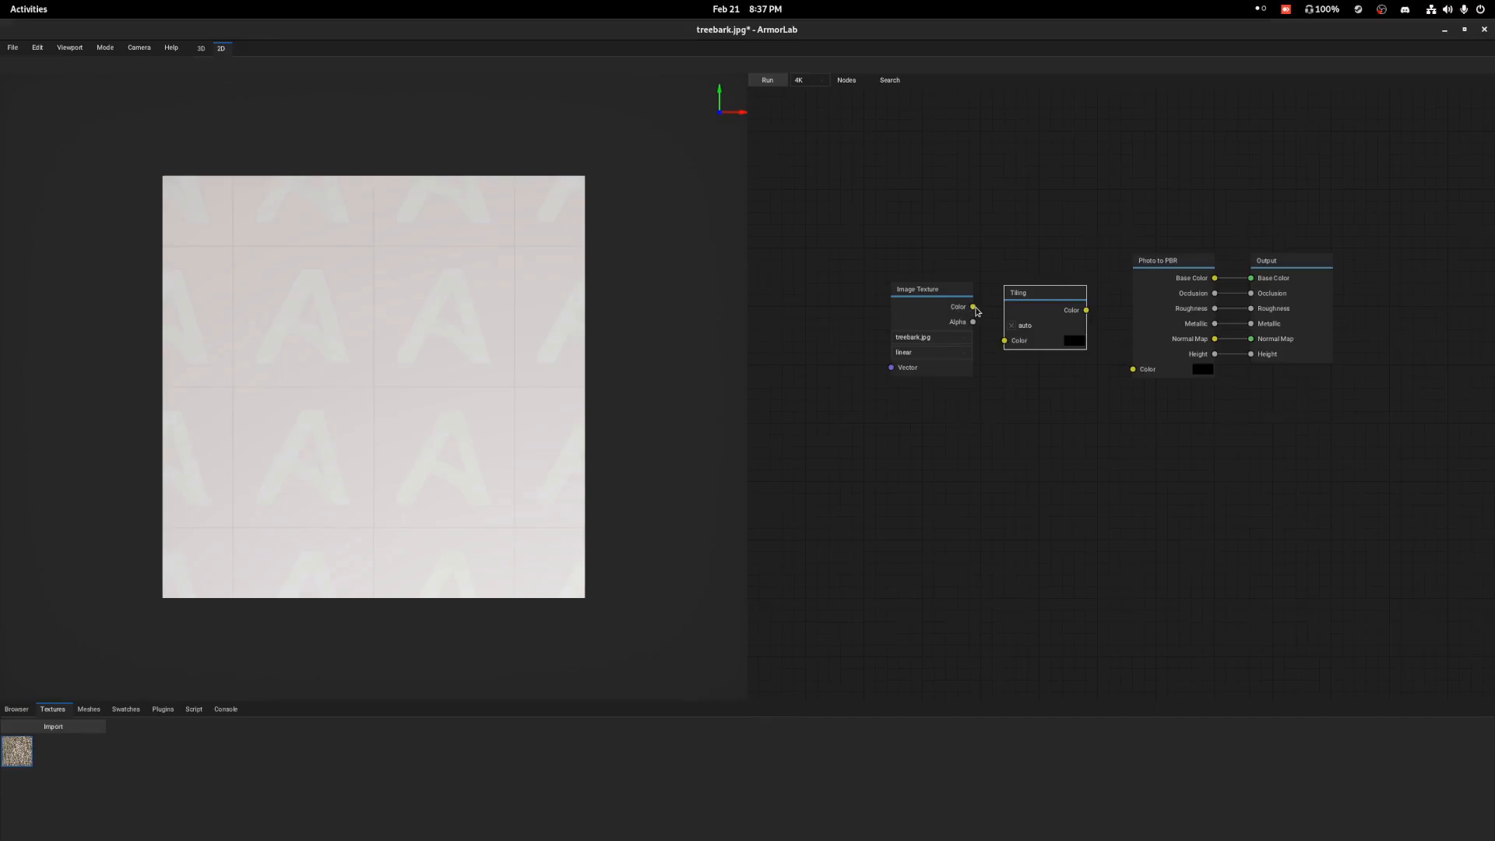
Connect the Image Texture's Color output to the Tiling node and Tiling's Color output to Photo to PBR, keeping Tiling's auto option on.
drag(975, 310, 1010, 345)
click(1016, 328)
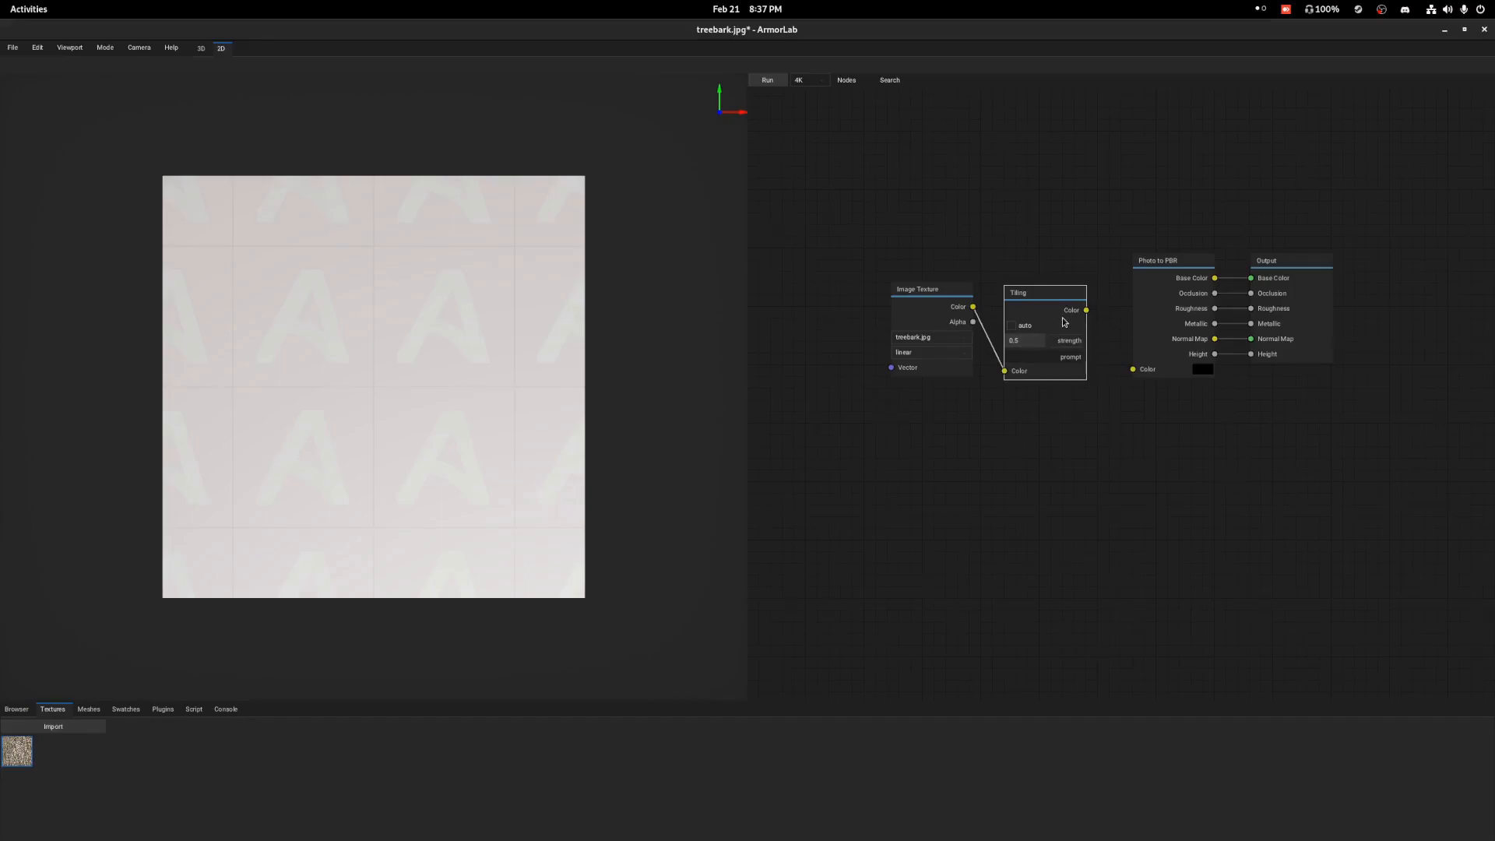
click(1012, 327)
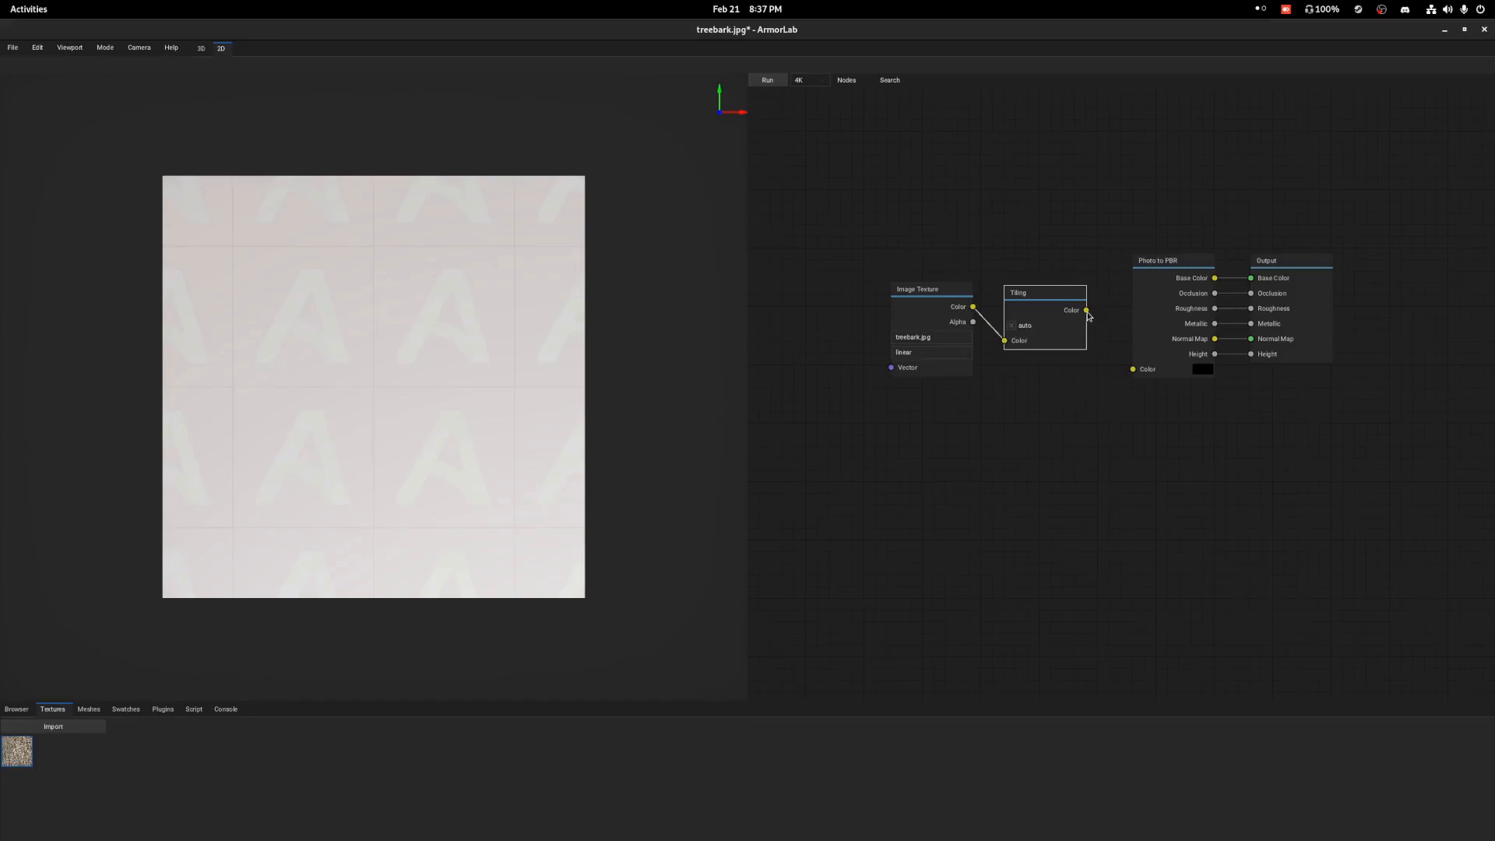
drag(1086, 311, 1133, 370)
Run the node graph on the treebark.jpg texture and examine the generated tileable bark up close.
click(909, 306)
click(769, 81)
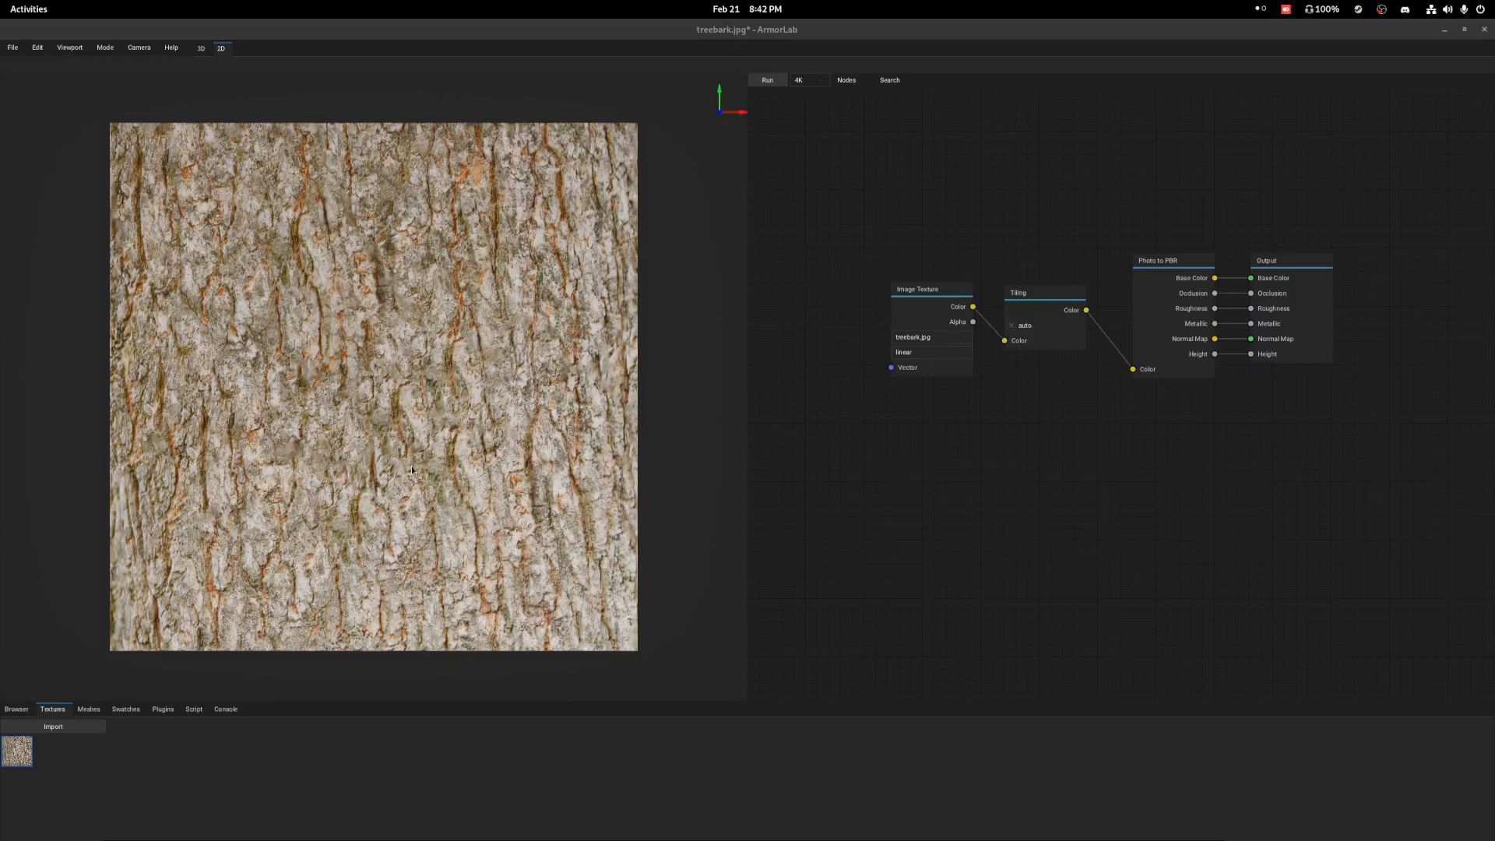
scroll(414, 460, up, 6)
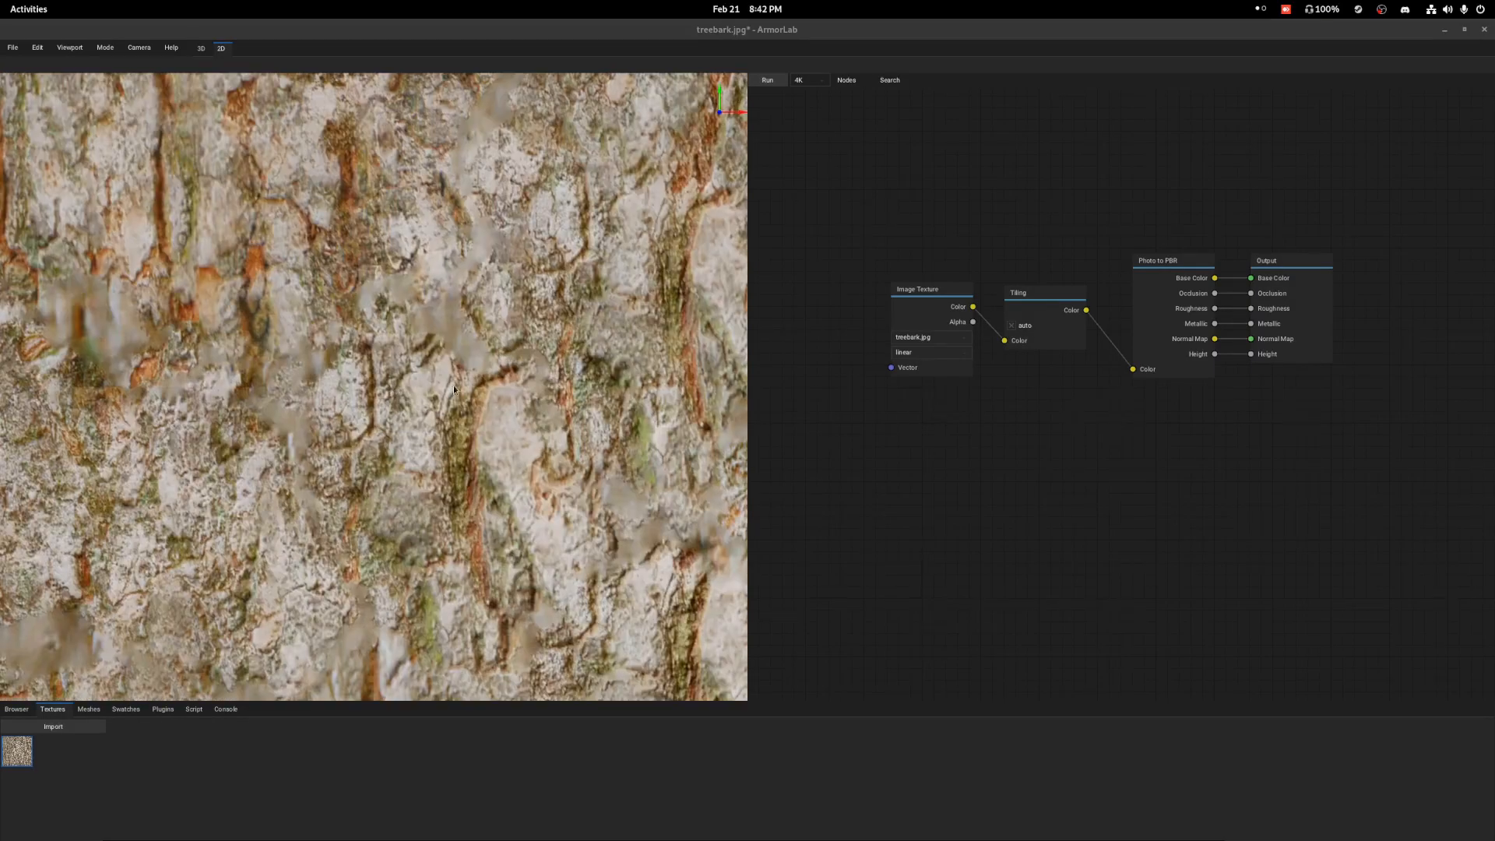
scroll(453, 390, up, 3)
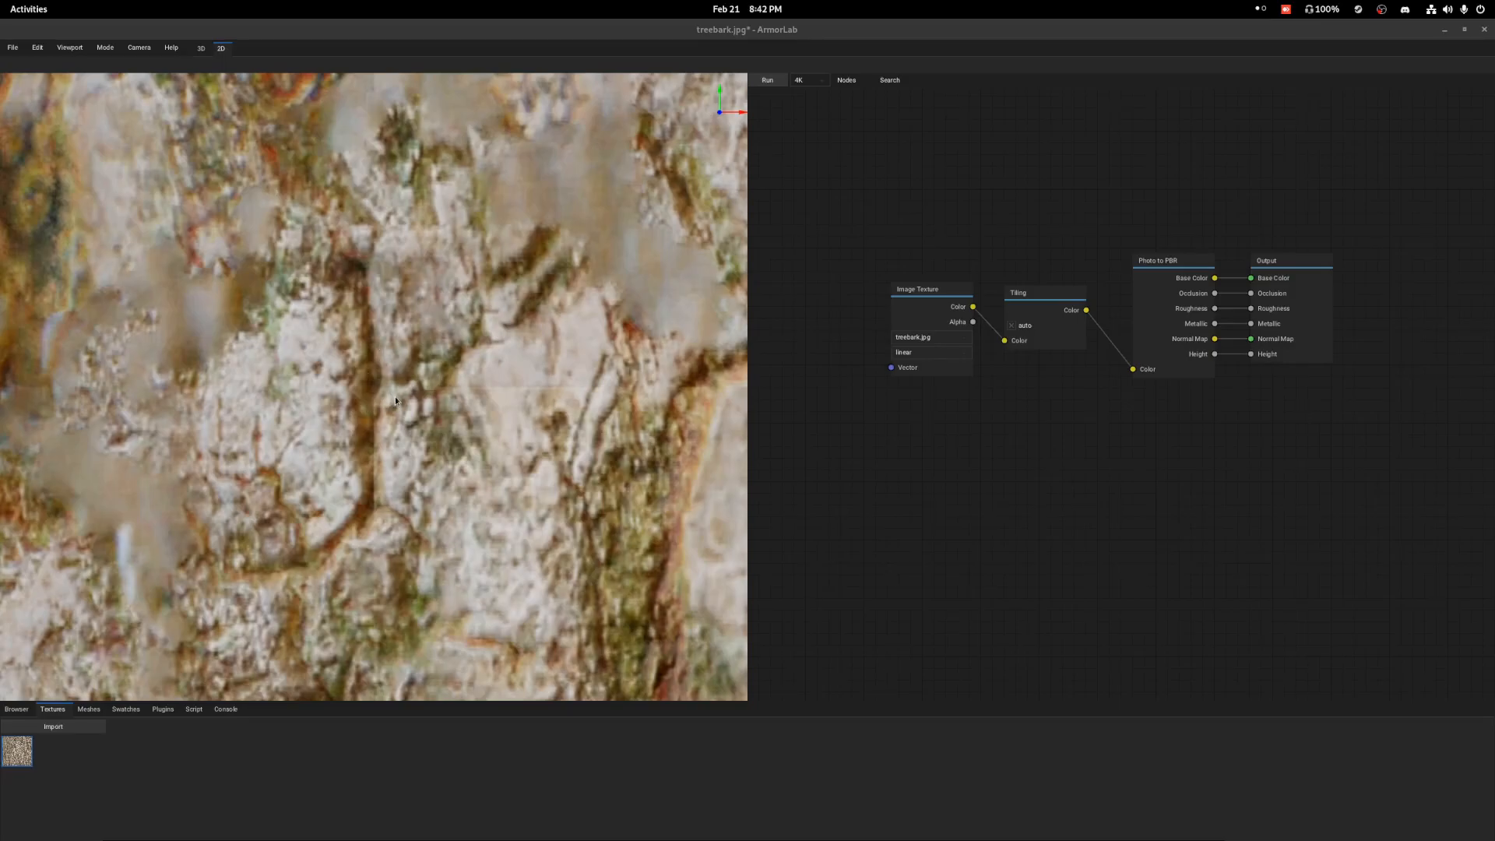
Compare the previews of the Image Texture, Tiling and Output nodes to examine how the tiled bark differs from the original photo.
scroll(394, 399, down, 6)
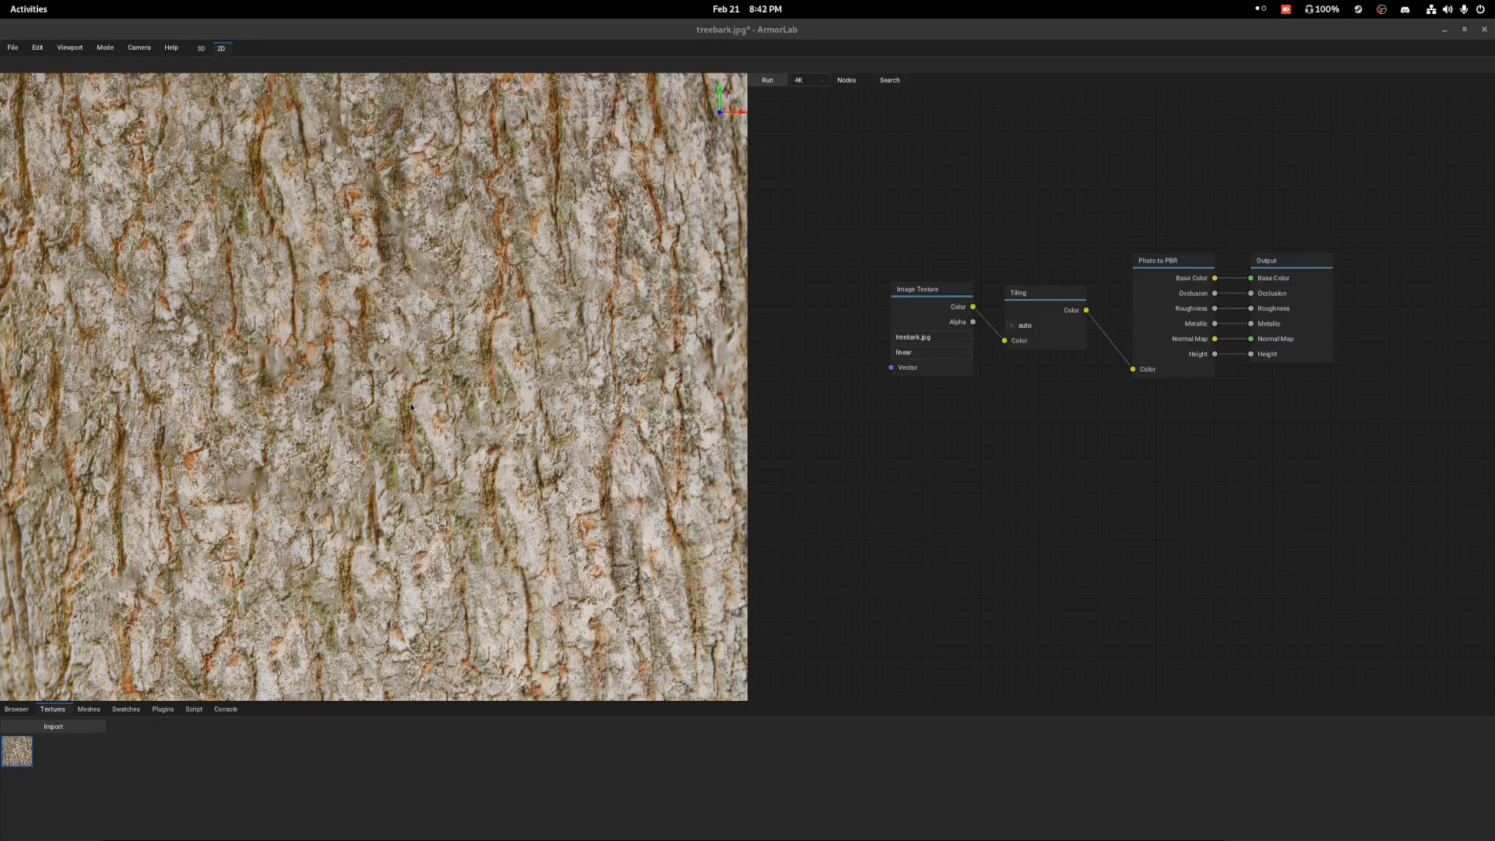
scroll(416, 412, down, 2)
scroll(434, 428, down, 2)
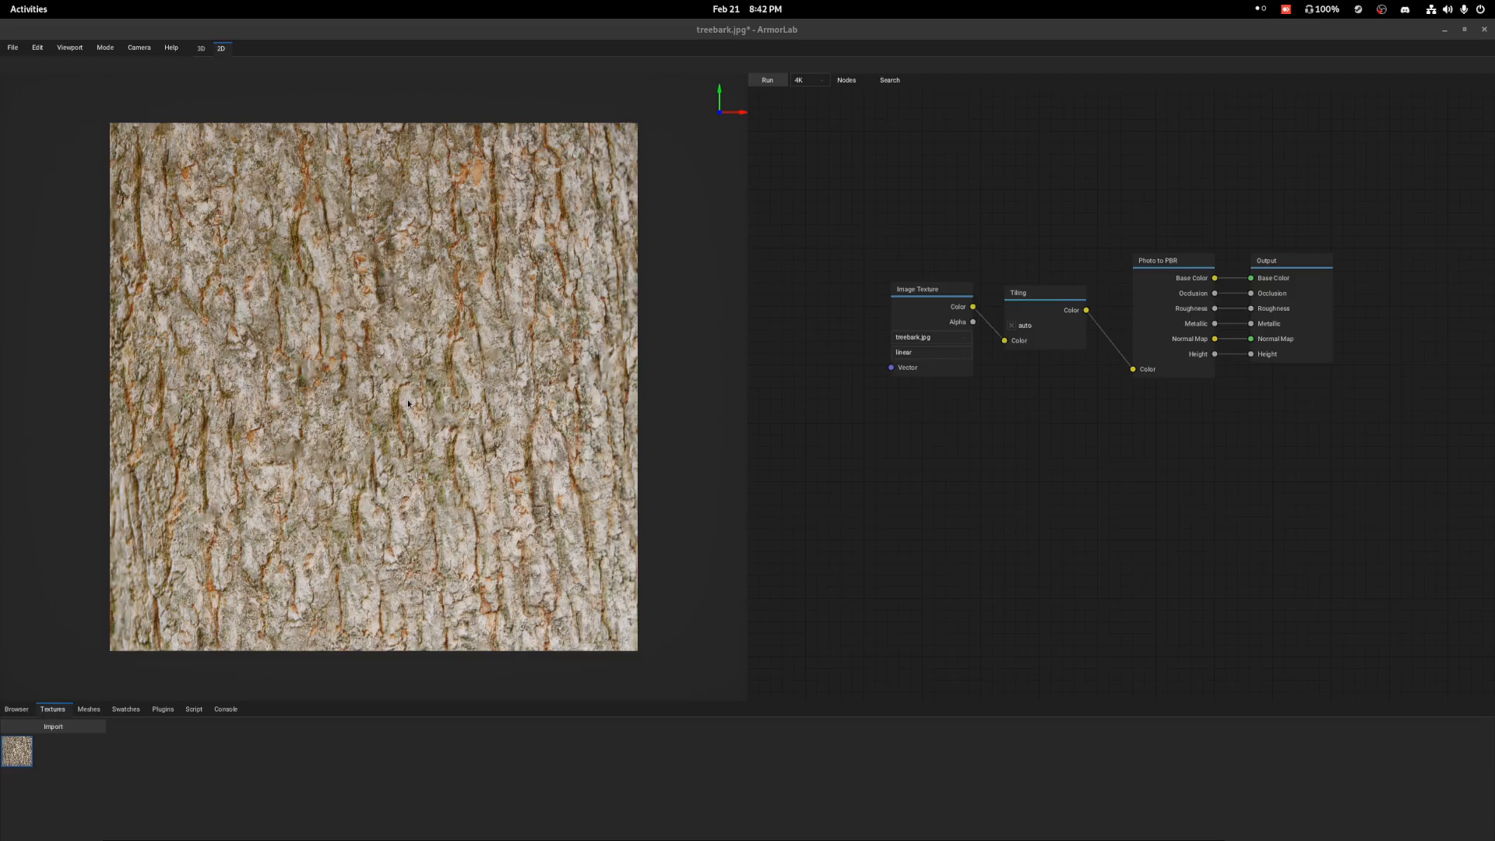
click(1073, 304)
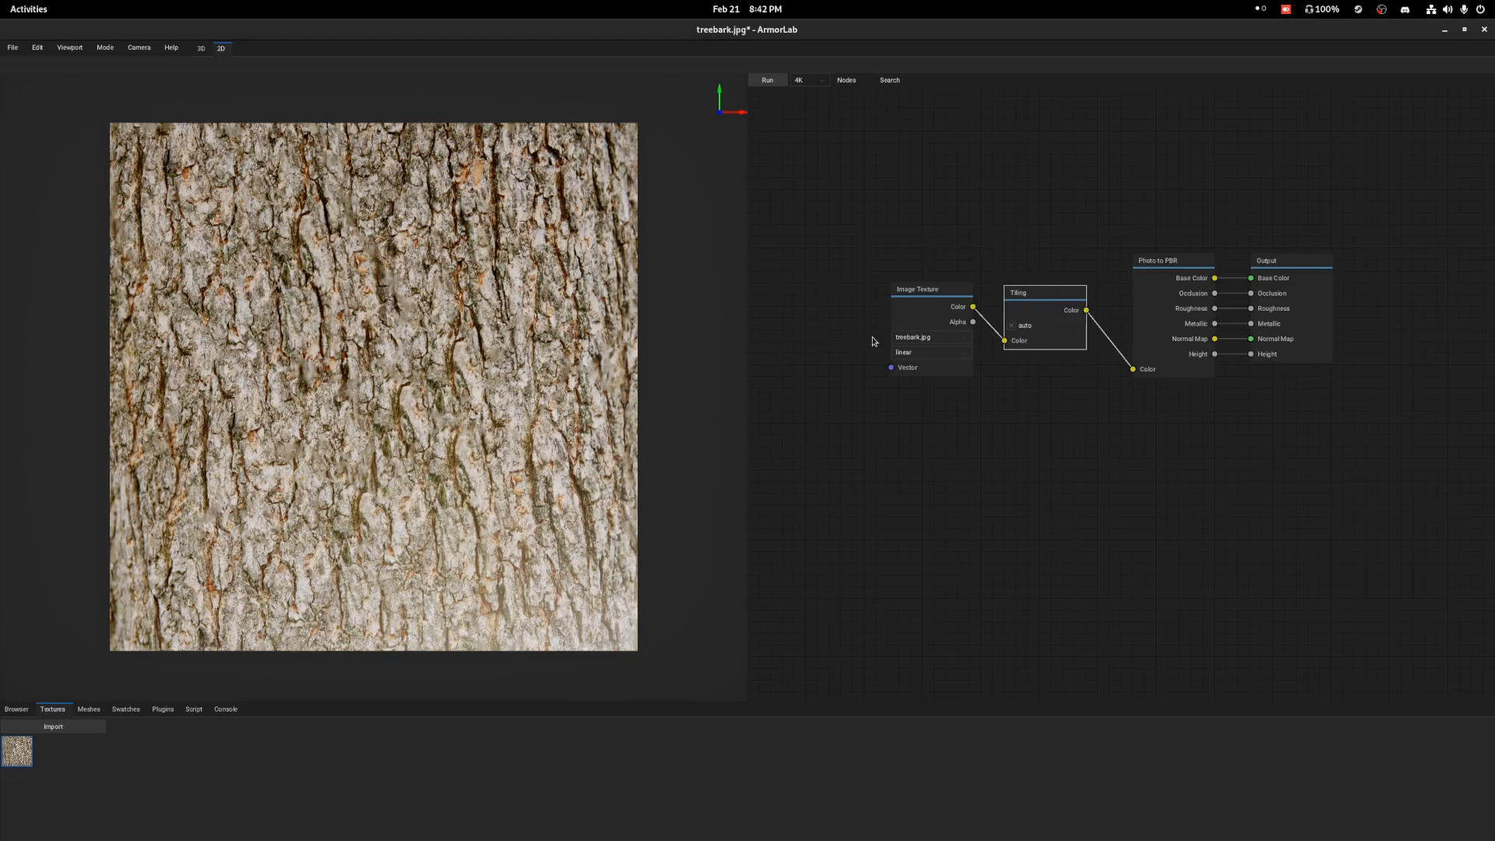
click(913, 293)
click(1294, 278)
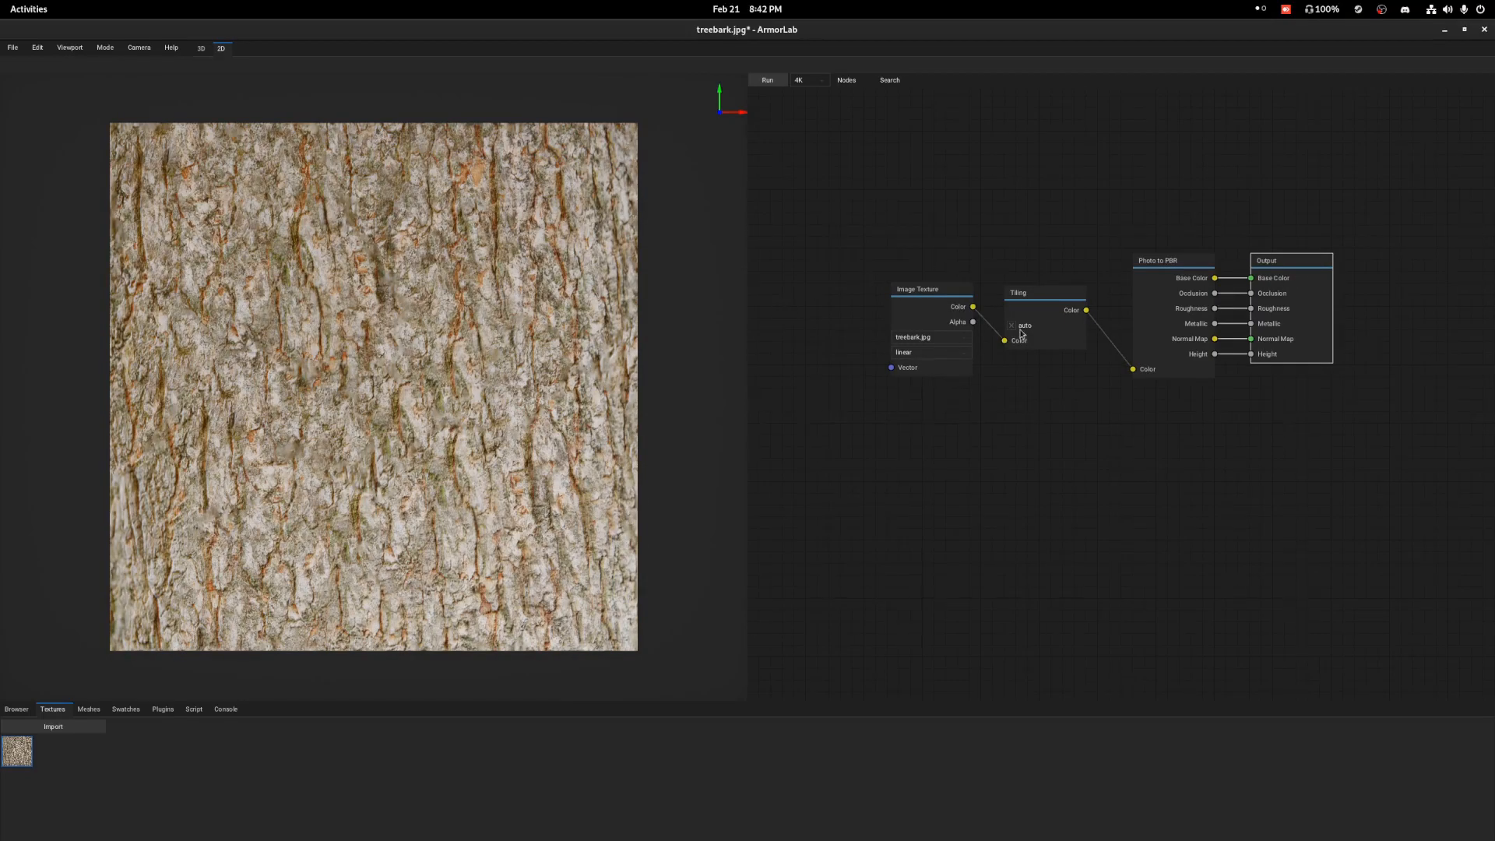
click(916, 305)
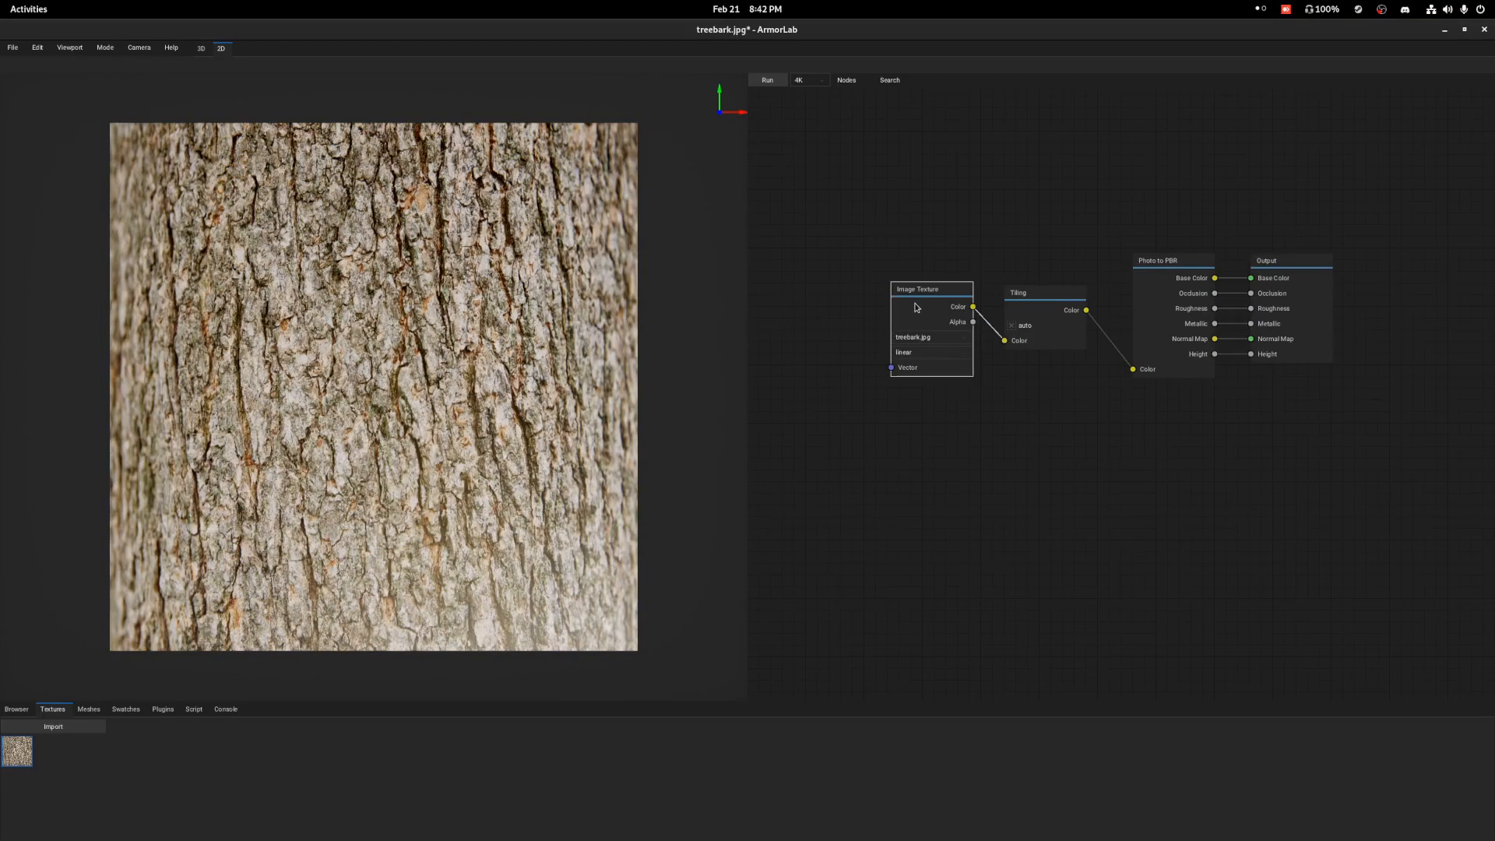
click(1014, 305)
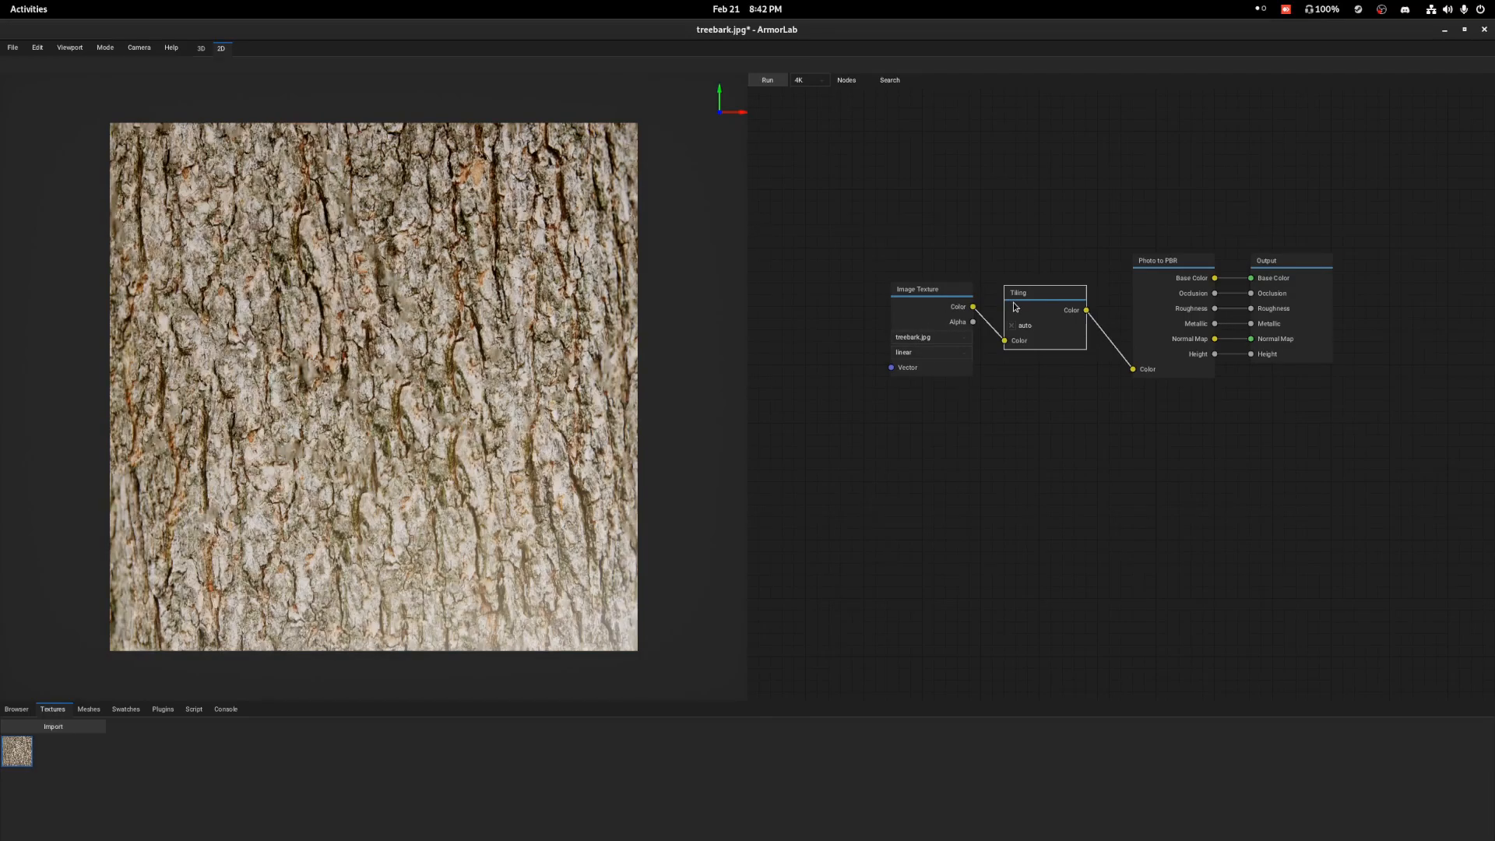
click(1293, 264)
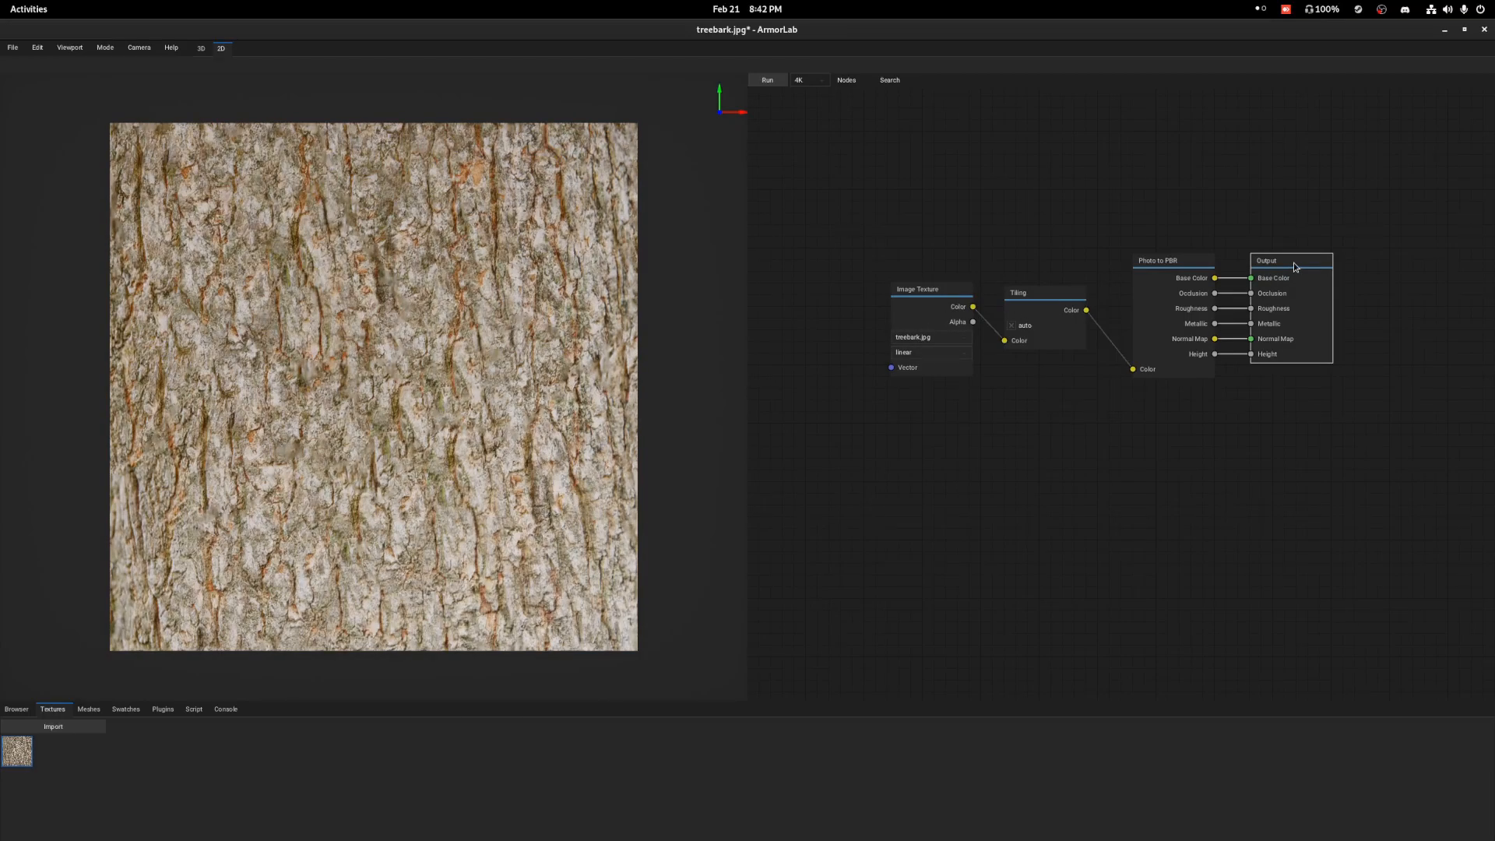
Examine the bark material on the 3D preview mesh up close from several angles, ending back in the 2D view.
click(201, 48)
scroll(419, 363, up, 4)
right_drag(311, 367, 411, 283)
scroll(383, 338, up, 5)
scroll(413, 352, down, 2)
scroll(415, 333, down, 3)
scroll(352, 291, up, 2)
scroll(411, 285, up, 2)
scroll(411, 285, down, 2)
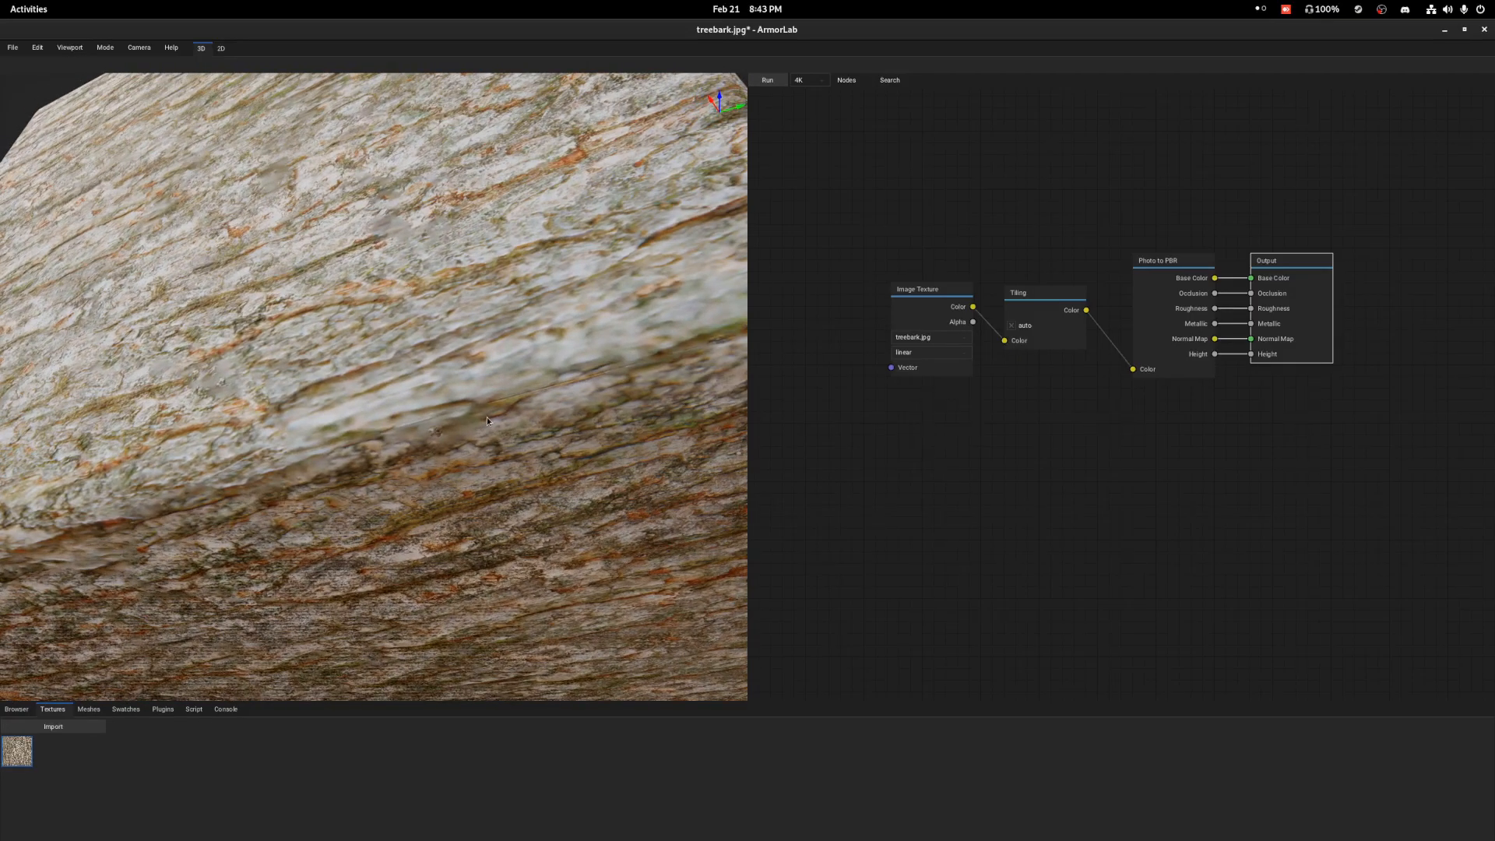
scroll(631, 360, down, 1)
right_drag(631, 359, 573, 358)
scroll(521, 348, down, 2)
click(222, 48)
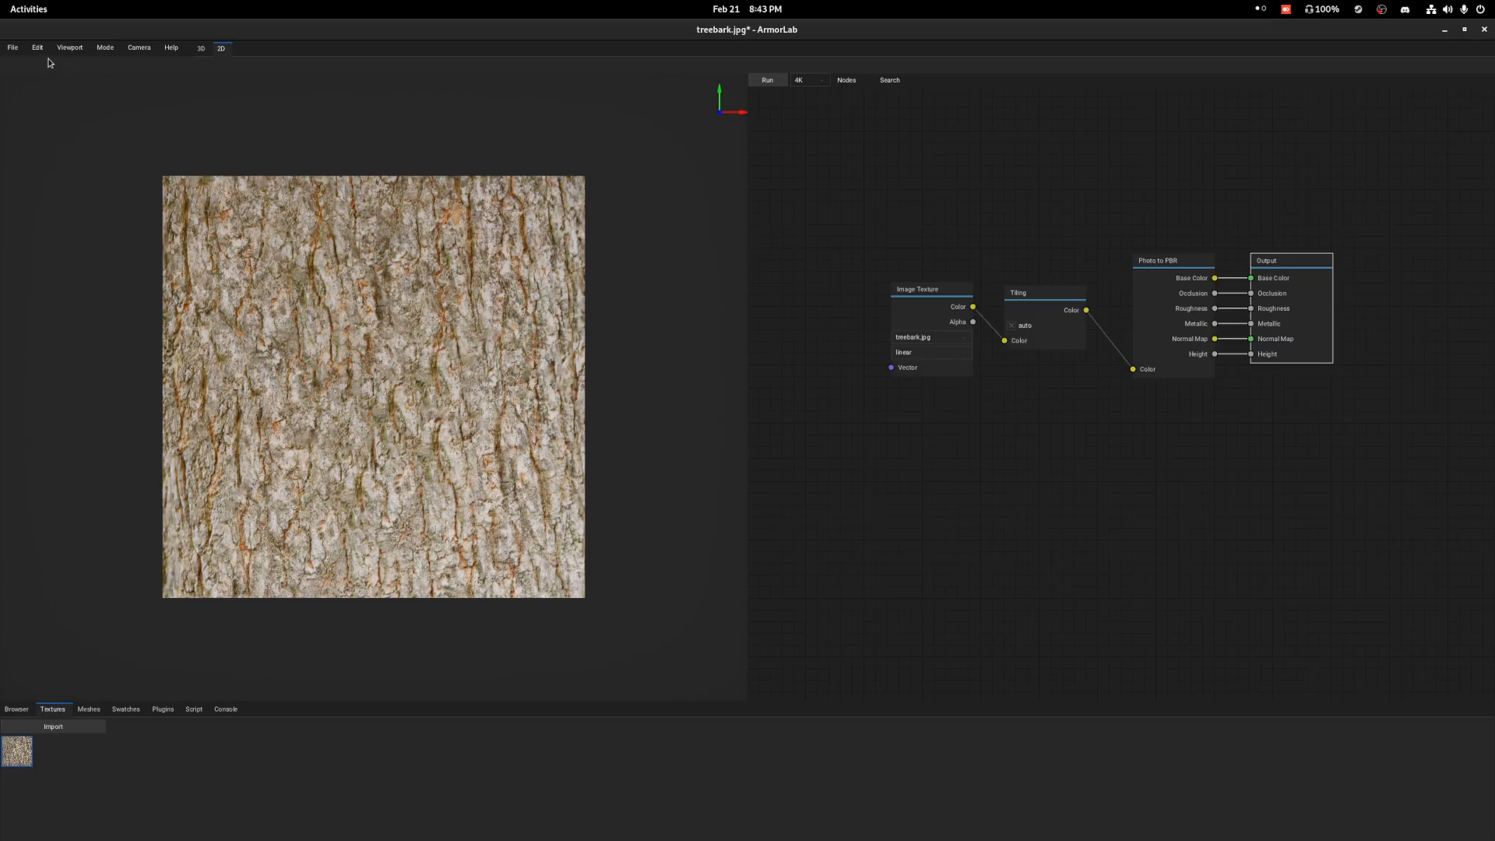
Export the textures to disk at 4K as png with the generic preset, named treebark, into the Downloads folder.
click(13, 49)
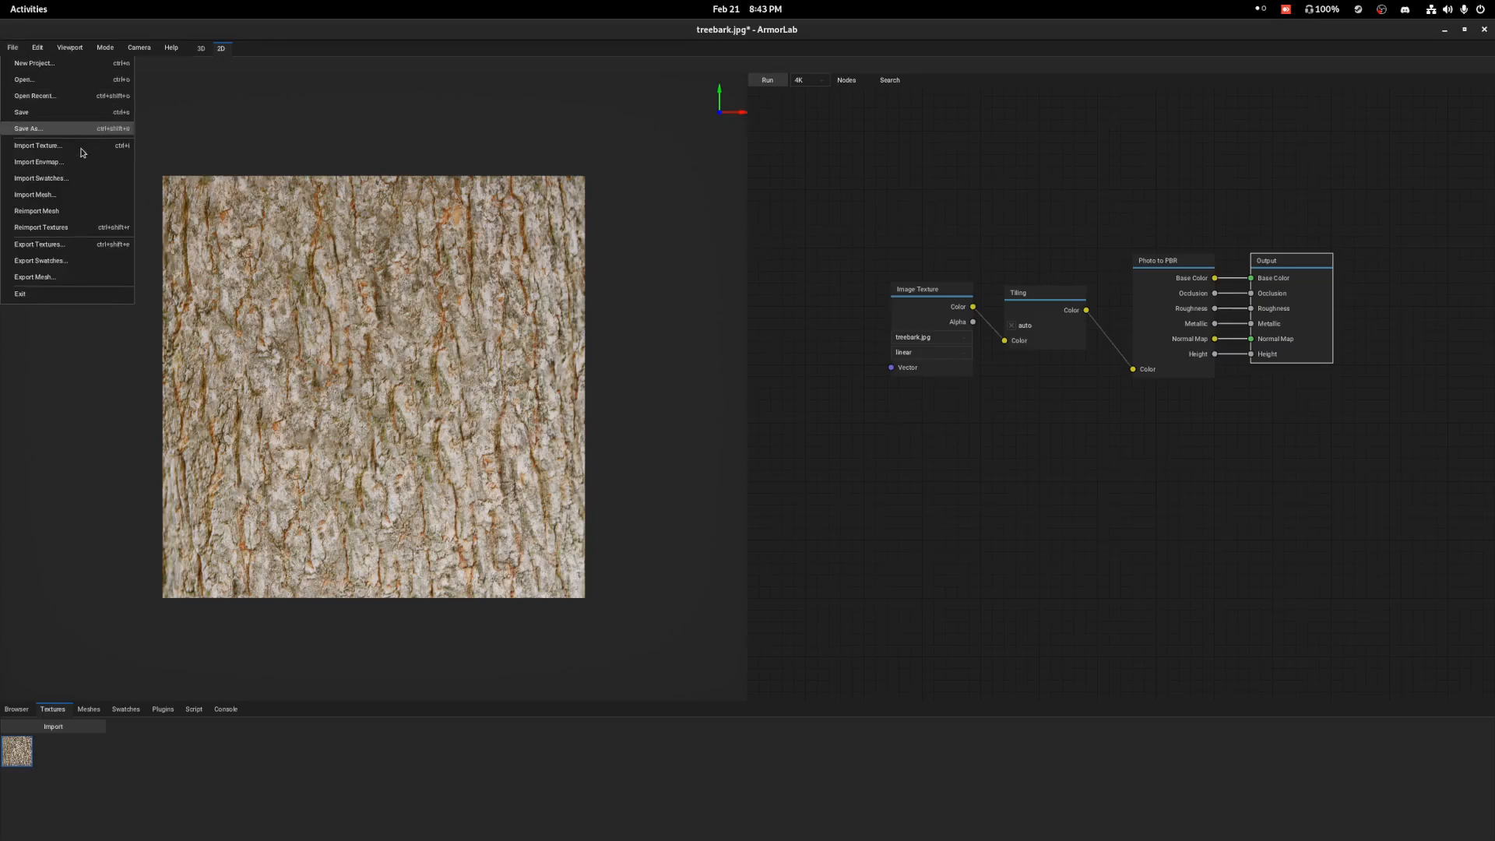
click(92, 252)
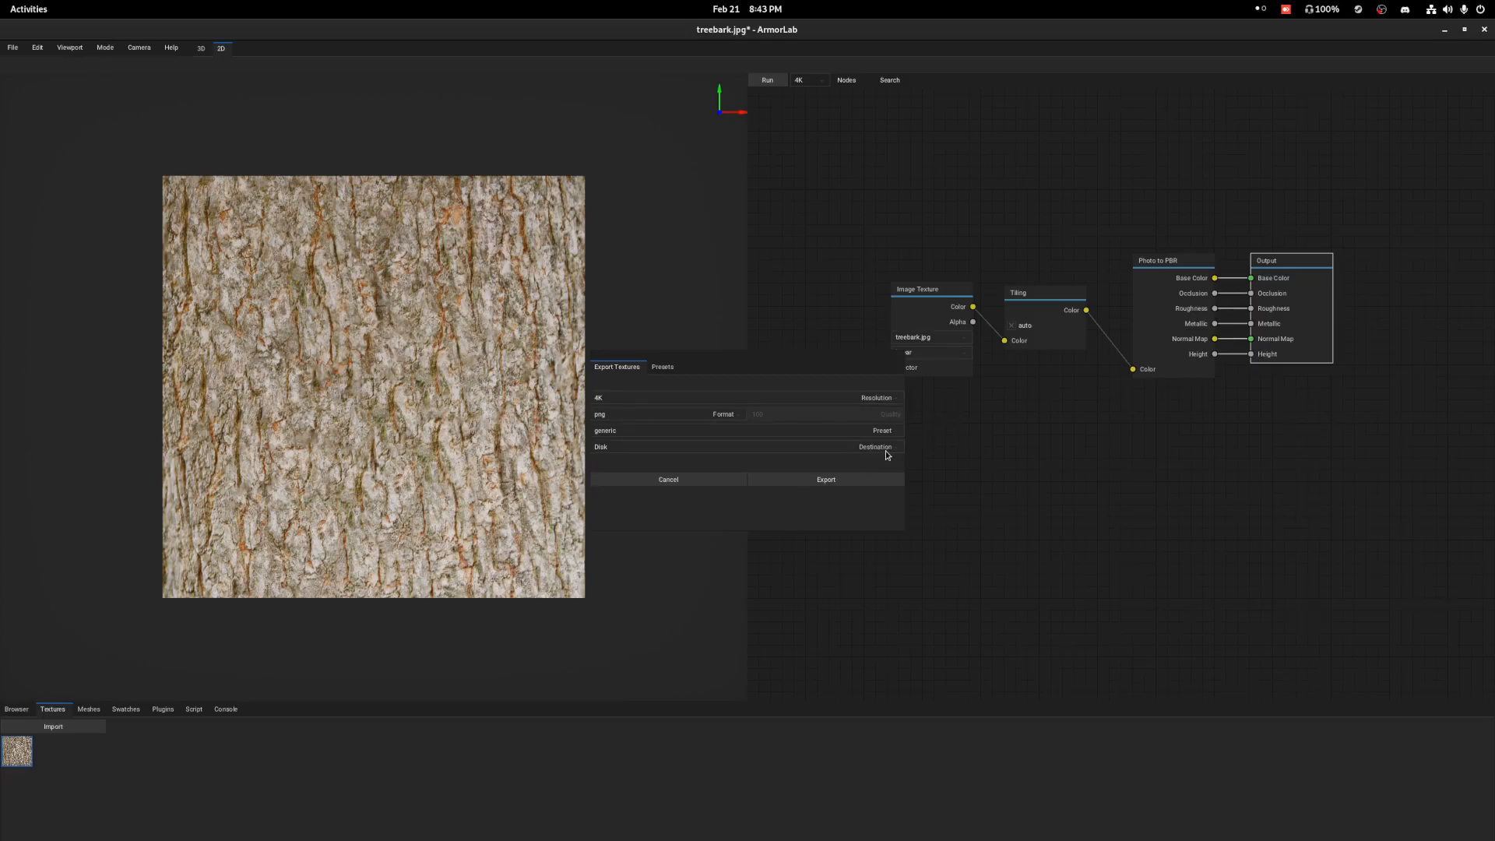
click(843, 487)
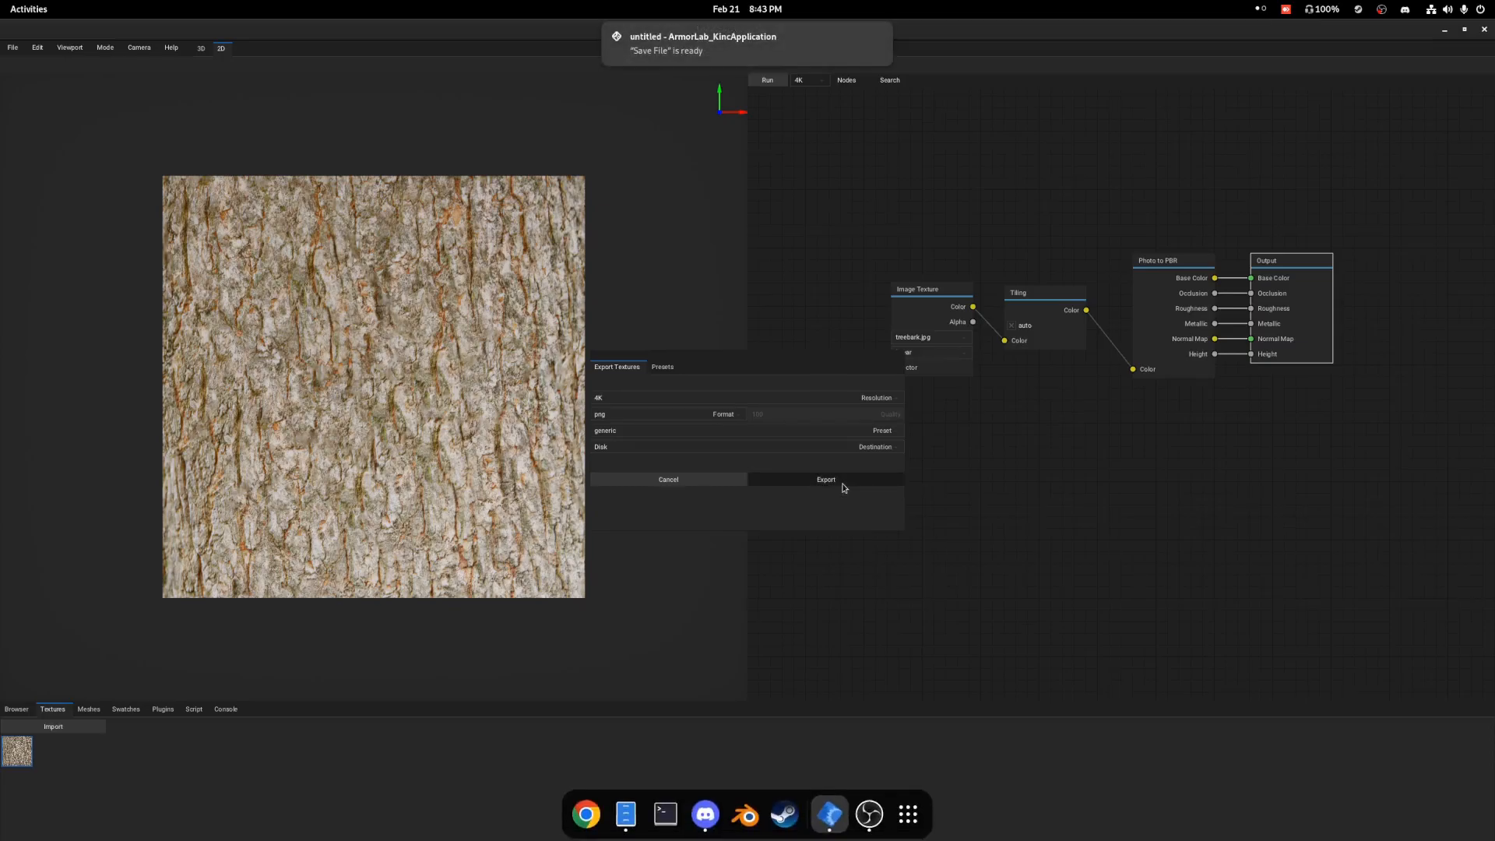
click(755, 55)
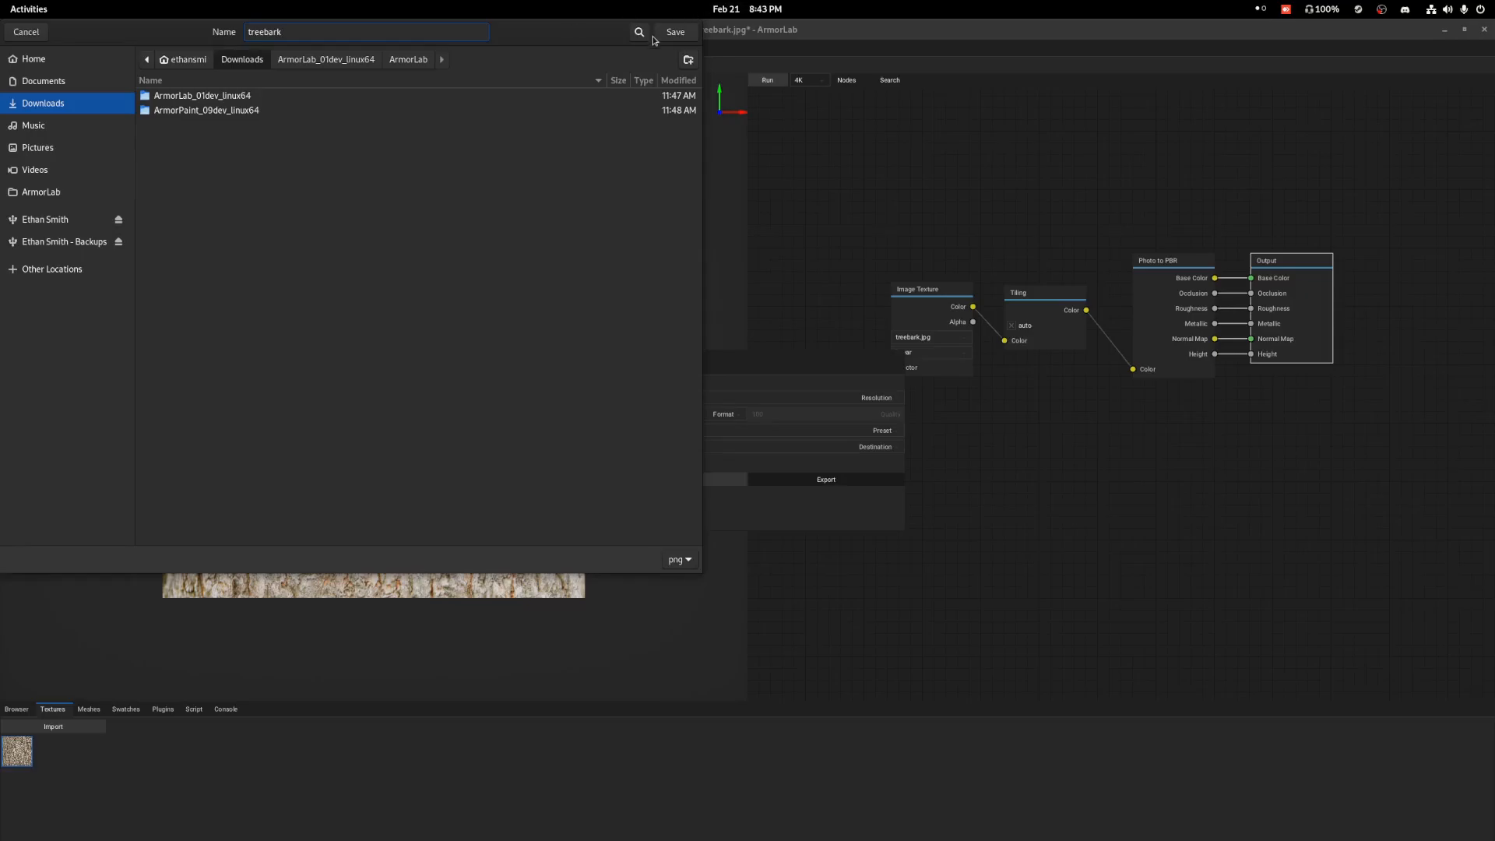
click(679, 33)
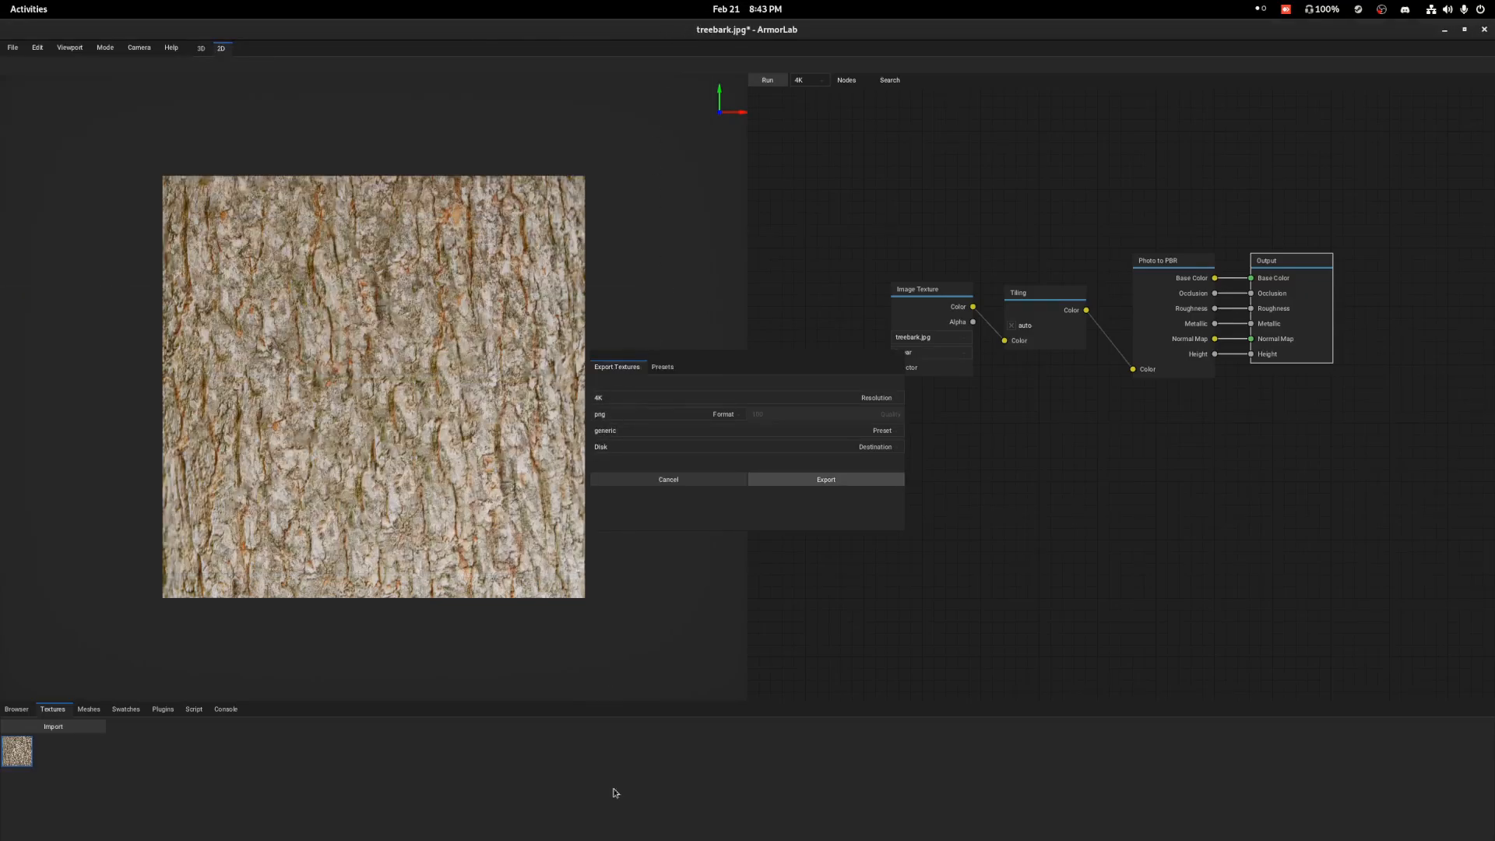
Switch to the file manager and view the exported treebark maps in the Downloads folder.
click(626, 815)
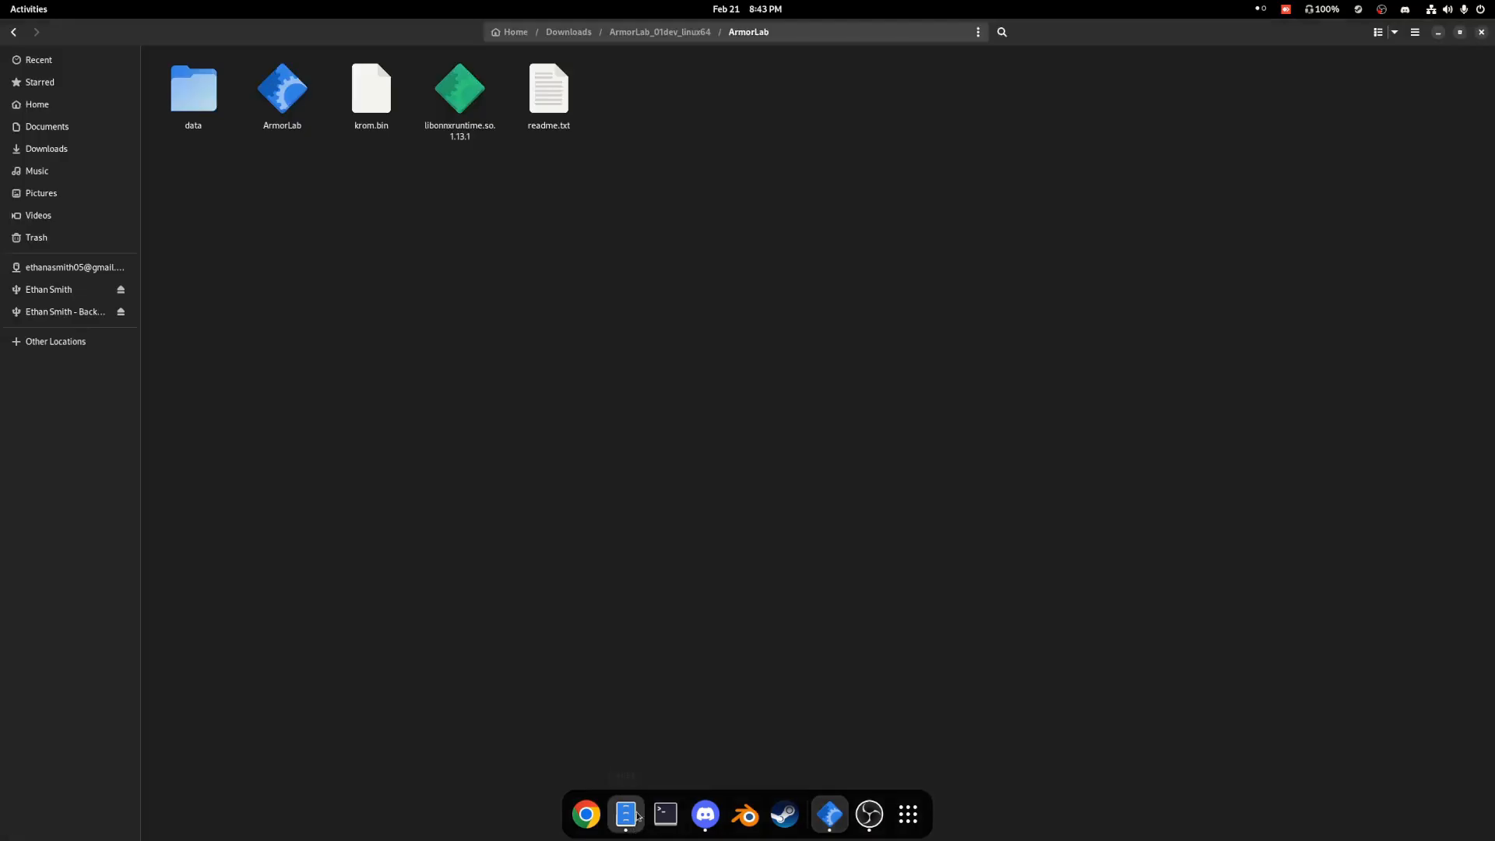
click(578, 32)
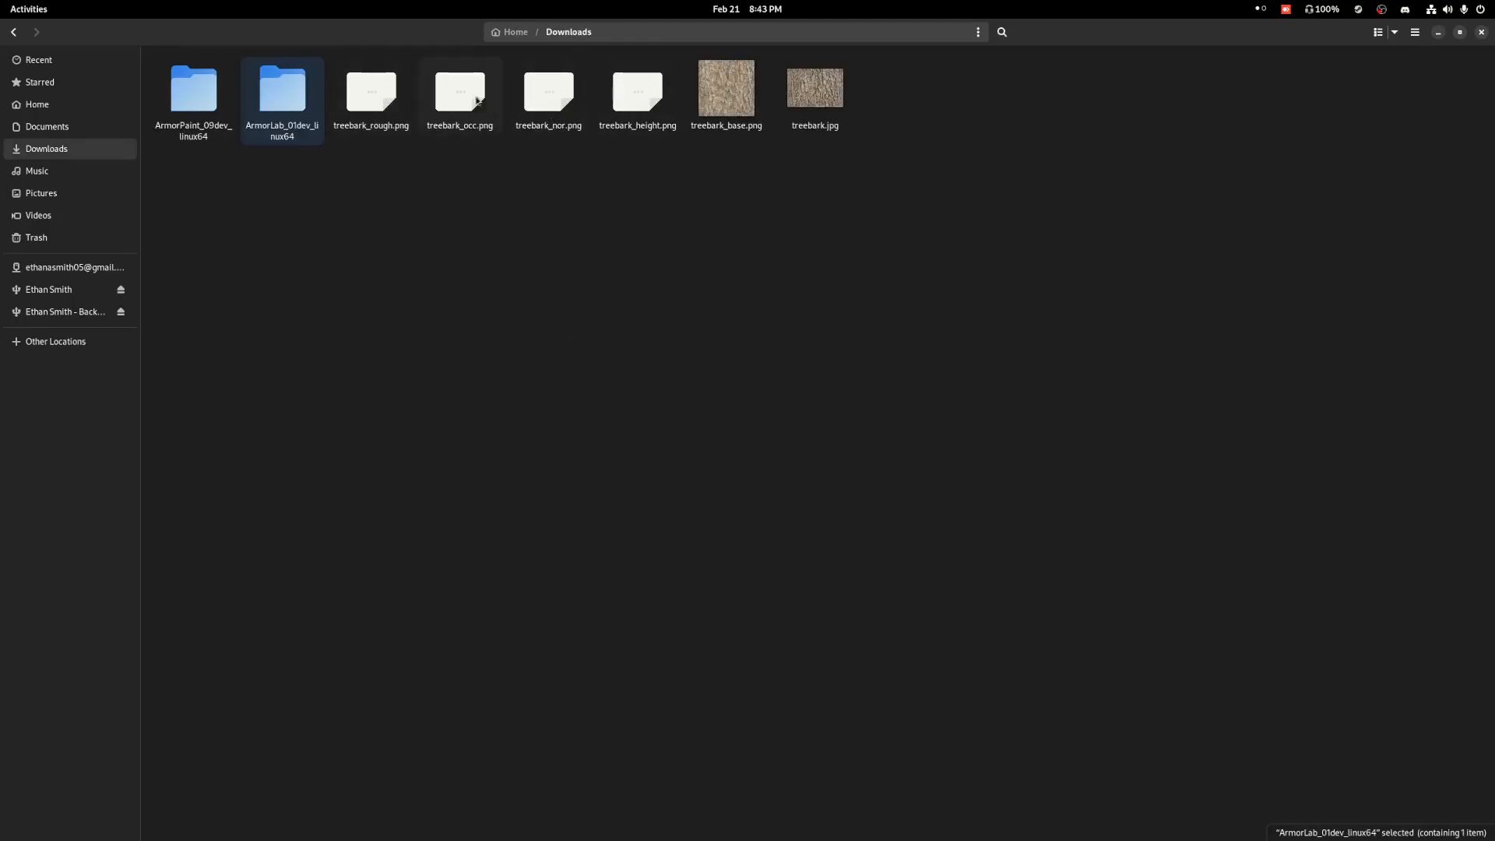
click(748, 227)
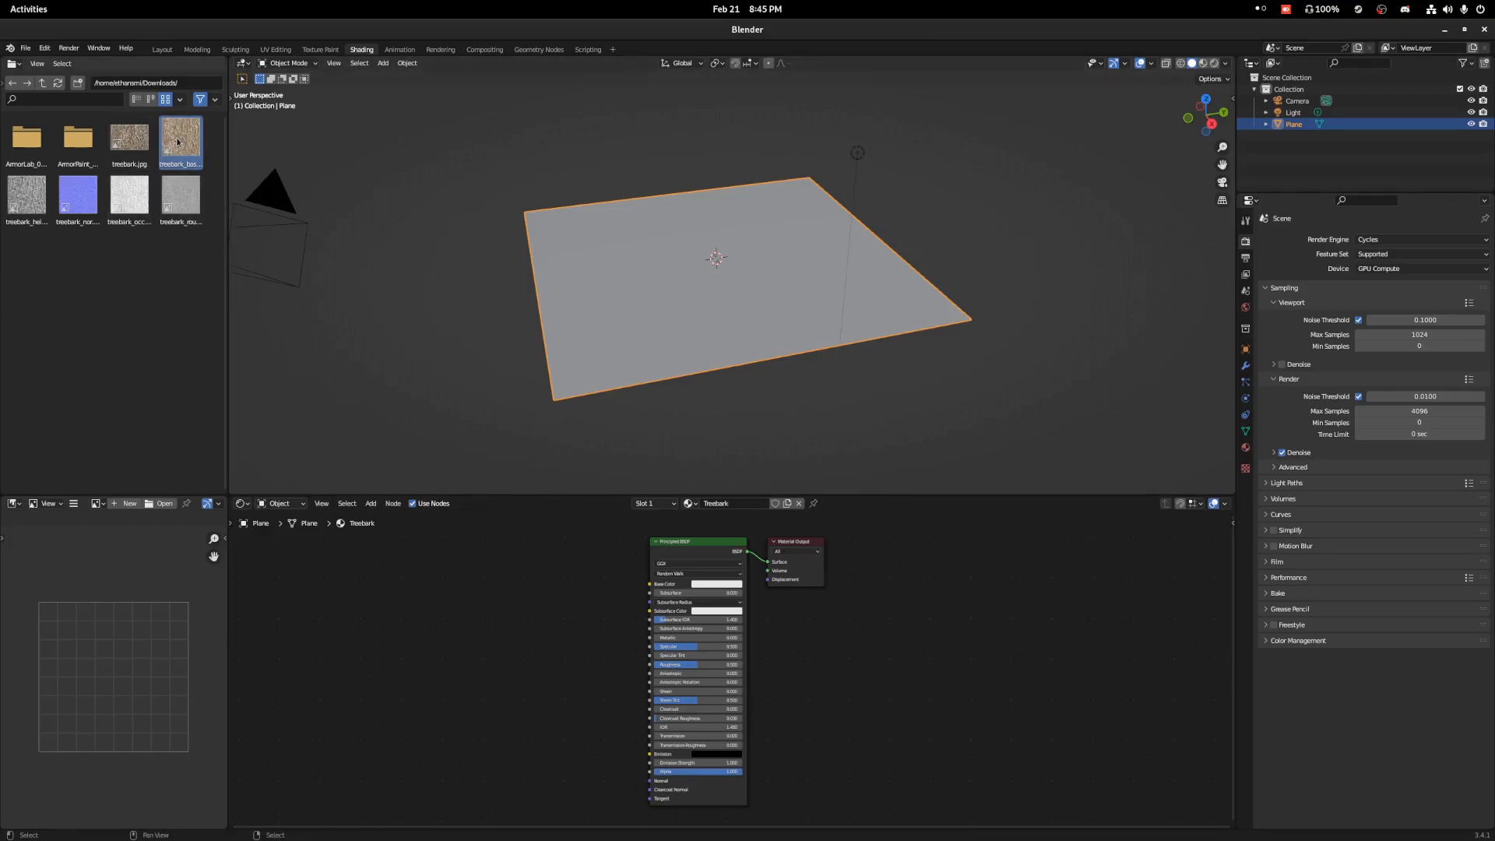
In Blender, add treebark_base.png to the Treebark material as a Non-Color image texture and connect its Color to Base Color.
drag(178, 142, 636, 569)
scroll(633, 554, up, 1)
scroll(791, 219, up, 3)
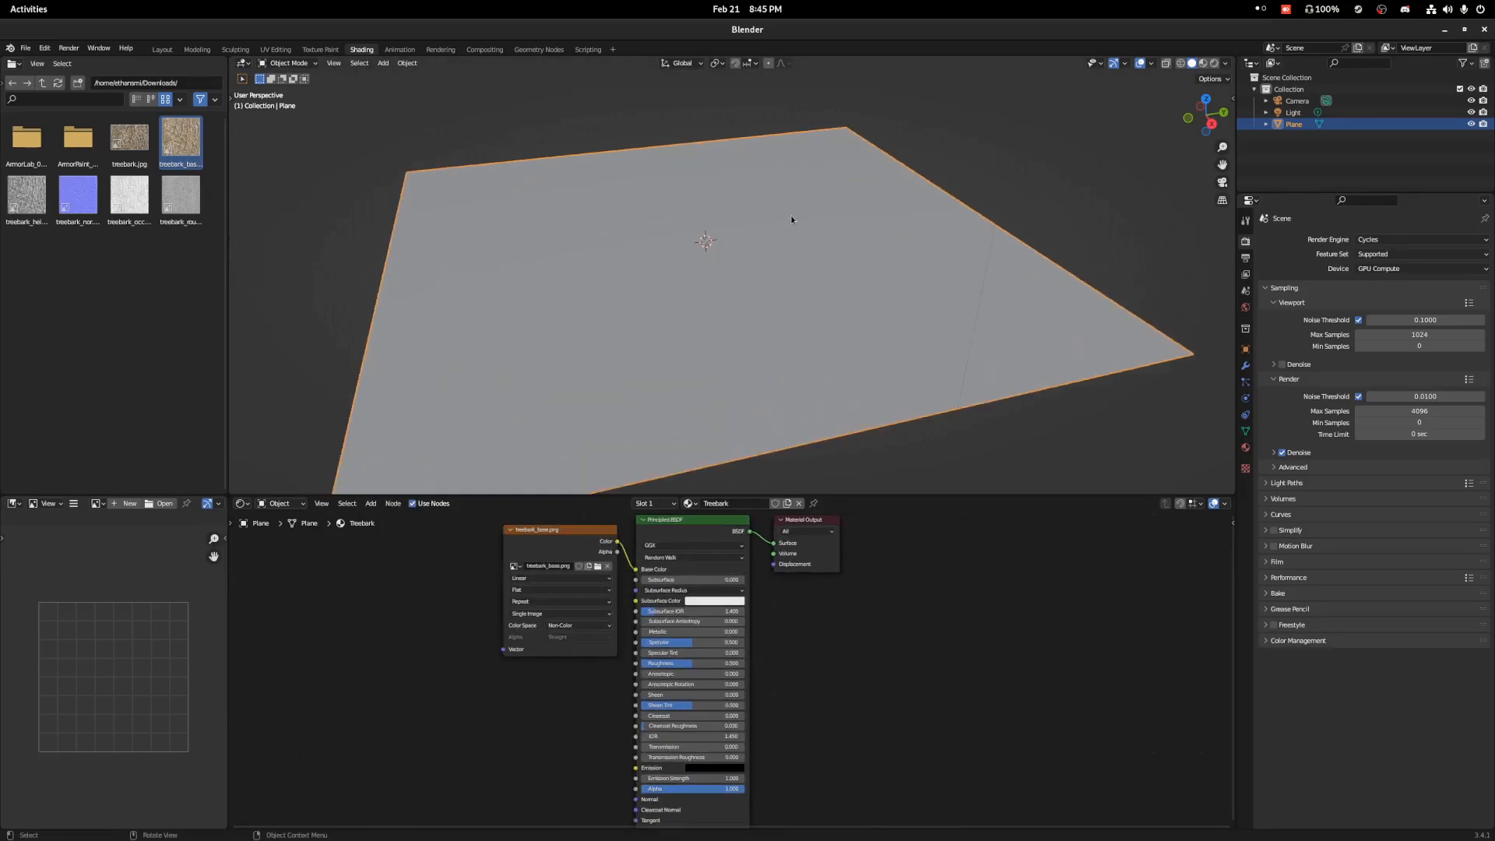
Switch the viewport to Rendered shading, enable viewport Denoise, and view the textured plane from another angle.
scroll(793, 297, down, 1)
key(z)
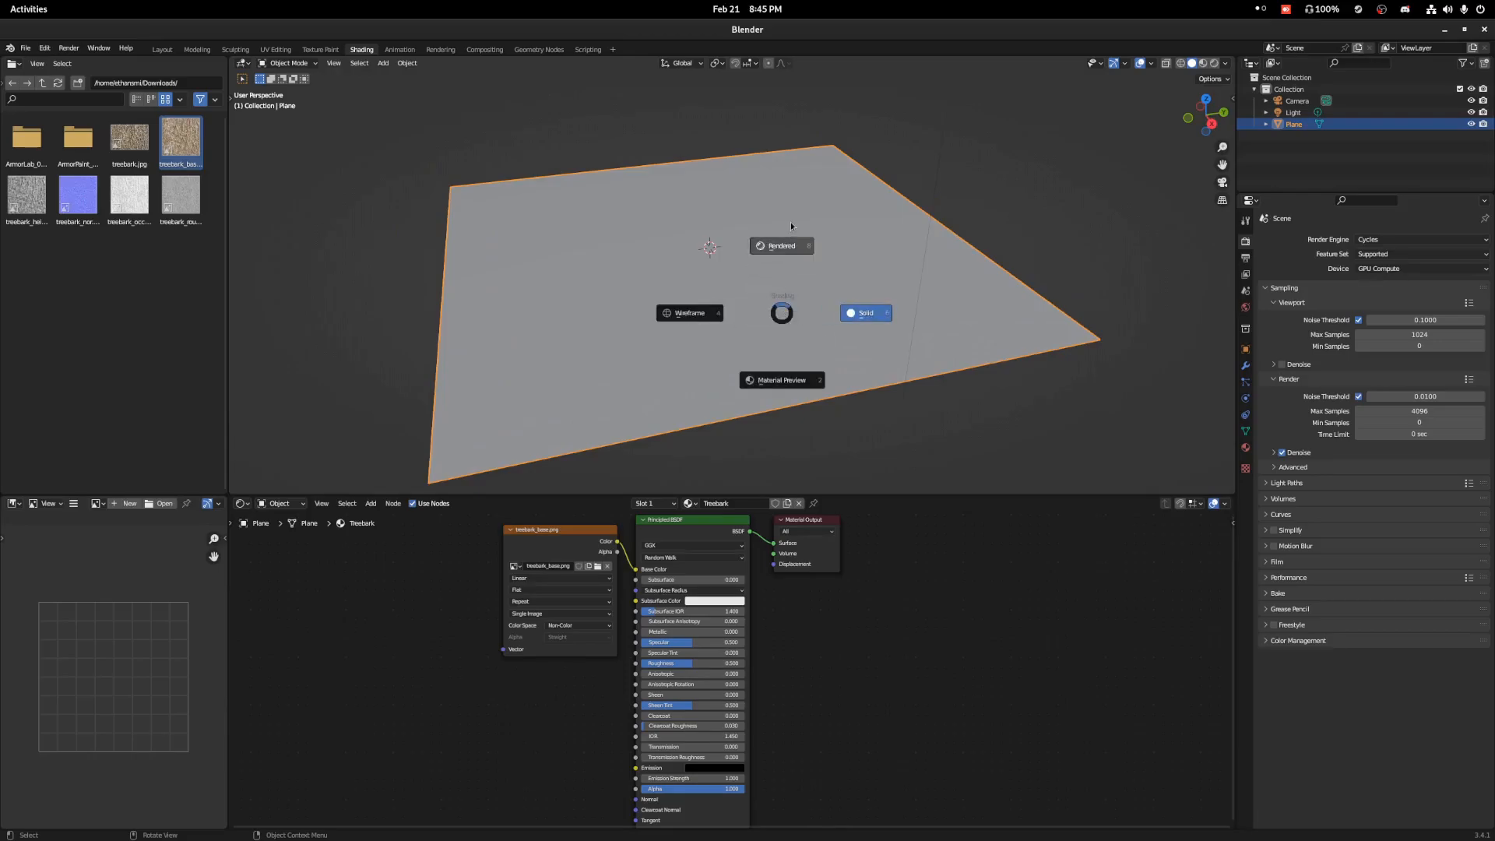
click(791, 222)
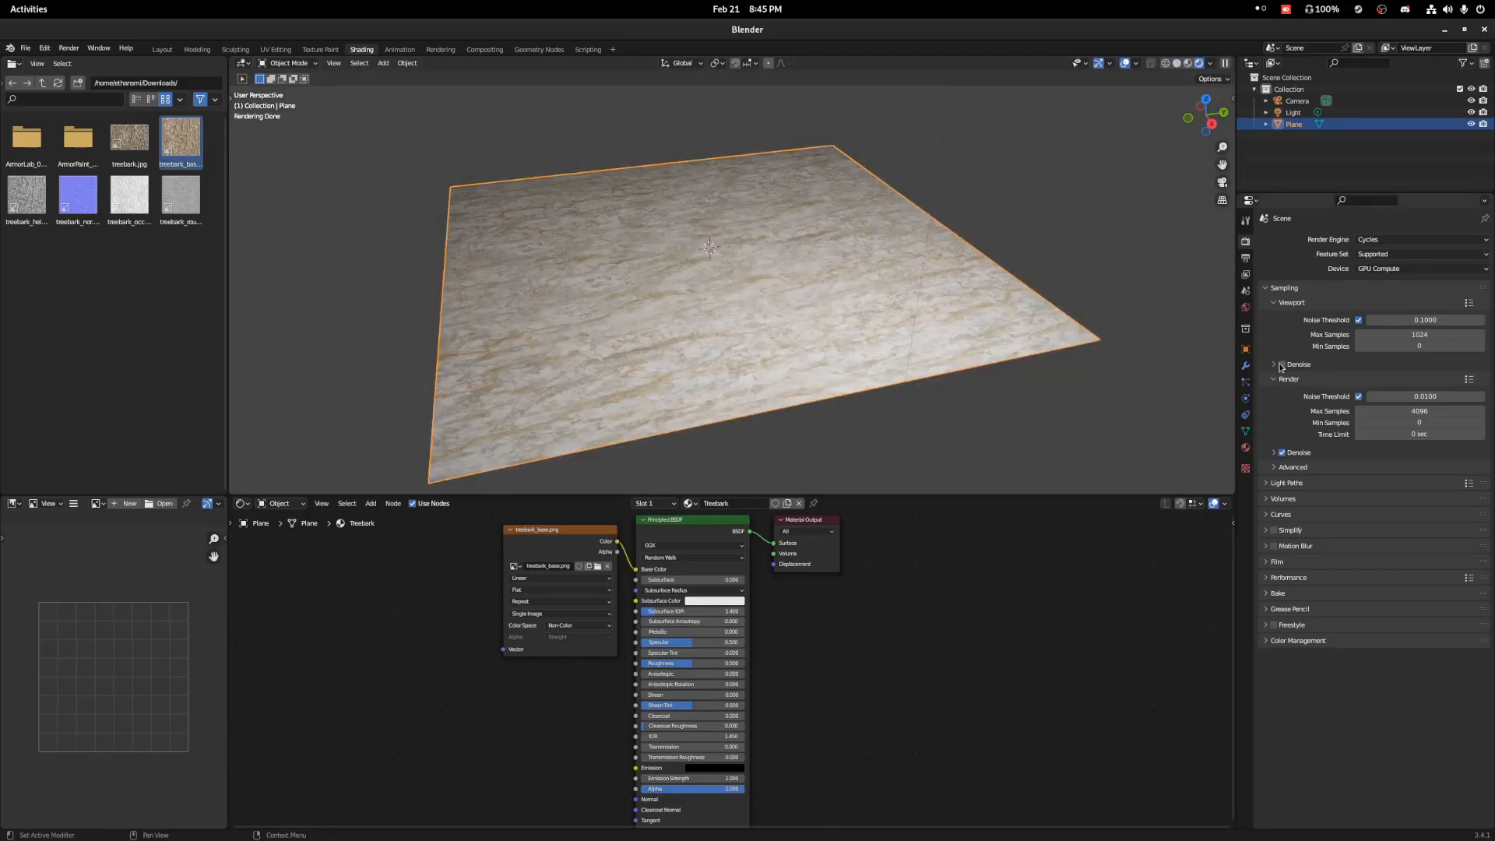
middle_drag(743, 258, 755, 278)
scroll(763, 285, down, 2)
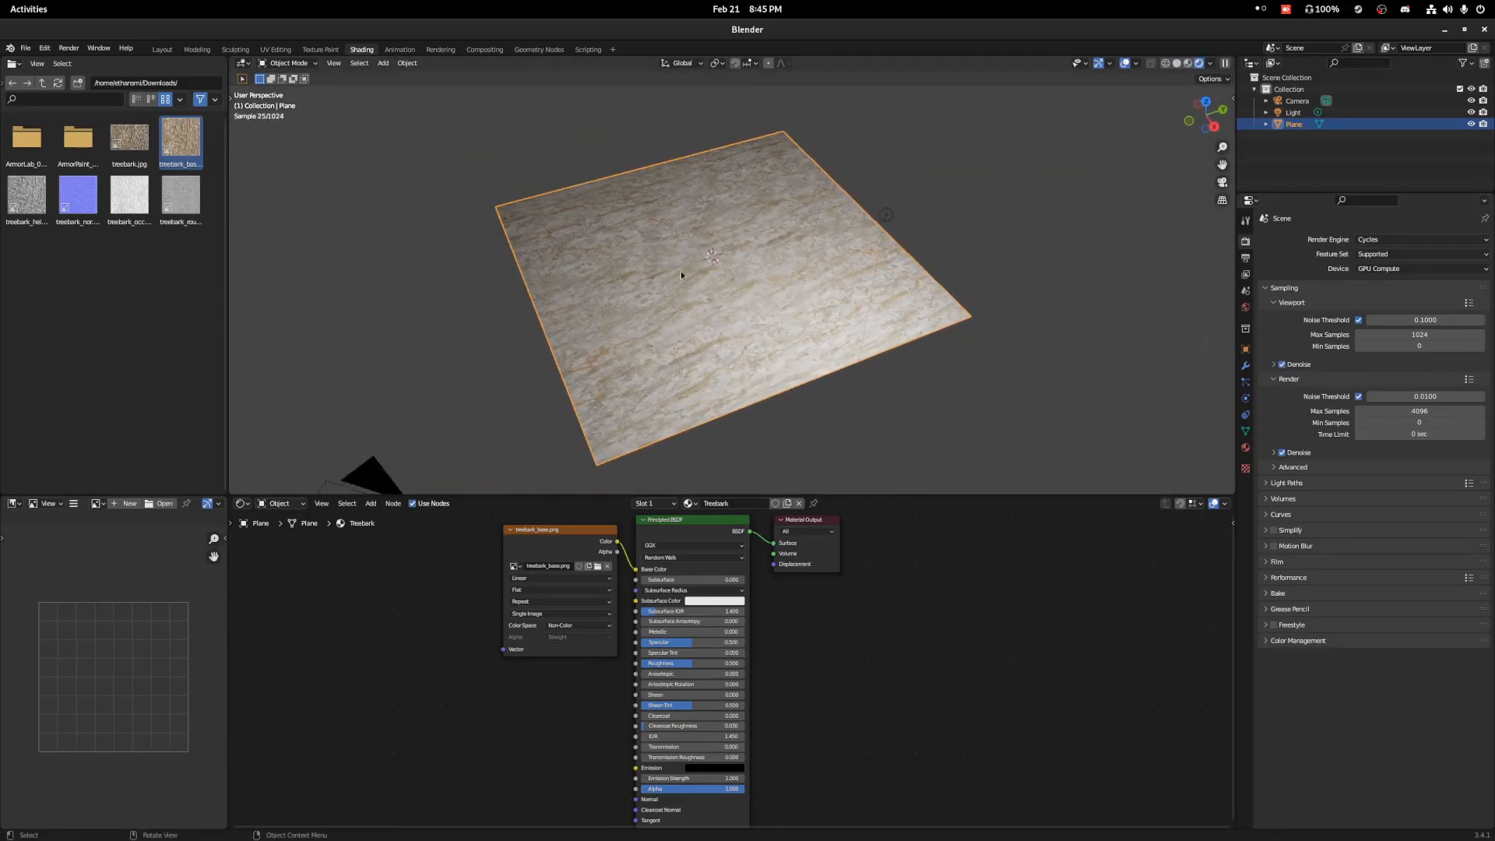
scroll(693, 609, down, 2)
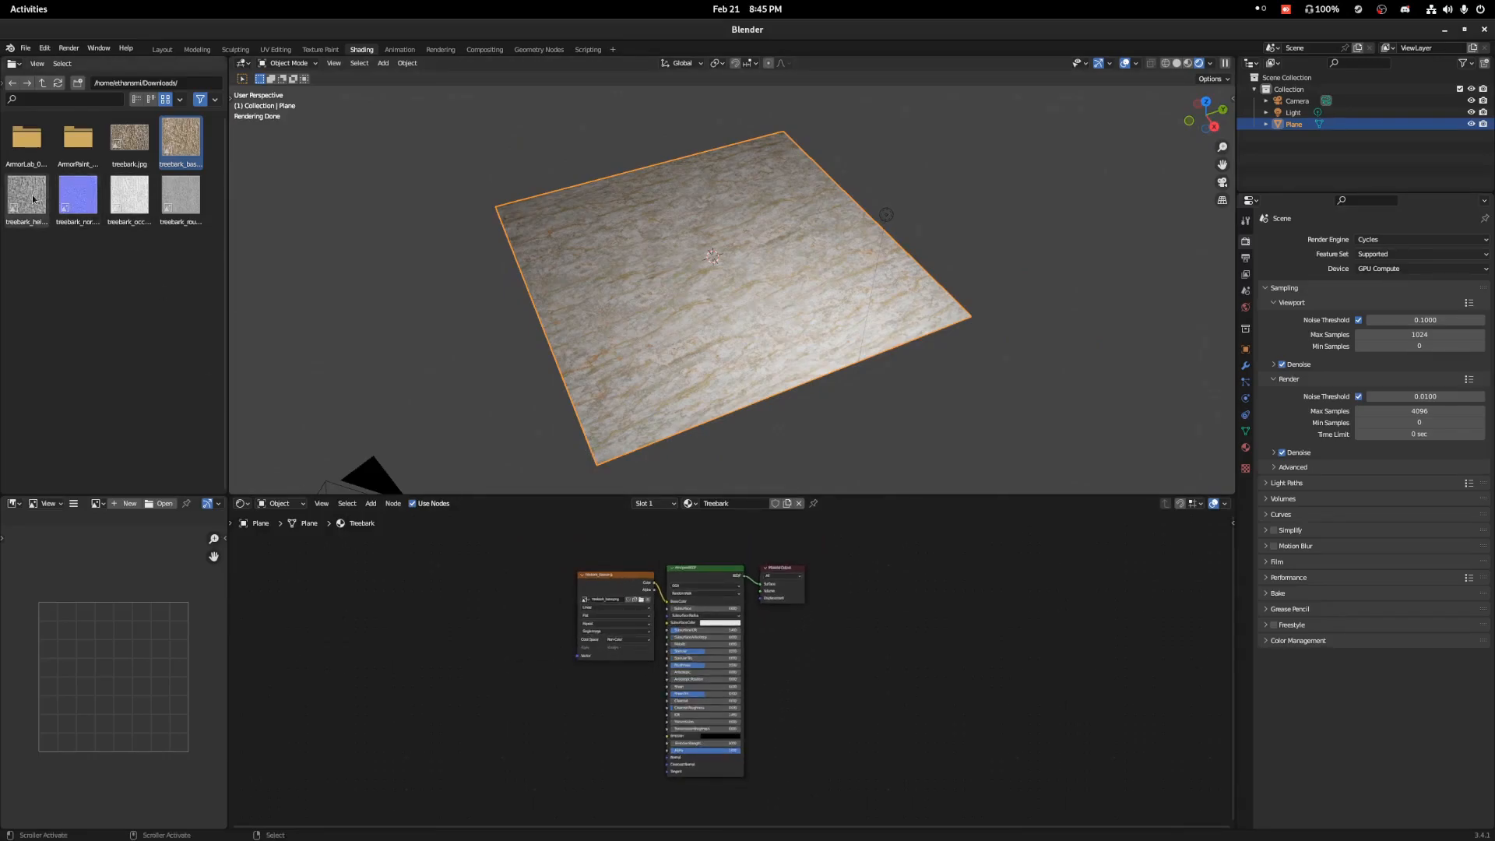
Add treebark_nor.png and treebark_rough.png as image texture nodes in the plane's material.
drag(78, 195, 592, 788)
drag(181, 196, 492, 714)
scroll(608, 614, up, 2)
Set the treebark_rough.png texture's color space to Non-Color and connect its Color to the Principled BSDF's Roughness.
middle_drag(585, 728, 596, 642)
click(506, 659)
click(530, 708)
drag(523, 645, 678, 589)
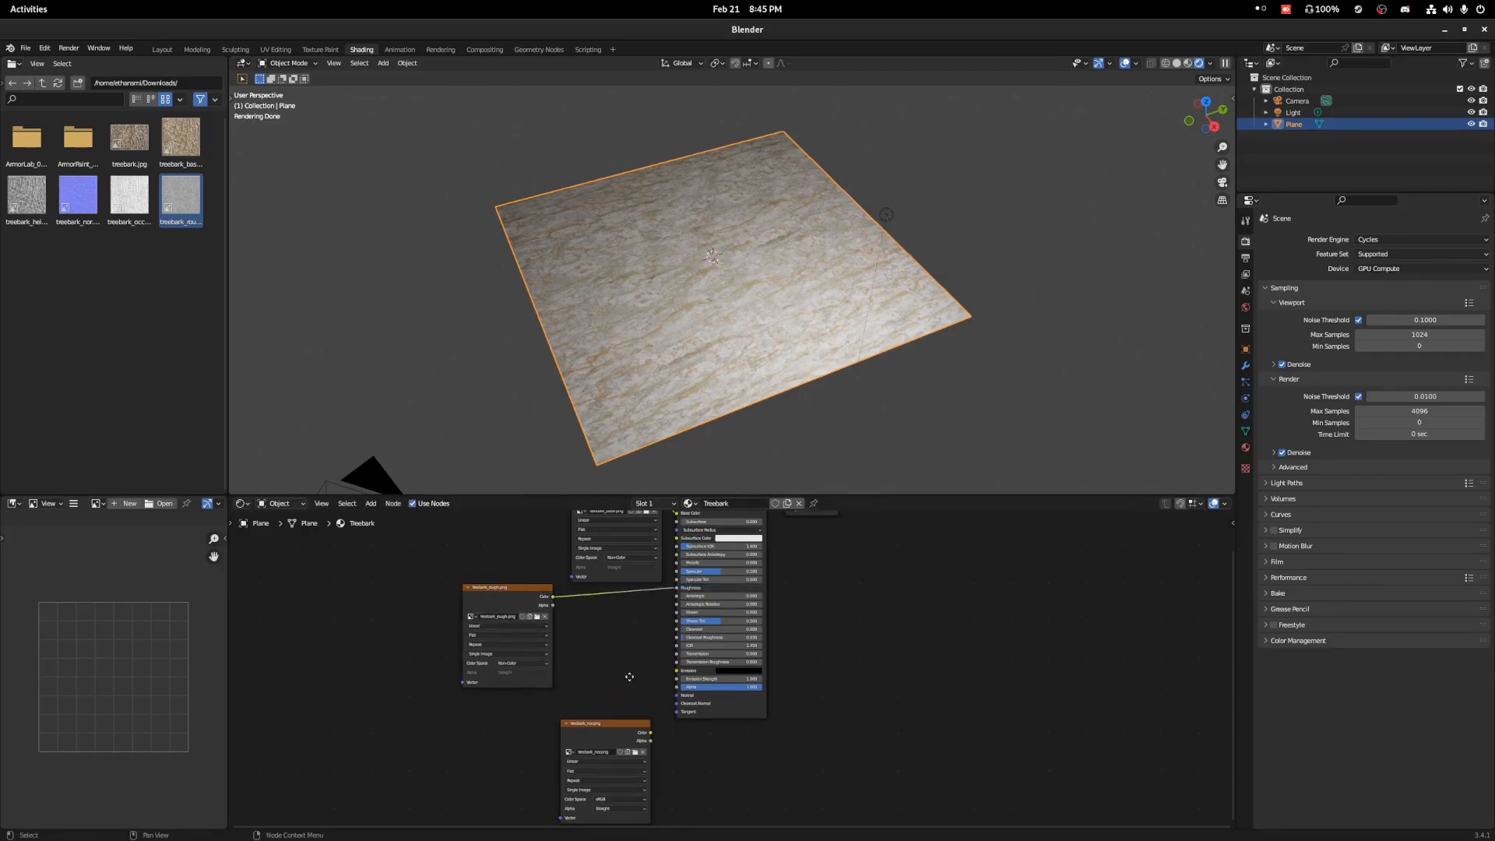
Move the treebark_nor.png node below the roughness texture and set its color space to Non-Color.
middle_drag(628, 680, 629, 664)
drag(614, 682, 462, 679)
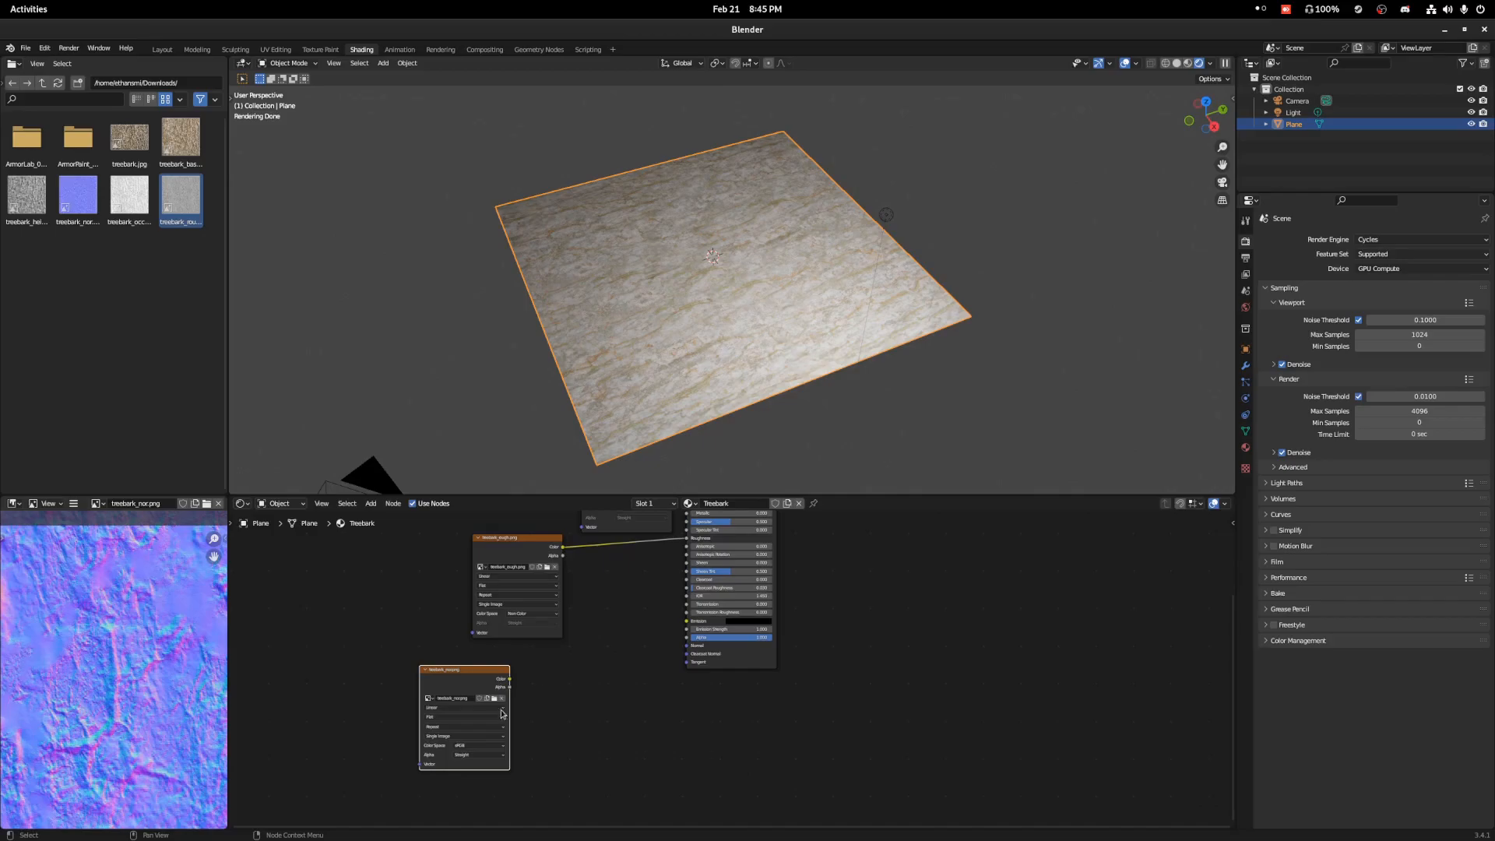
click(486, 746)
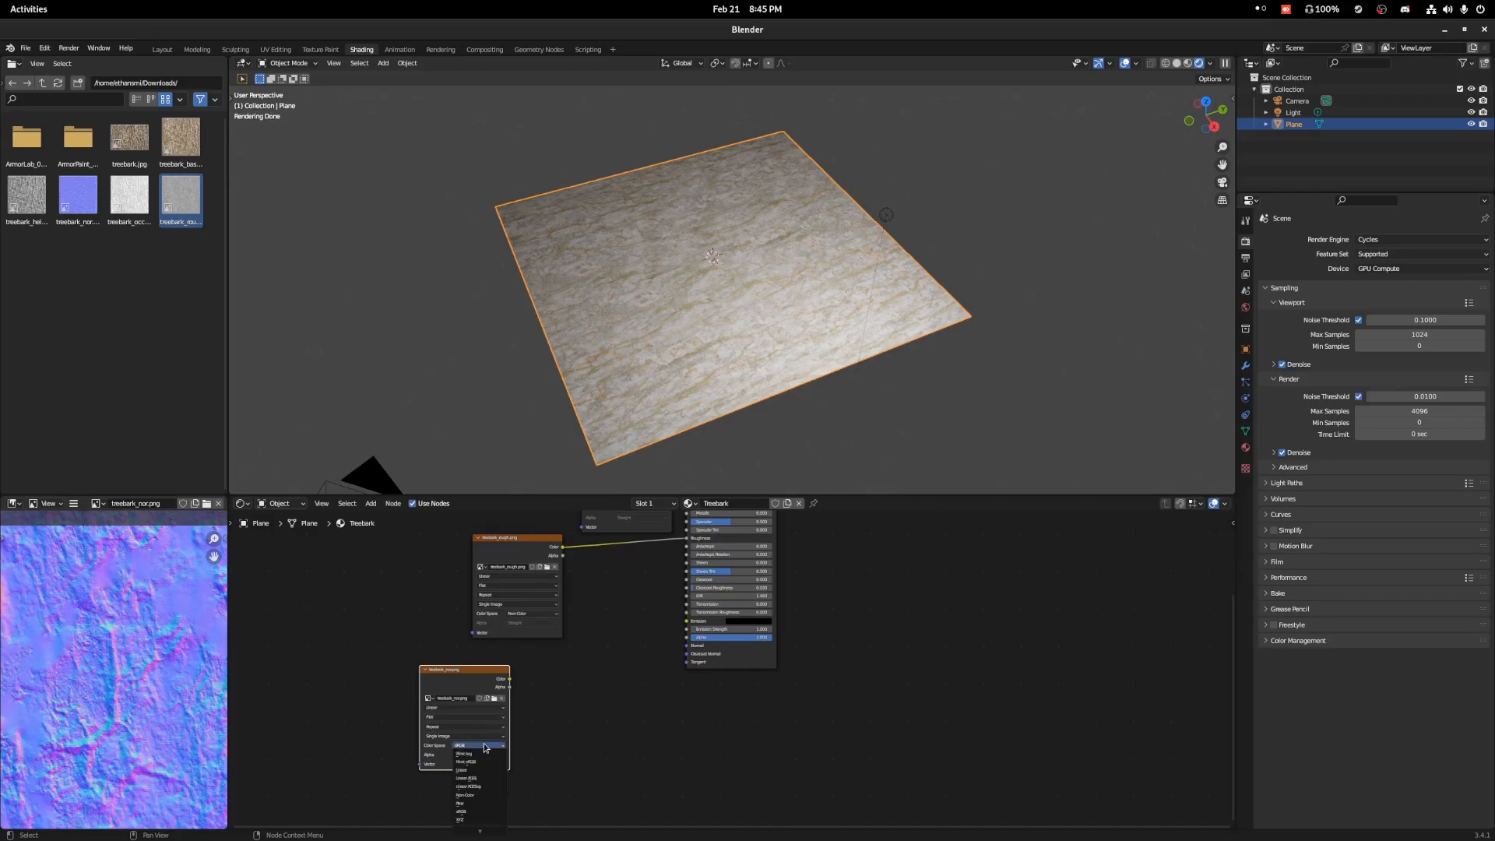
click(479, 795)
Add a Normal Map node and connect the treebark_nor.png Color through it to the Principled BSDF's Normal input.
key(shift+a)
click(614, 669)
text(nor)
click(640, 702)
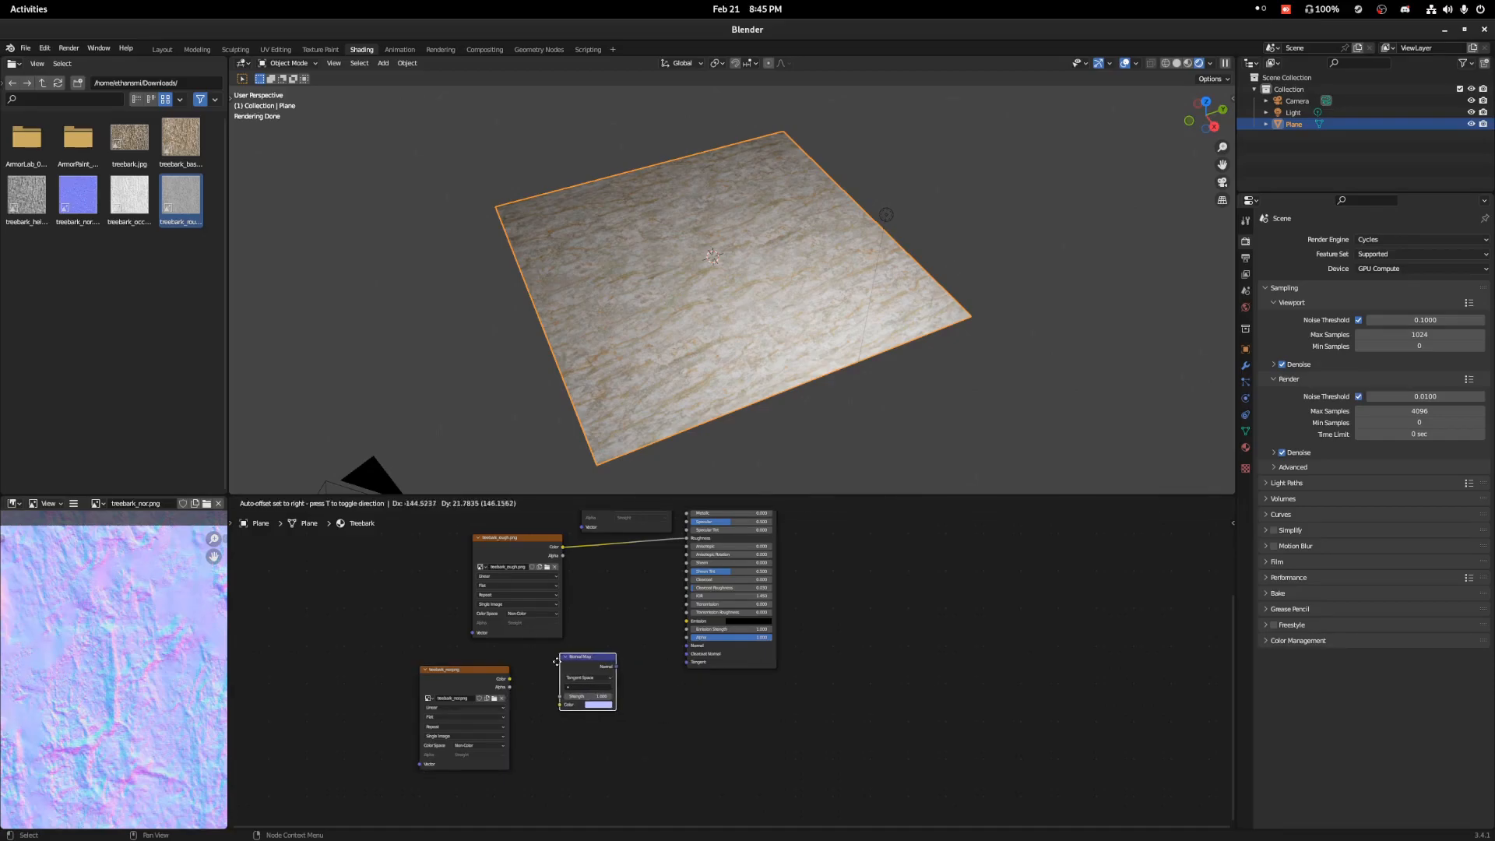
click(583, 676)
drag(511, 680, 687, 646)
middle_drag(825, 576, 798, 560)
mouse_move(732, 280)
middle_down()
mouse_move(694, 244)
mouse_move(729, 220)
mouse_move(724, 285)
middle_up()
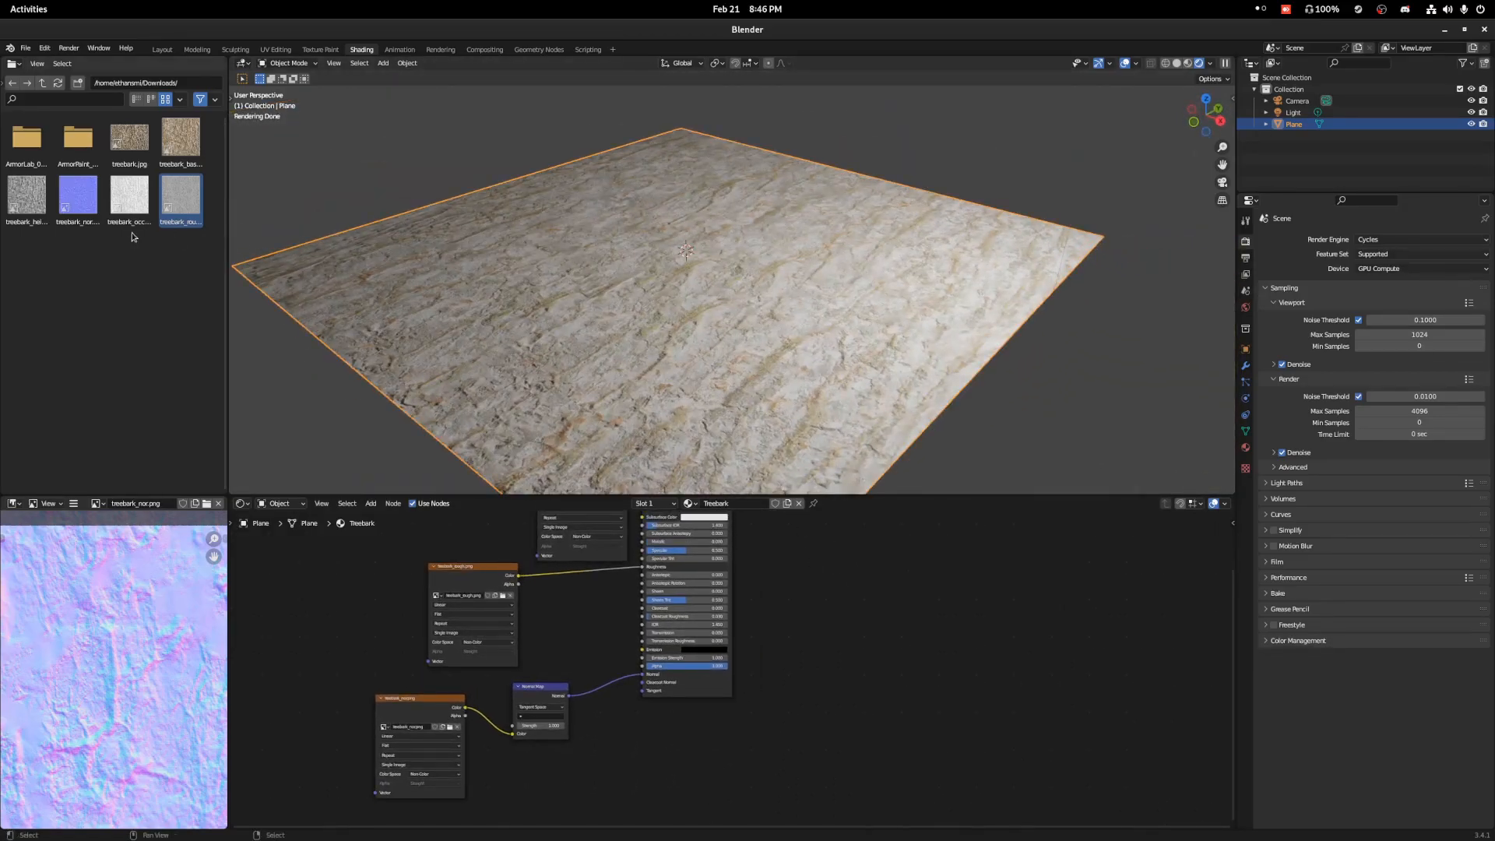
Add treebark_height.png as an image texture beside the Principled BSDF and shift the Material Output node away to make room.
drag(27, 195, 817, 537)
middle_drag(962, 609, 872, 685)
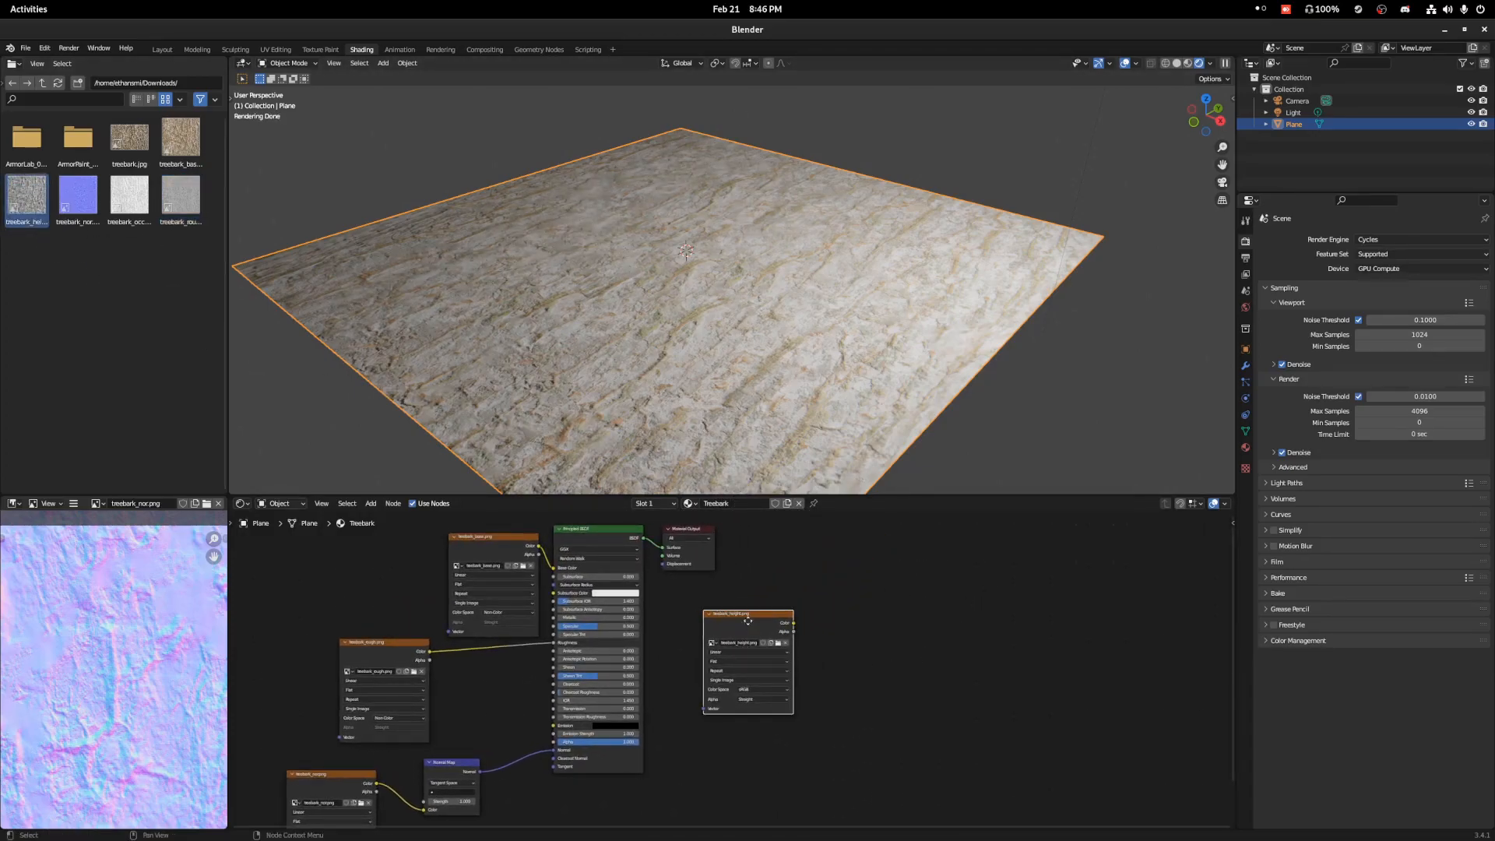
drag(749, 619, 697, 594)
drag(686, 529, 883, 529)
Add a Displacement node between the treebark_height.png texture and the Material Output node.
key(shift+a)
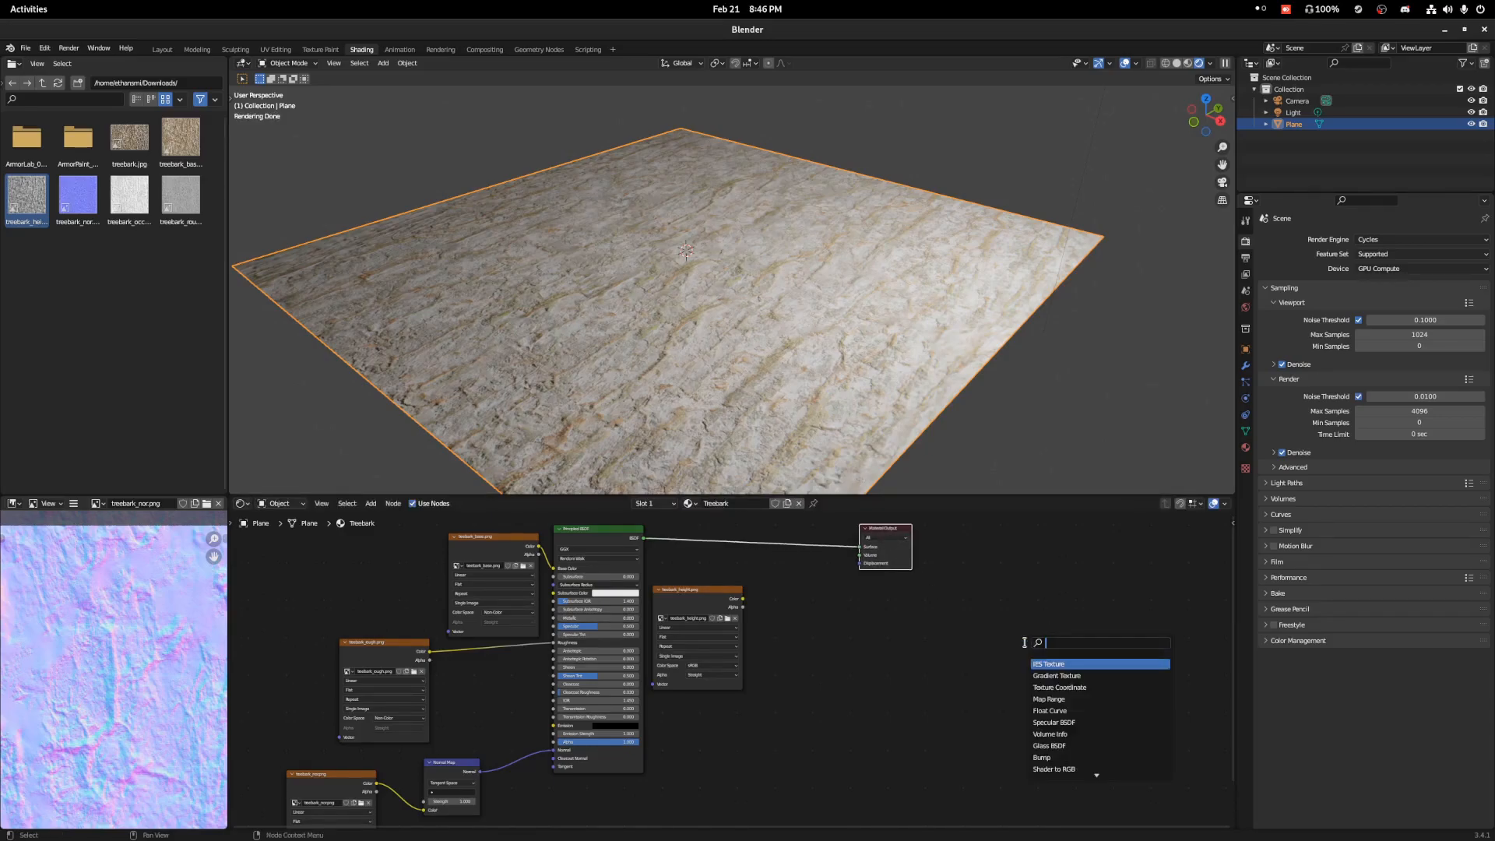
text(disp)
key(Return)
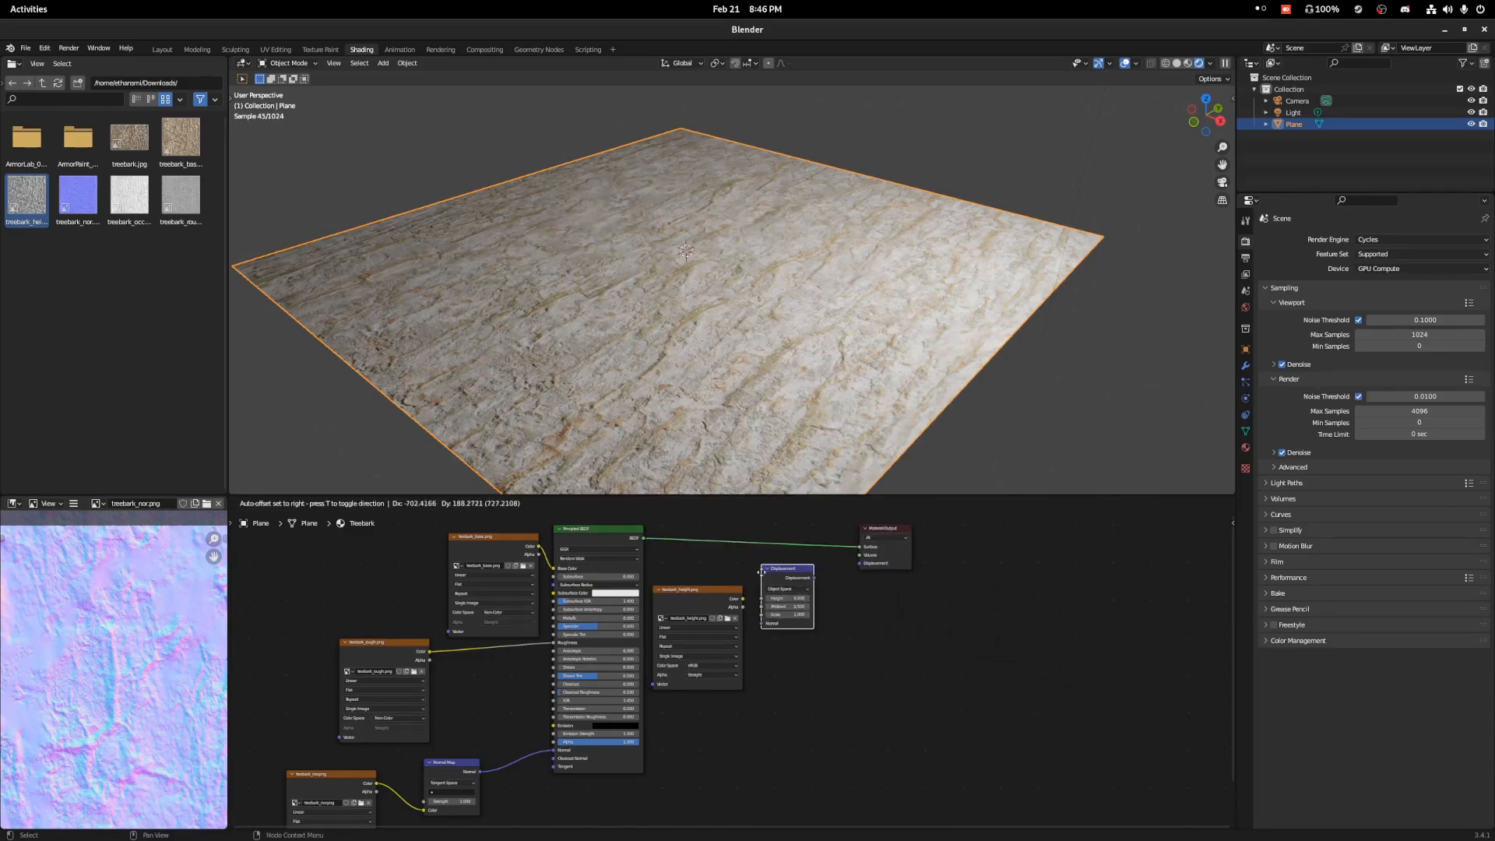
click(761, 572)
Set the height texture to Non-Color and connect its Color through the Displacement node's Height to the Material Output's Displacement.
click(712, 669)
click(710, 716)
drag(742, 602, 863, 564)
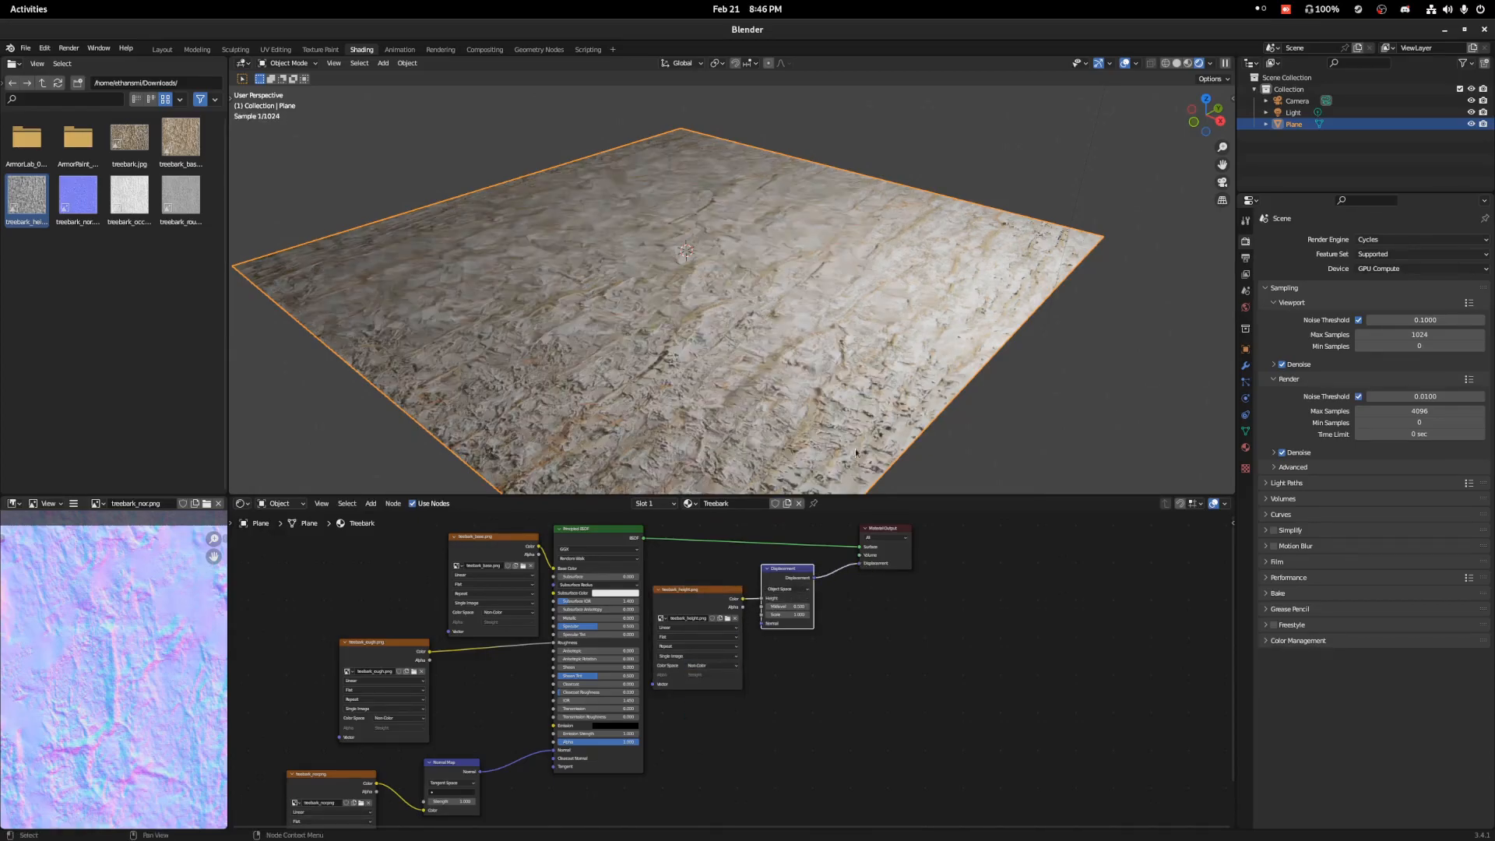
middle_drag(879, 317, 813, 341)
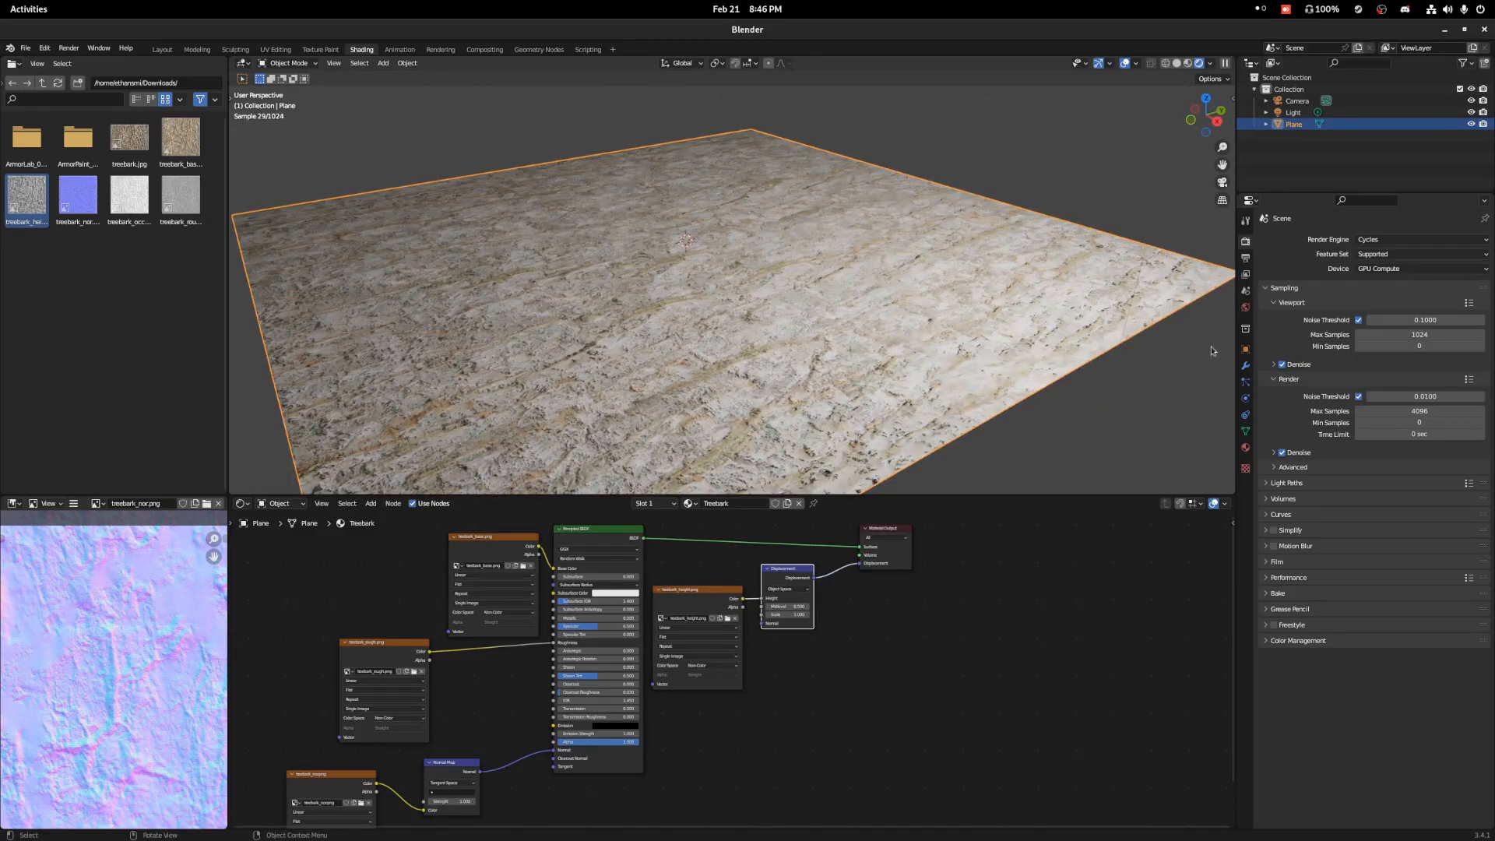
Set the Treebark material's surface displacement method to Displacement and Bump.
click(1247, 446)
scroll(1300, 551, down, 5)
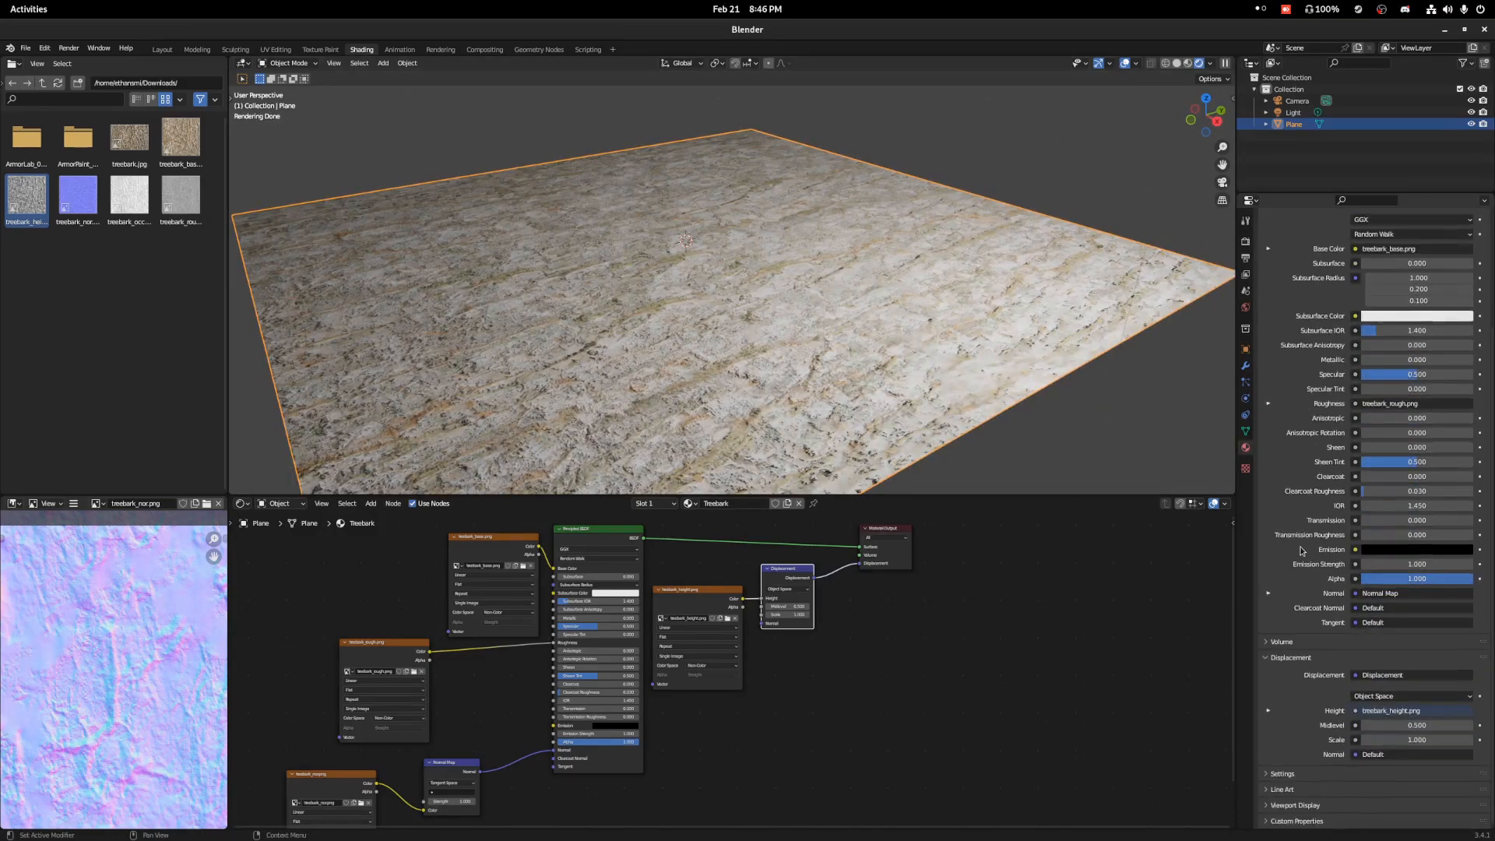
click(1321, 775)
scroll(1288, 751, down, 5)
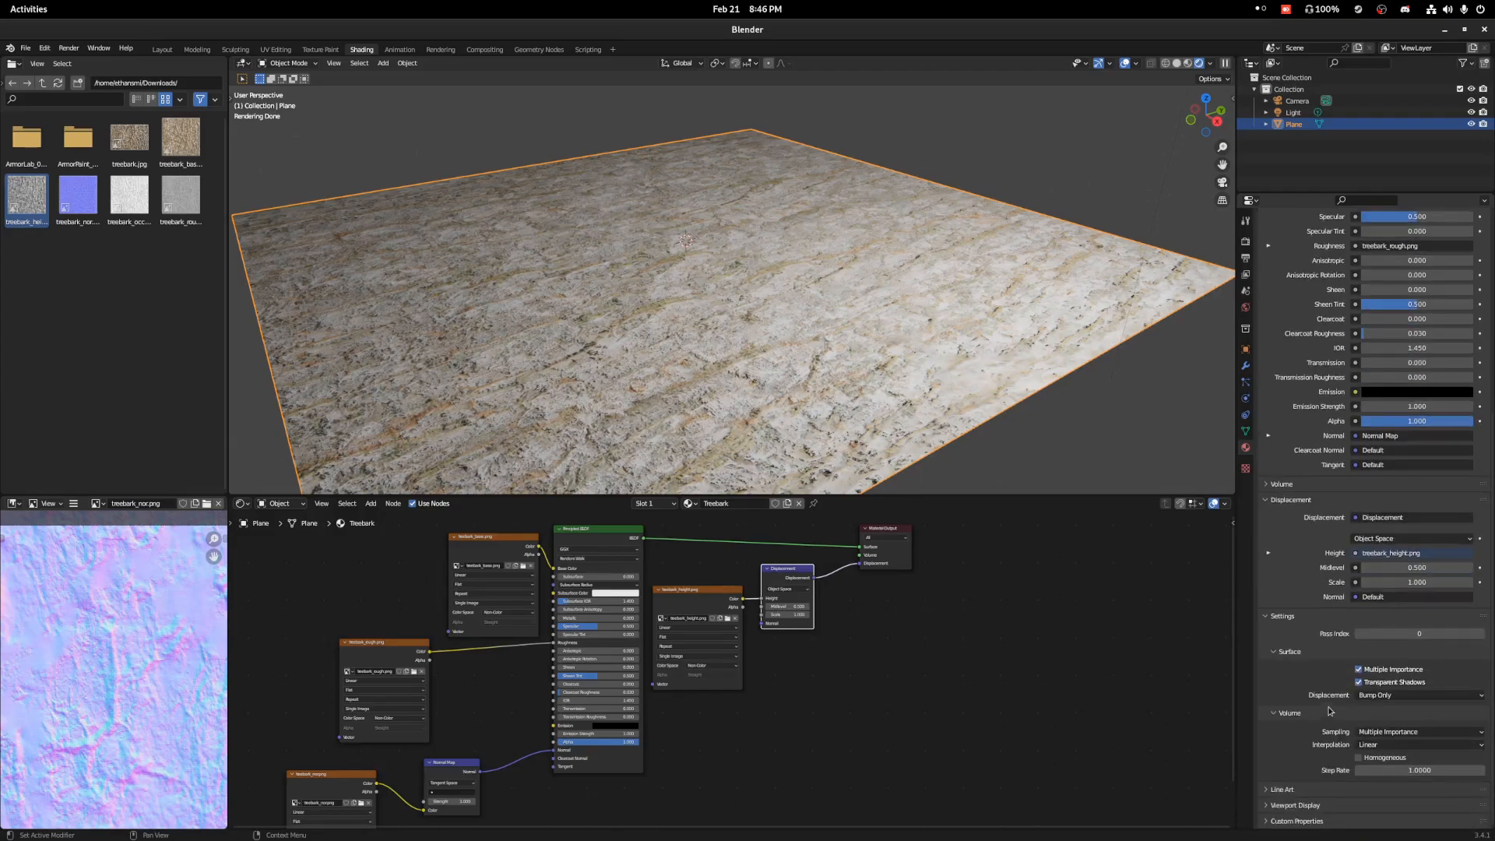
click(1390, 697)
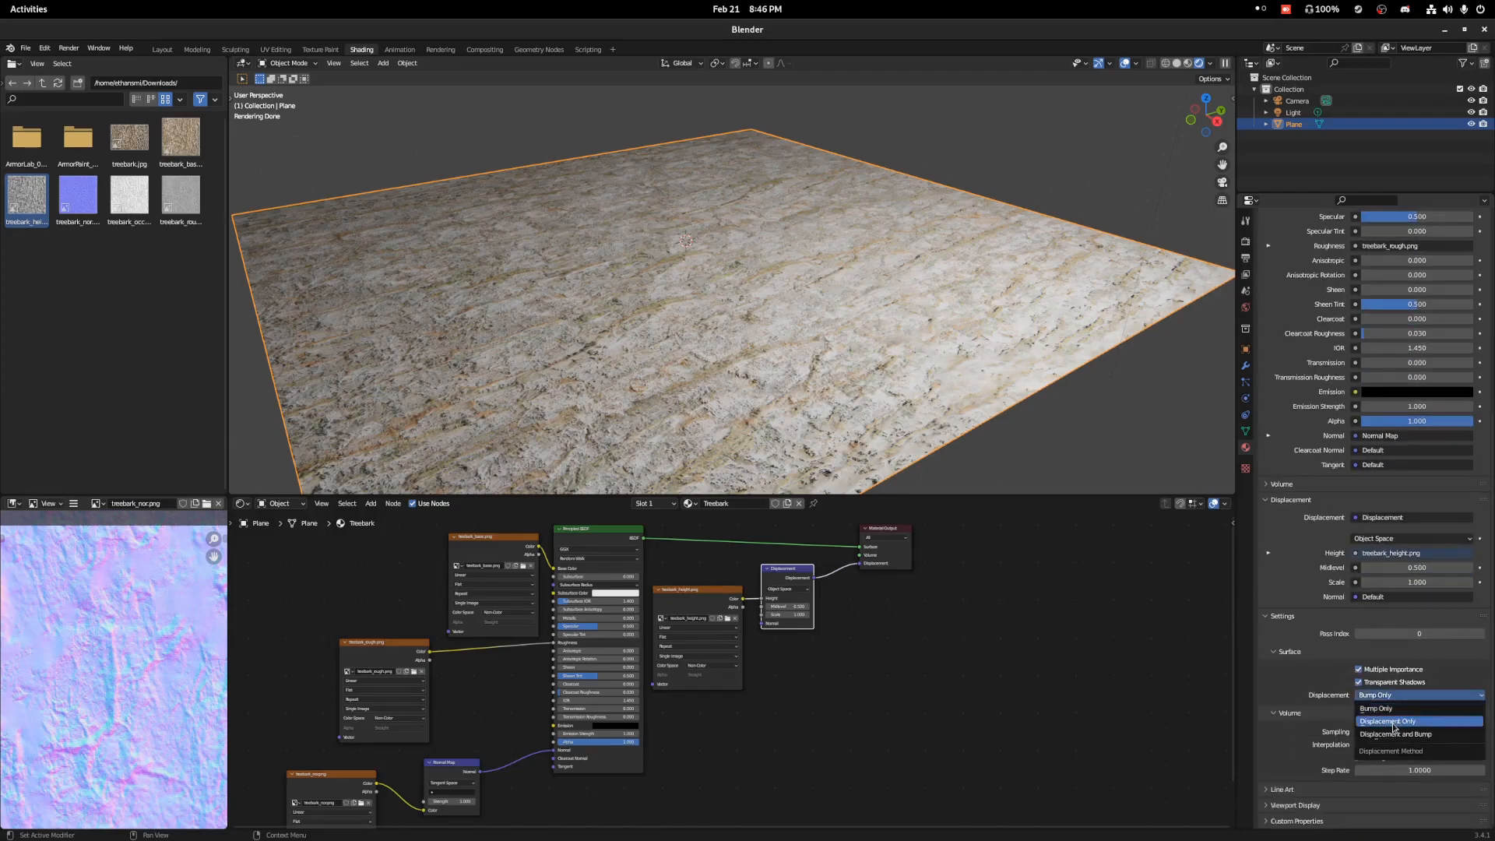
click(1382, 740)
middle_drag(895, 420, 844, 372)
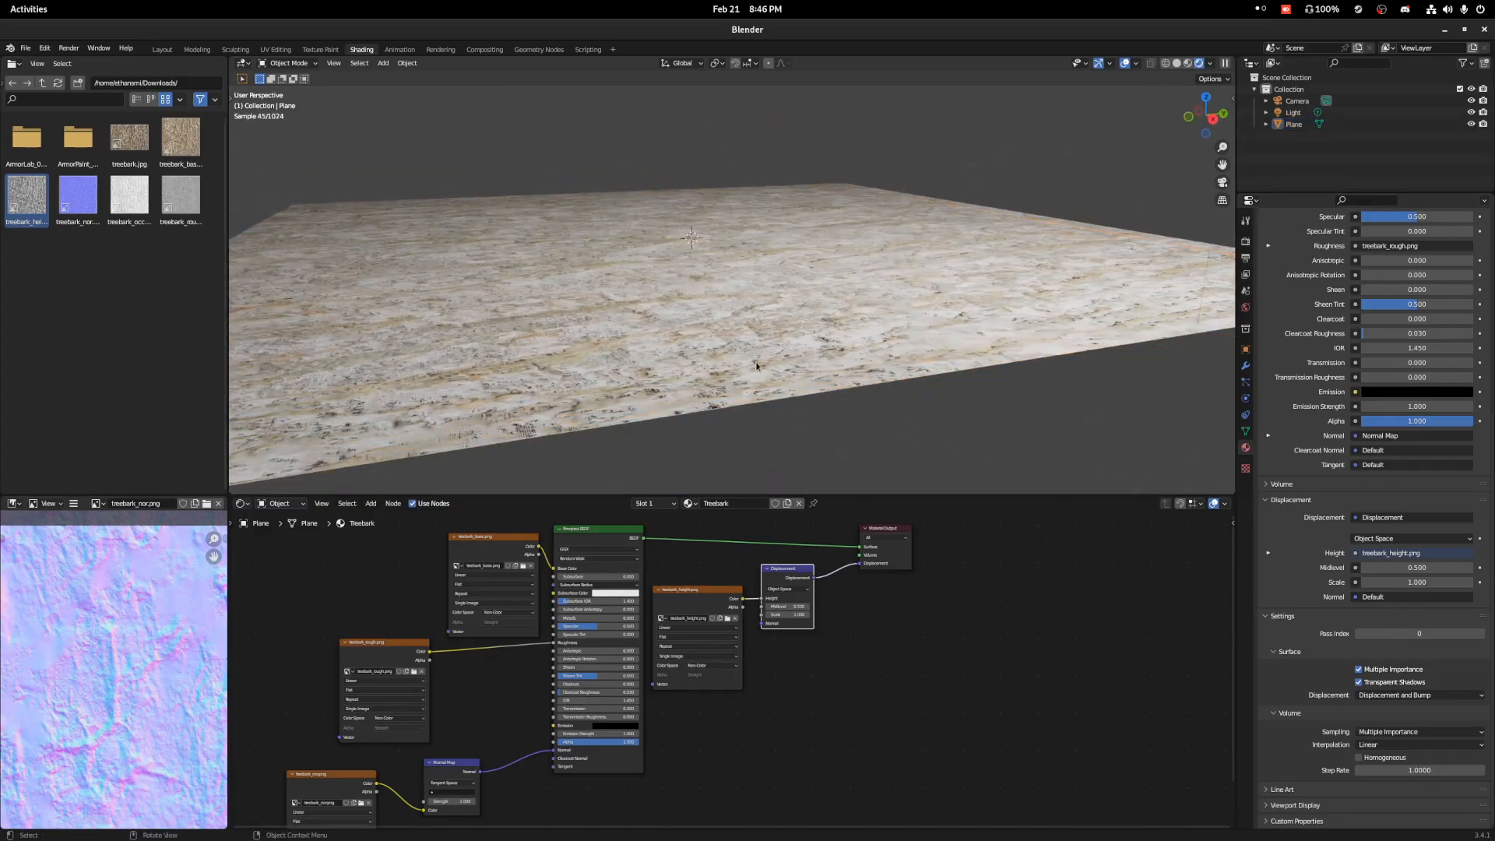
Apply the plane's scale and inspect the displaced bark surface up close.
right_click(763, 292)
key(Escape)
key(ctrl+a)
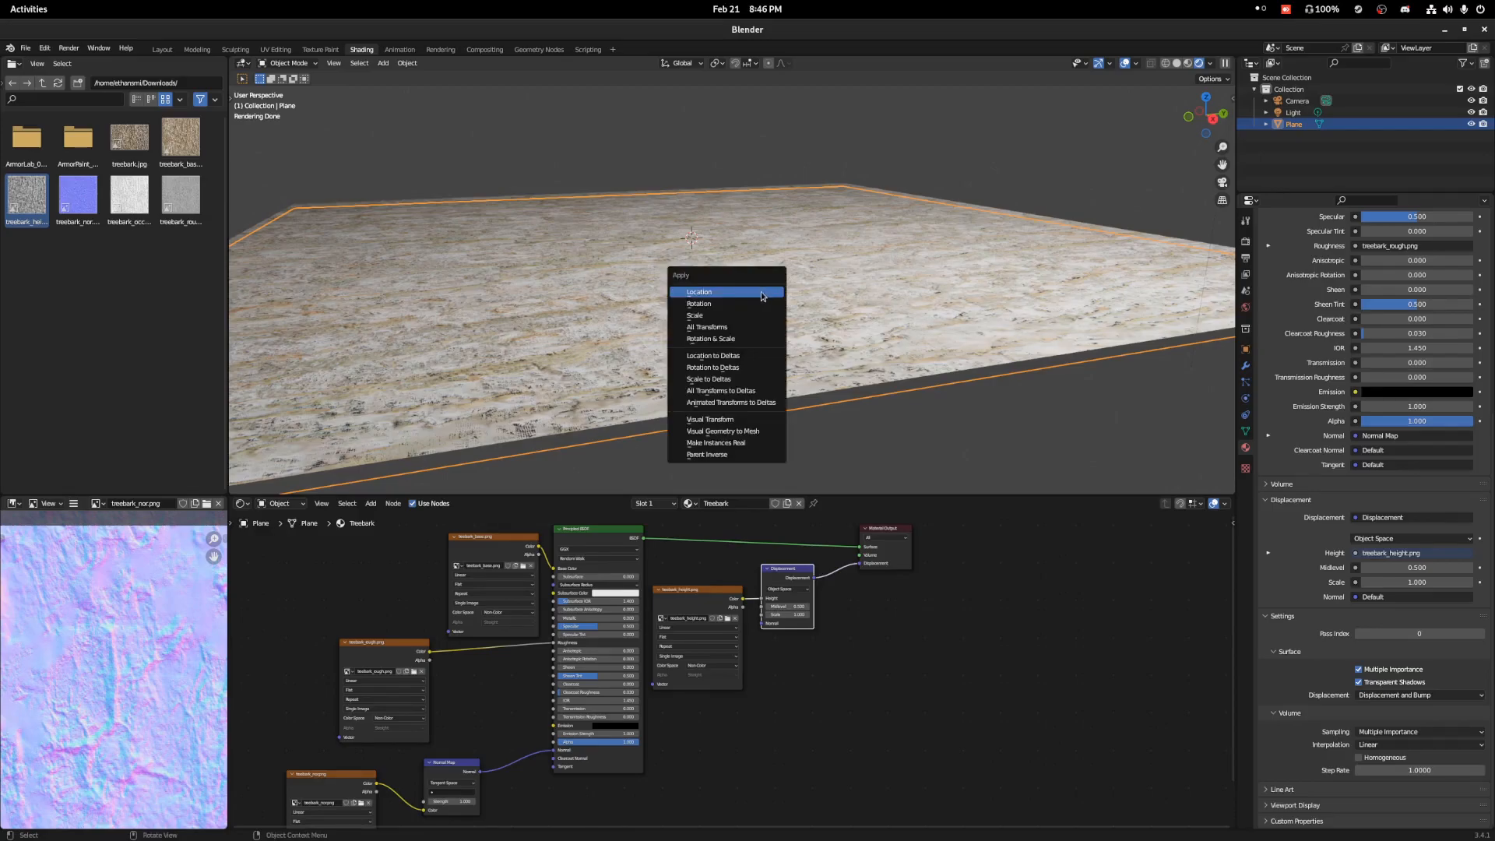
click(756, 317)
middle_drag(751, 322, 779, 405)
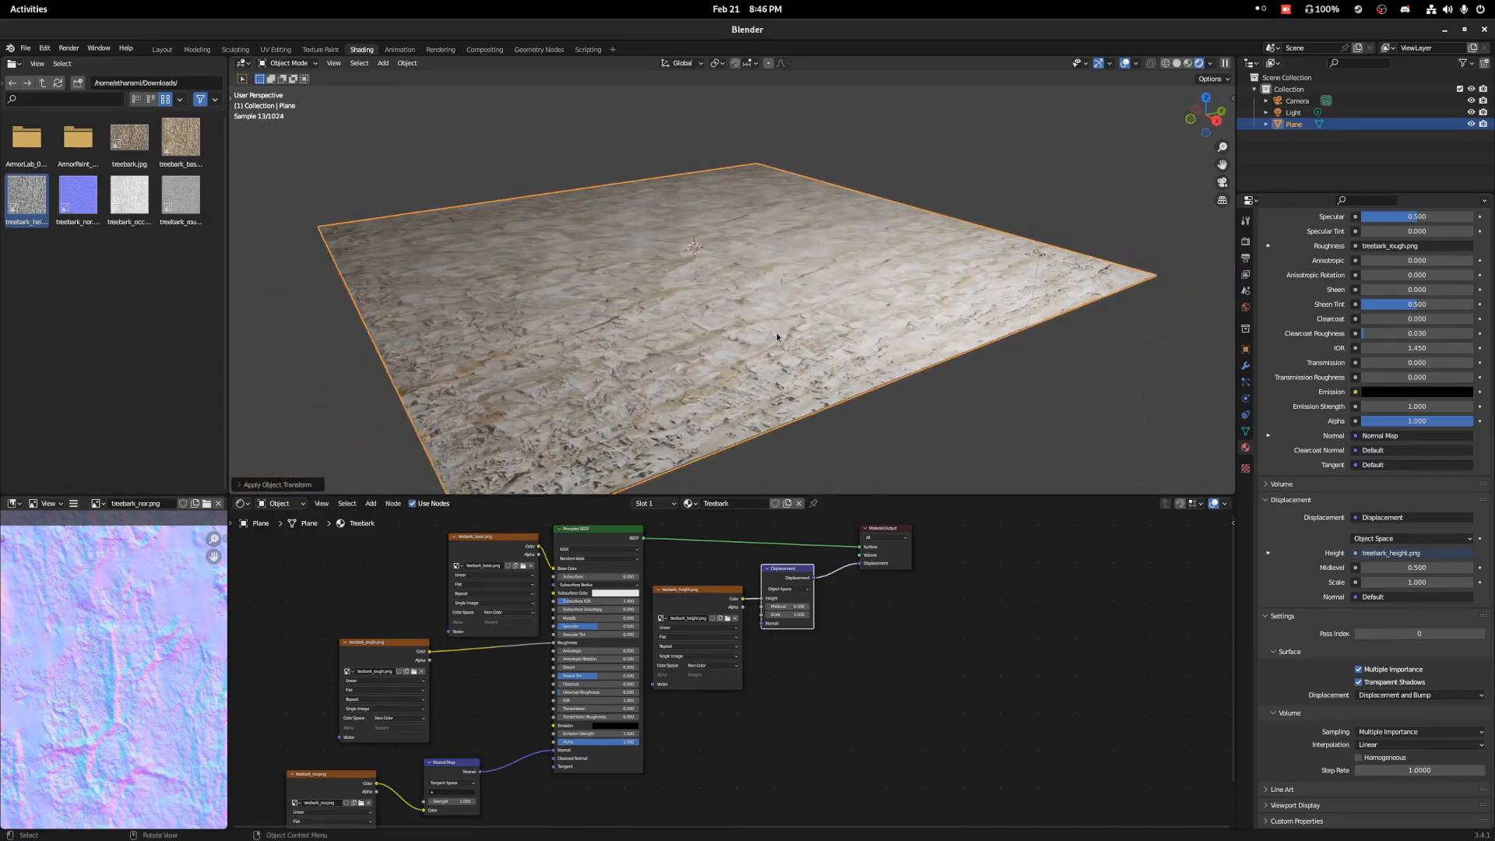
scroll(695, 386, up, 5)
middle_drag(693, 383, 770, 398)
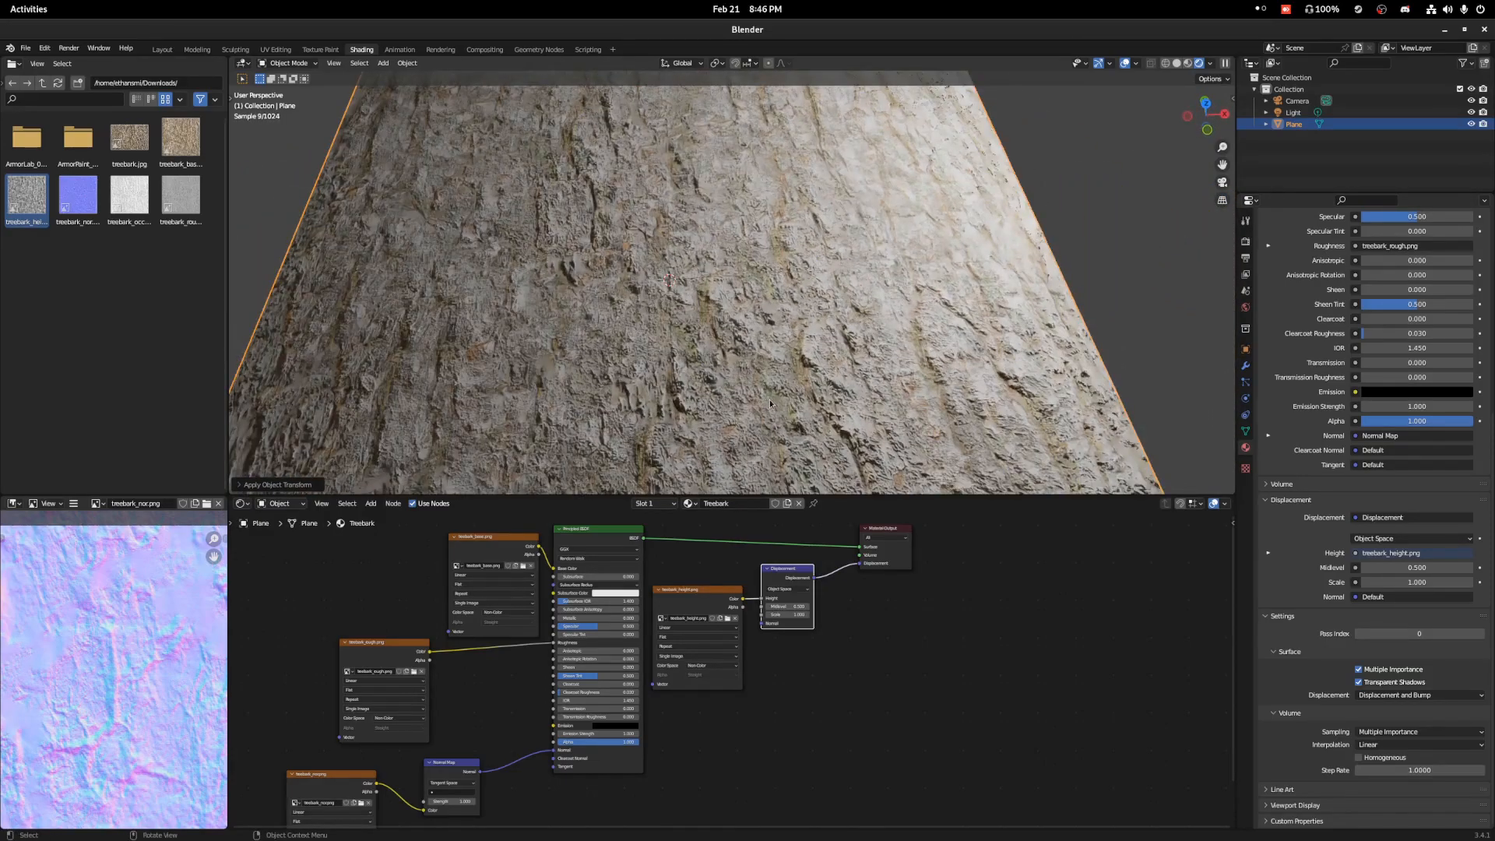
scroll(769, 399, up, 5)
scroll(761, 391, down, 6)
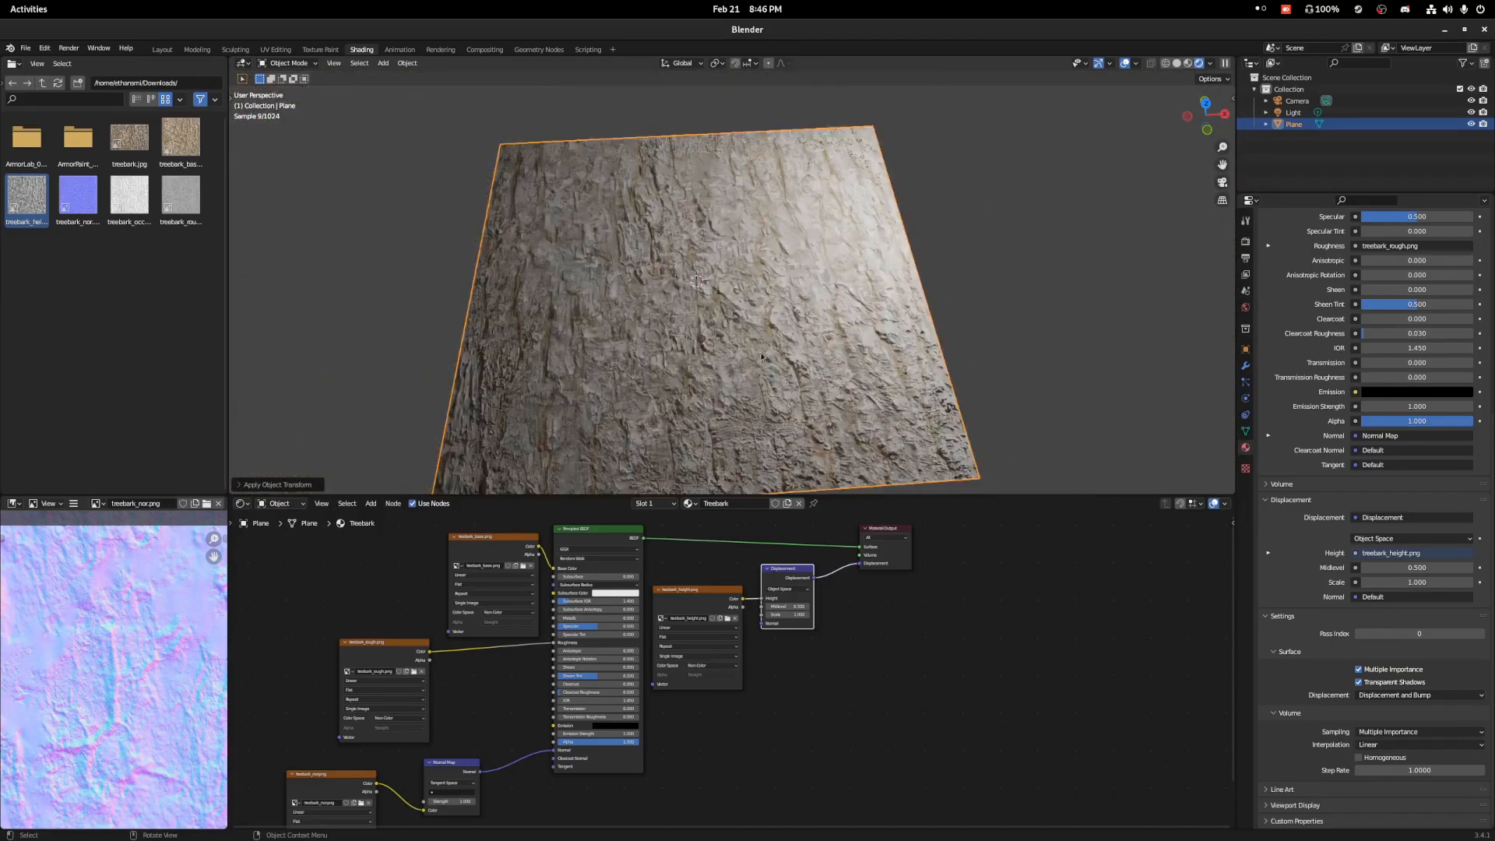
middle_drag(724, 312, 704, 274)
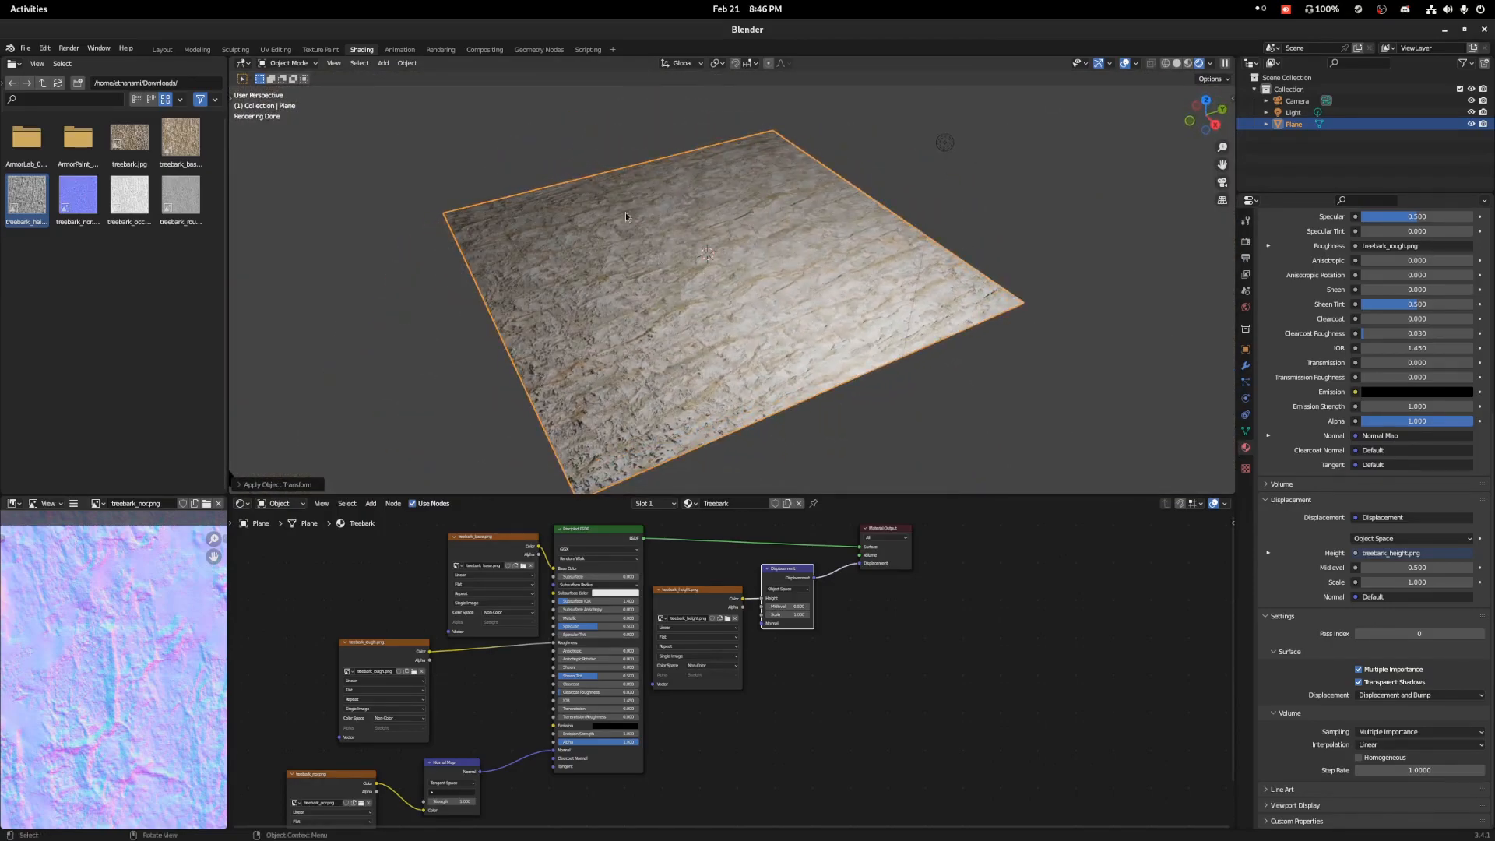
Switch to the Layout workspace and show its viewport in Rendered shading.
click(162, 49)
scroll(656, 431, down, 3)
key(z)
click(635, 314)
scroll(670, 410, up, 4)
scroll(717, 413, down, 2)
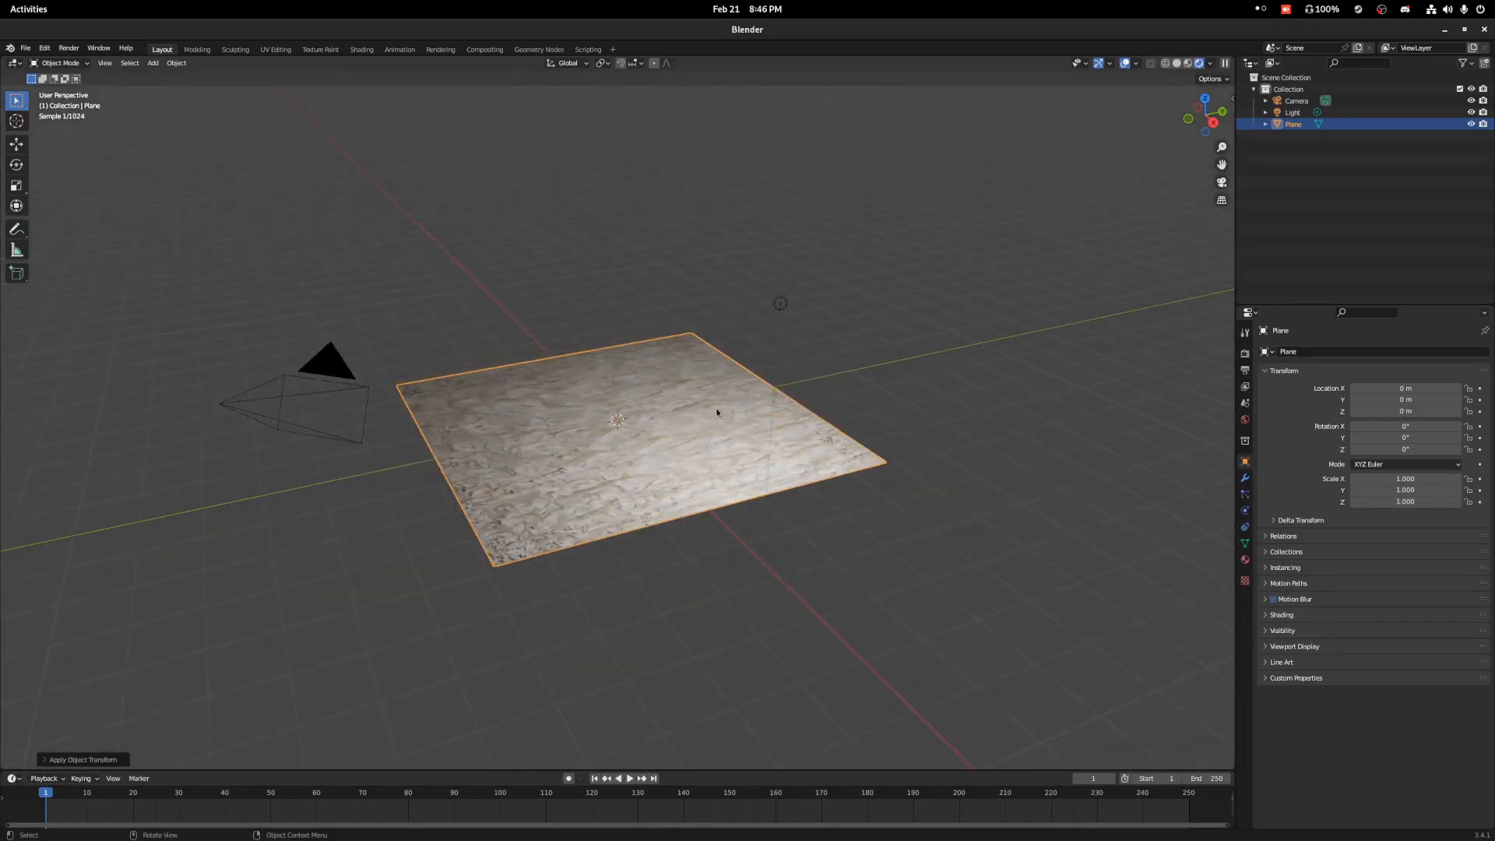
Add a cylinder mesh and raise it along Z to about 3.88 m above the plane.
key(shift+a)
mouse_move(670, 401)
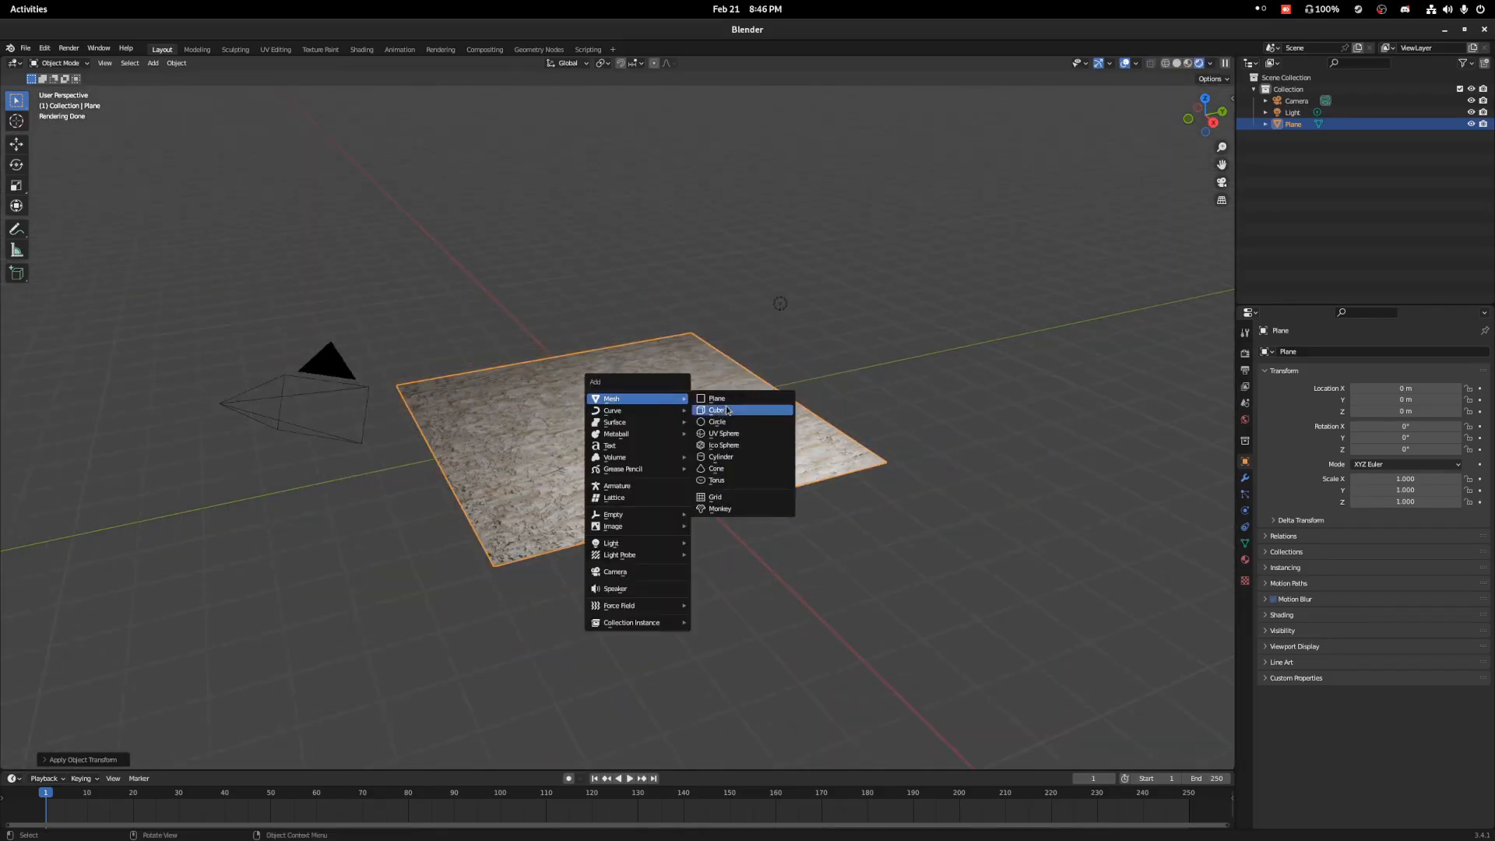
click(721, 456)
scroll(726, 457, down, 2)
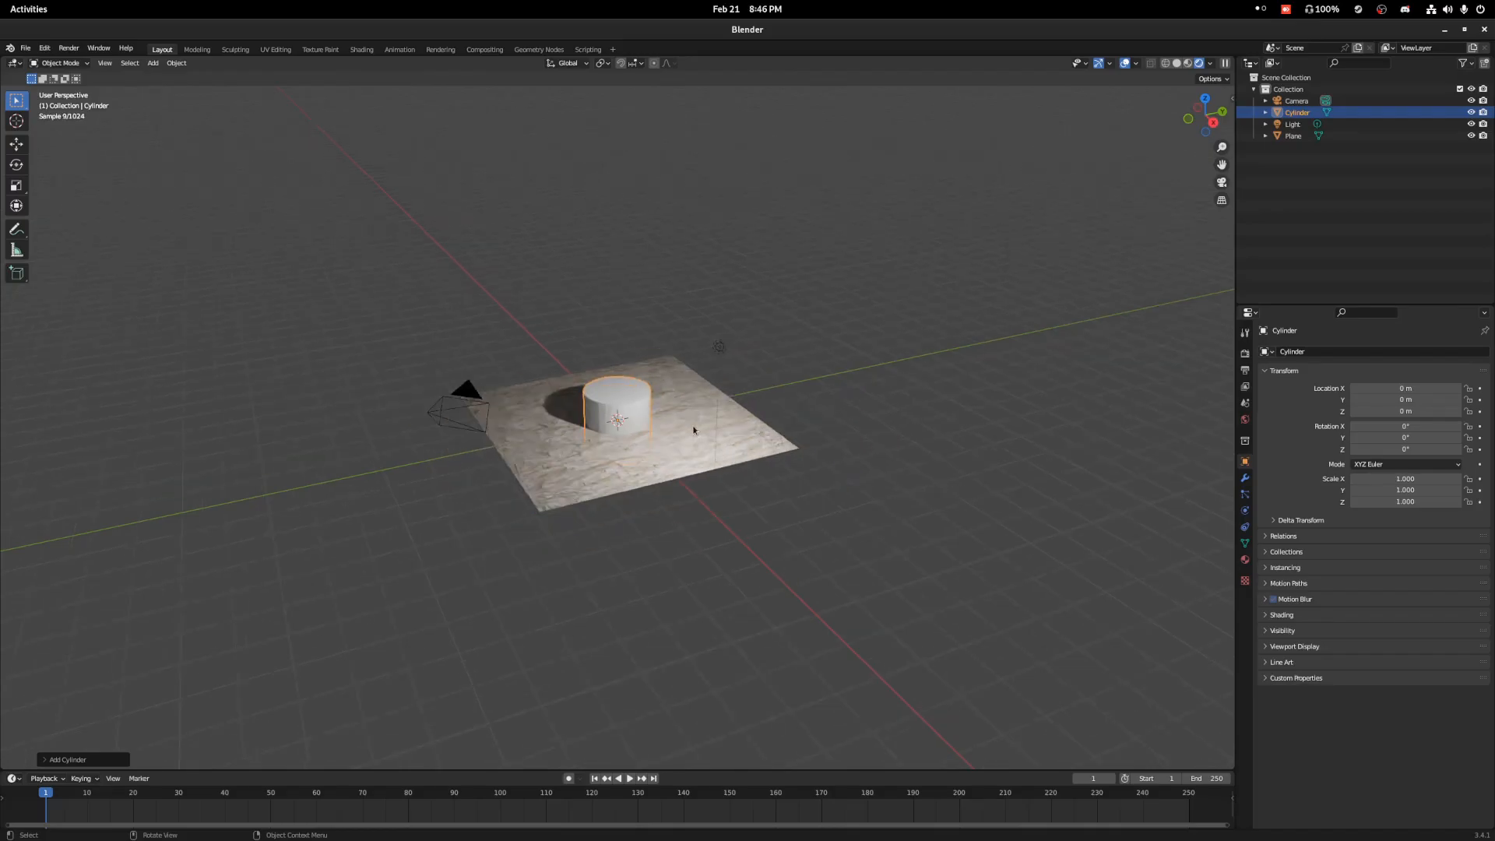
key(g)
key(z)
click(690, 303)
Shade the cylinder auto smooth and stretch it along Z by a factor of about 3.36.
right_click(613, 303)
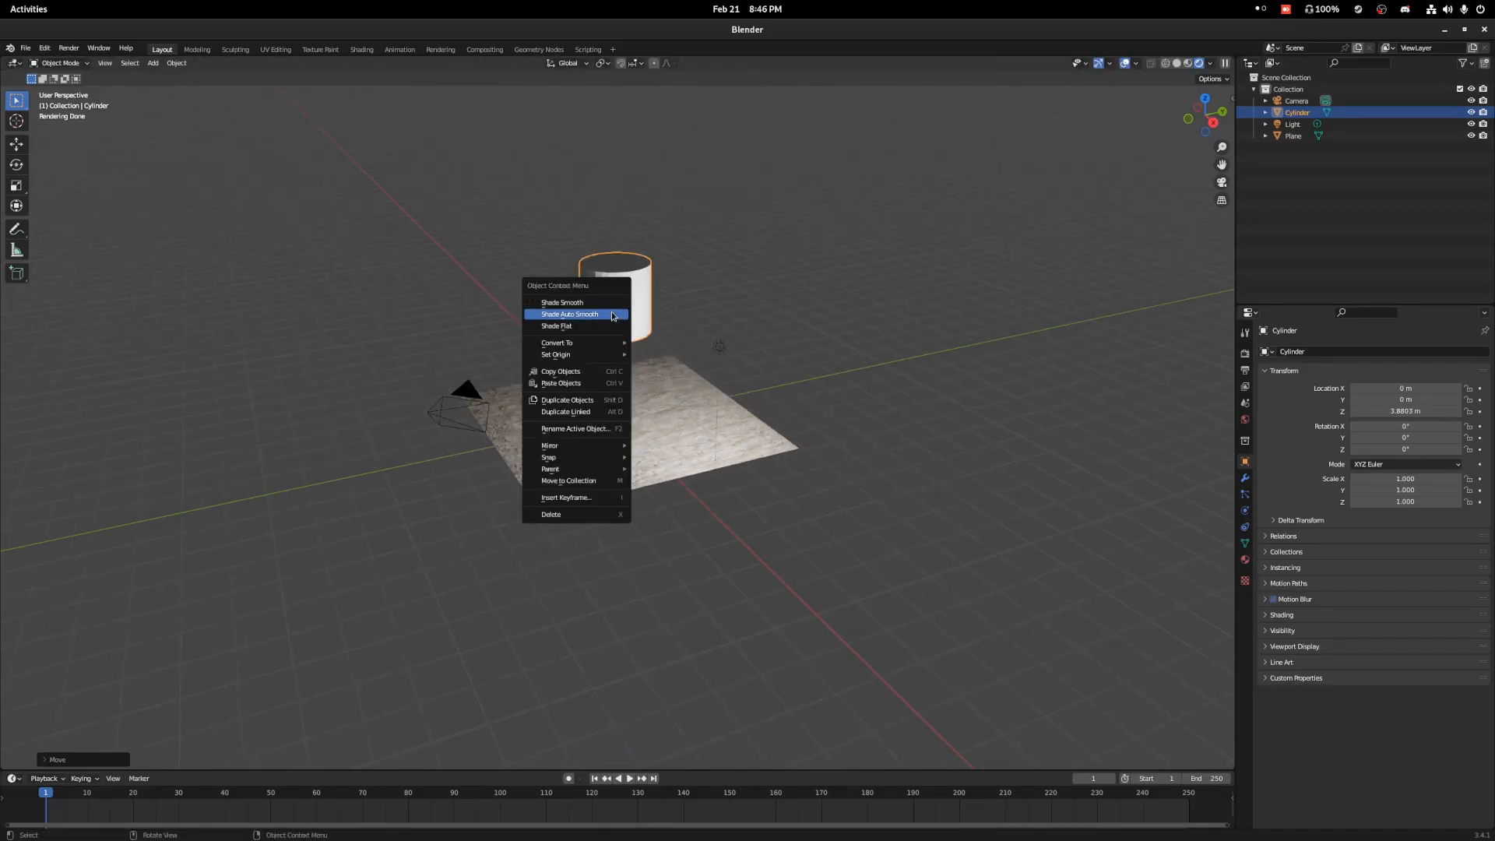
click(613, 314)
scroll(692, 282, down, 2)
key(s)
key(z)
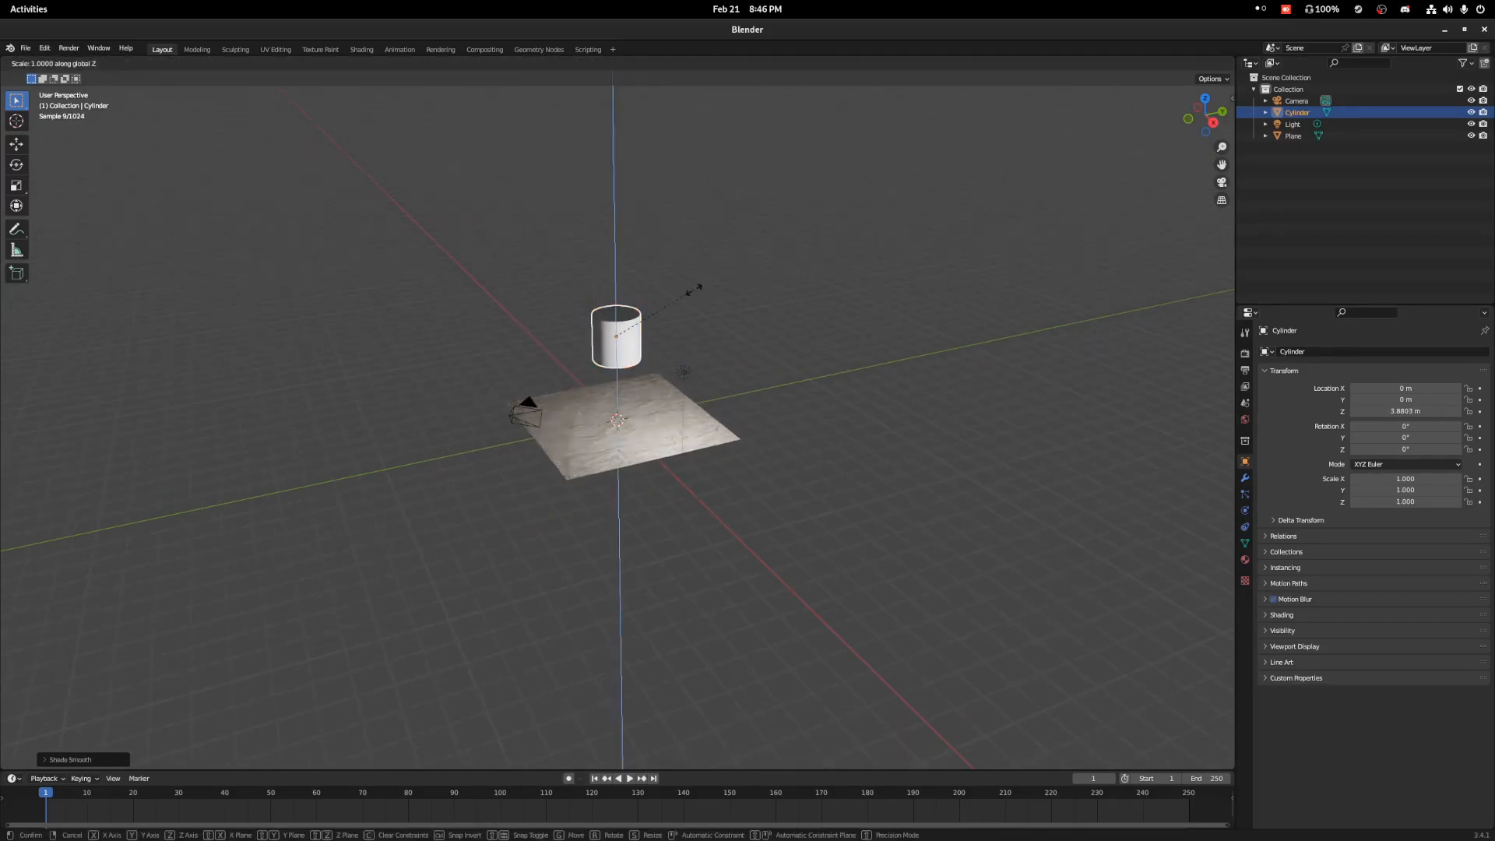
click(668, 705)
scroll(722, 592, up, 3)
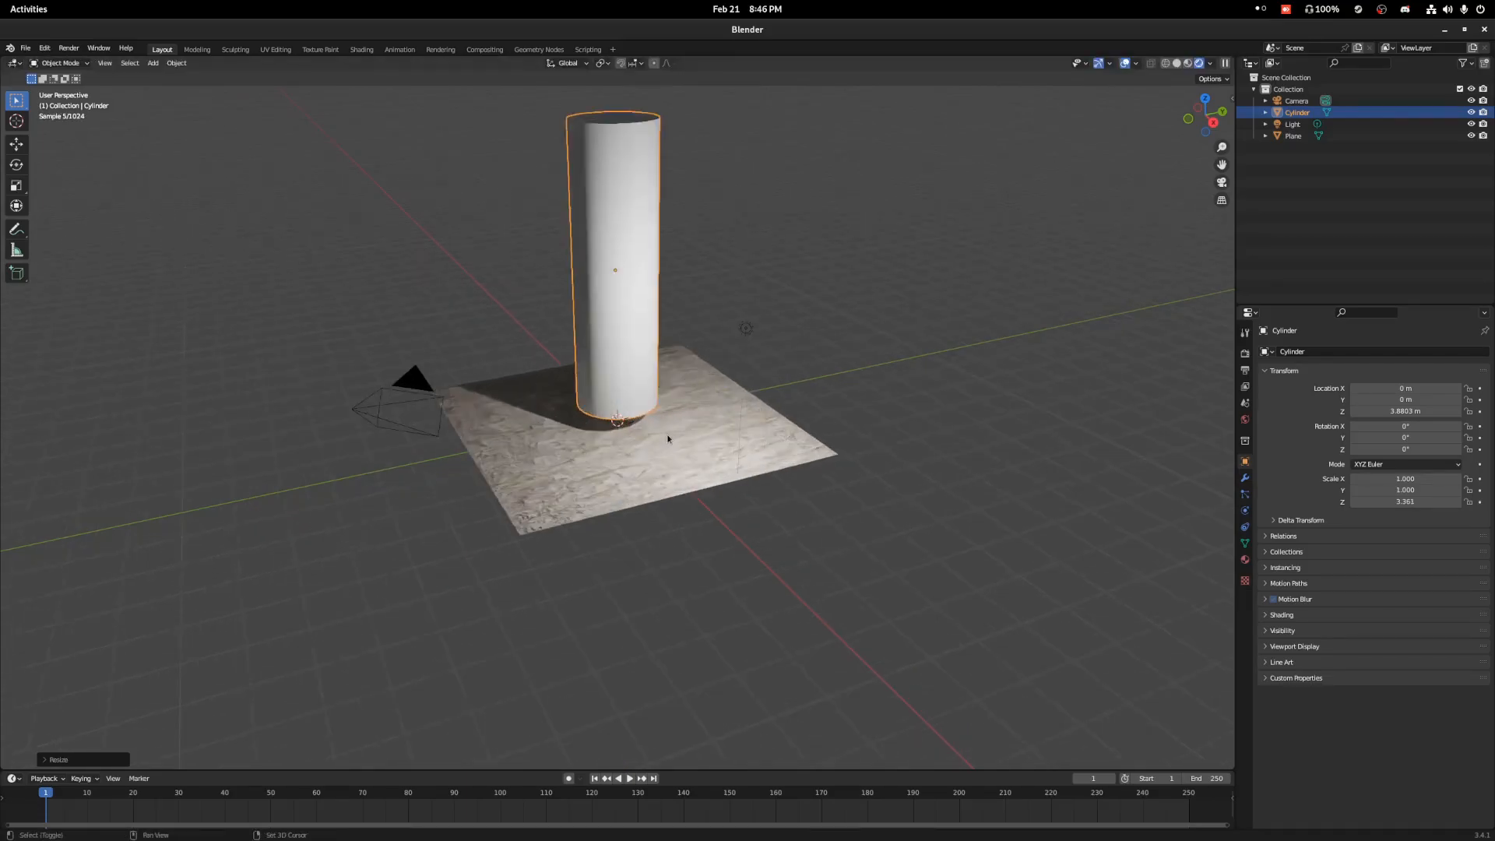
Apply the cylinder's scale.
right_click(722, 492)
key(Escape)
key(ctrl+a)
click(725, 481)
right_click(701, 421)
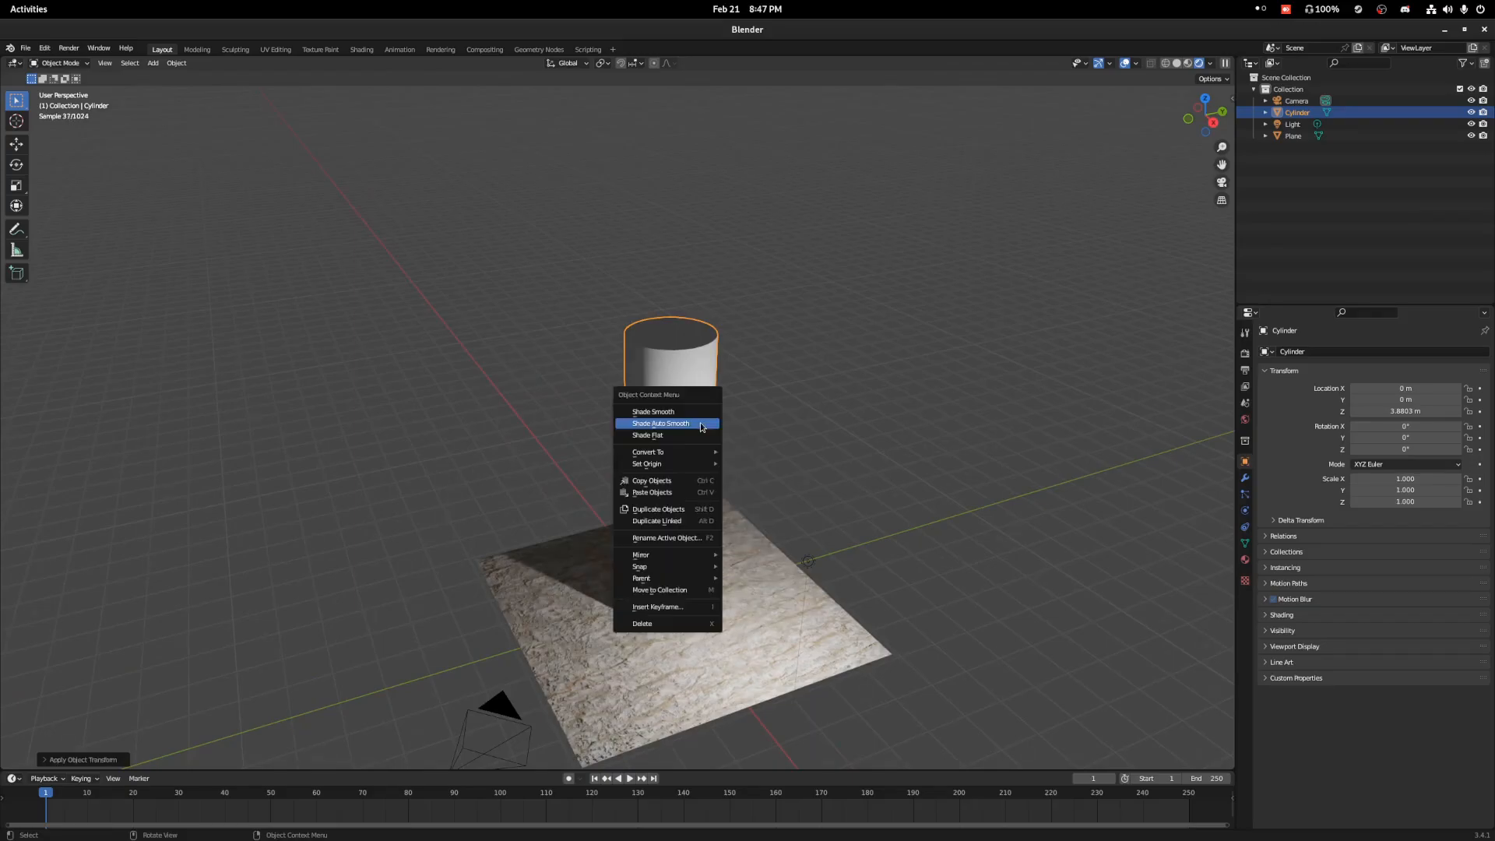
Assign the existing Treebark material to the cylinder.
click(1245, 559)
click(1265, 401)
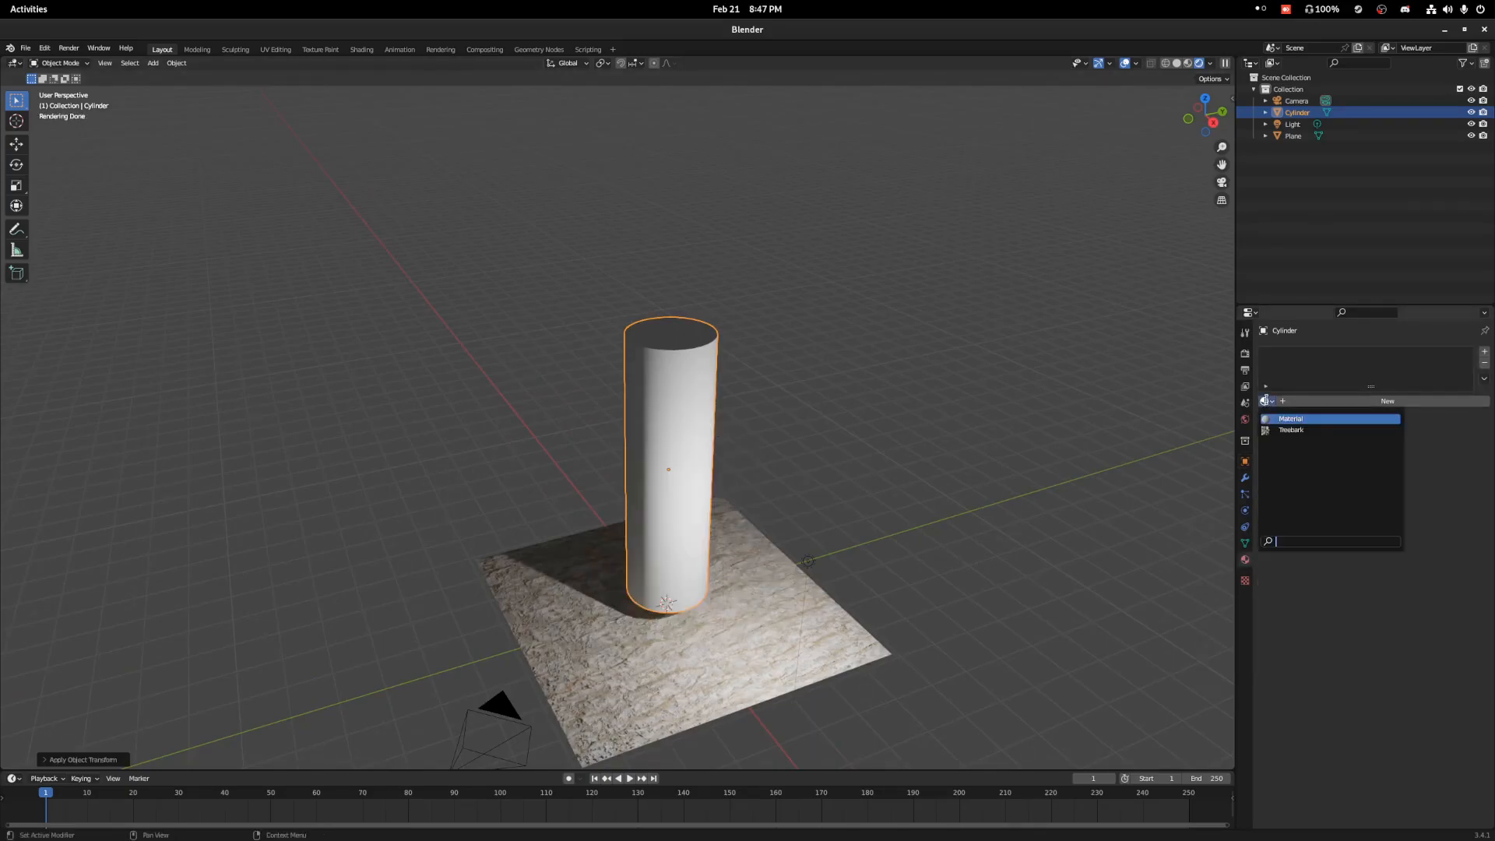
click(1291, 430)
Examine how the bark texture and displacement look on the cylinder from several sides.
scroll(792, 502, up, 5)
middle_drag(771, 483, 764, 470)
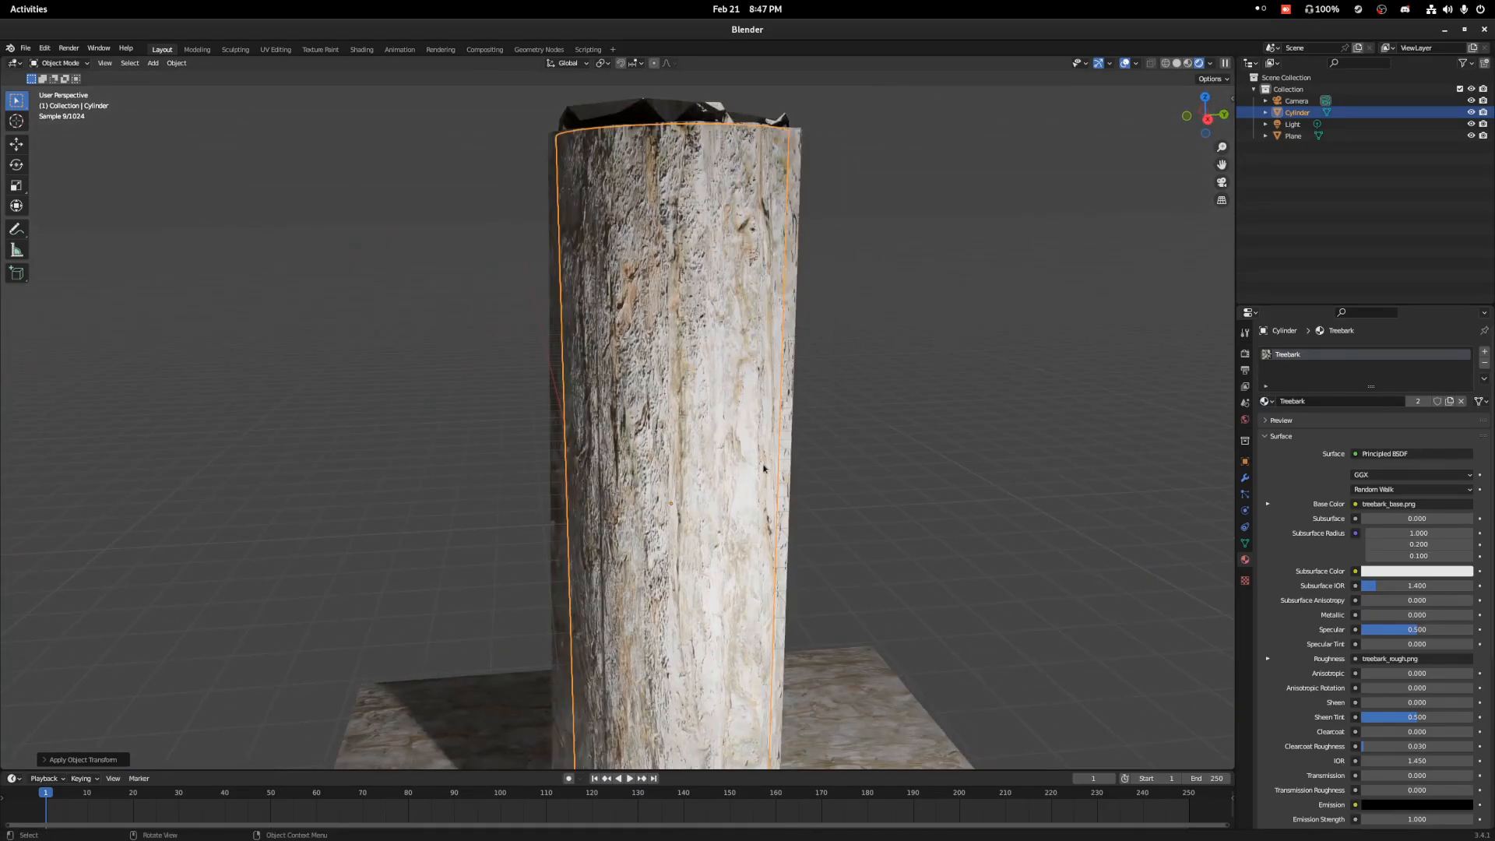
scroll(763, 469, down, 4)
middle_drag(737, 331, 810, 317)
scroll(738, 349, up, 2)
scroll(737, 348, up, 1)
shift+middle_drag(911, 436, 795, 374)
key(KP_Decimal)
scroll(627, 372, up, 3)
scroll(563, 366, down, 4)
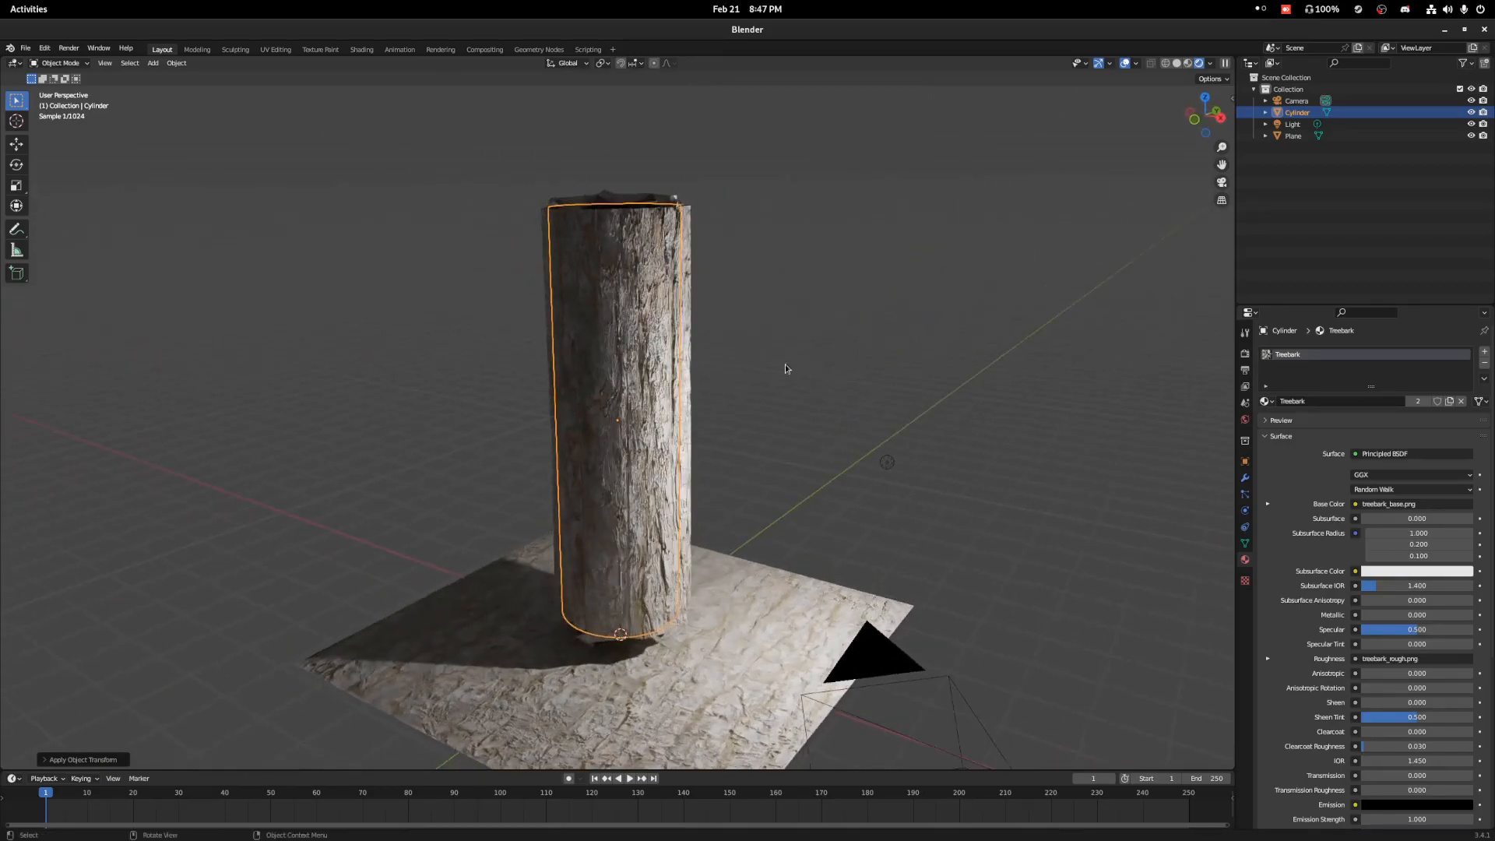
Mark the cylinder's top and bottom edge loops as seams in Edit Mode.
key(Tab)
middle_drag(679, 301, 646, 257)
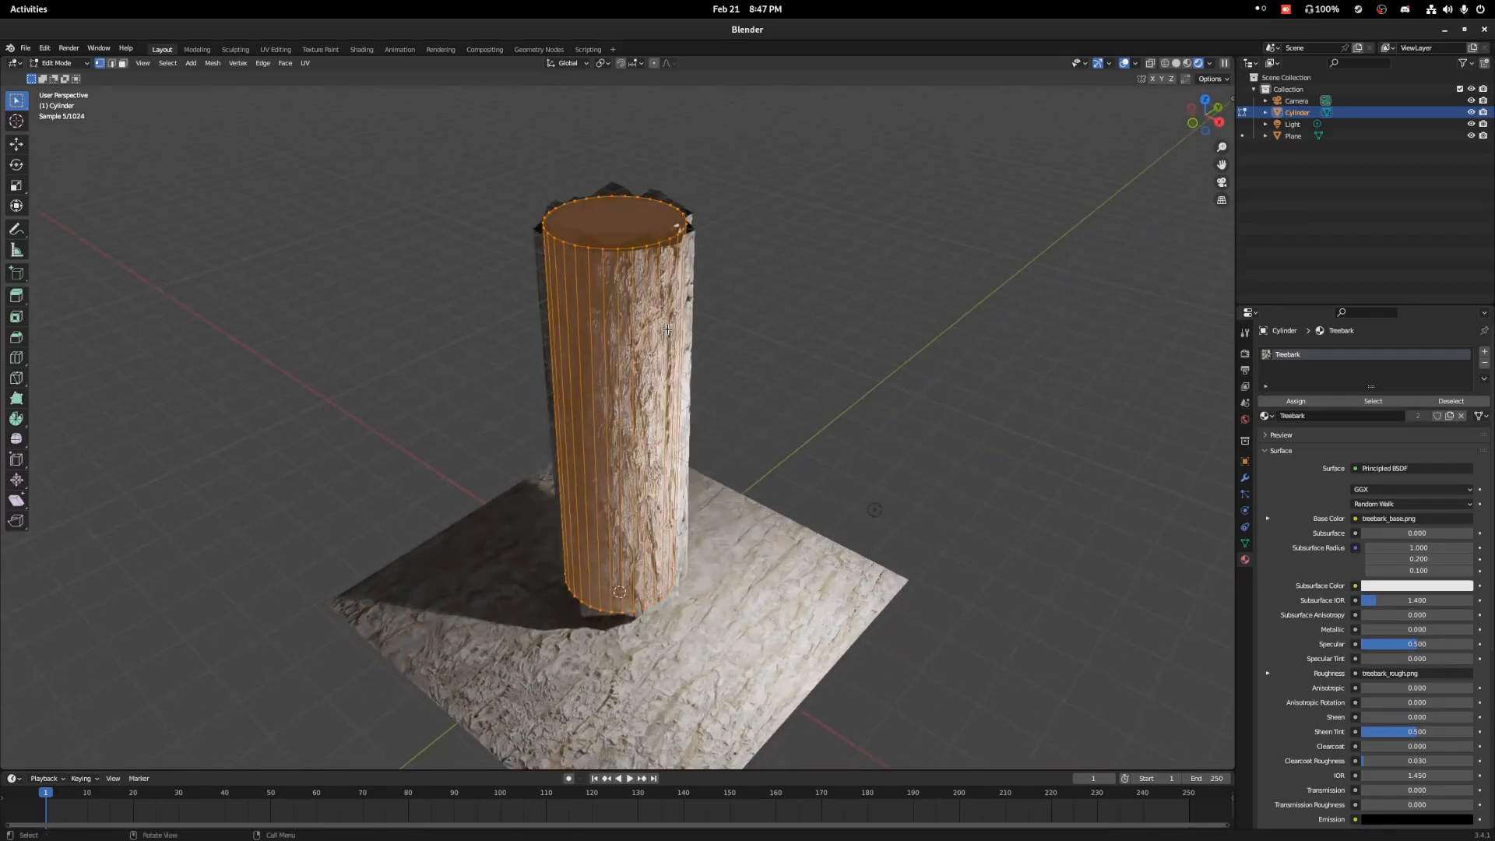
key(2)
alt+click(635, 244)
alt+click(622, 614)
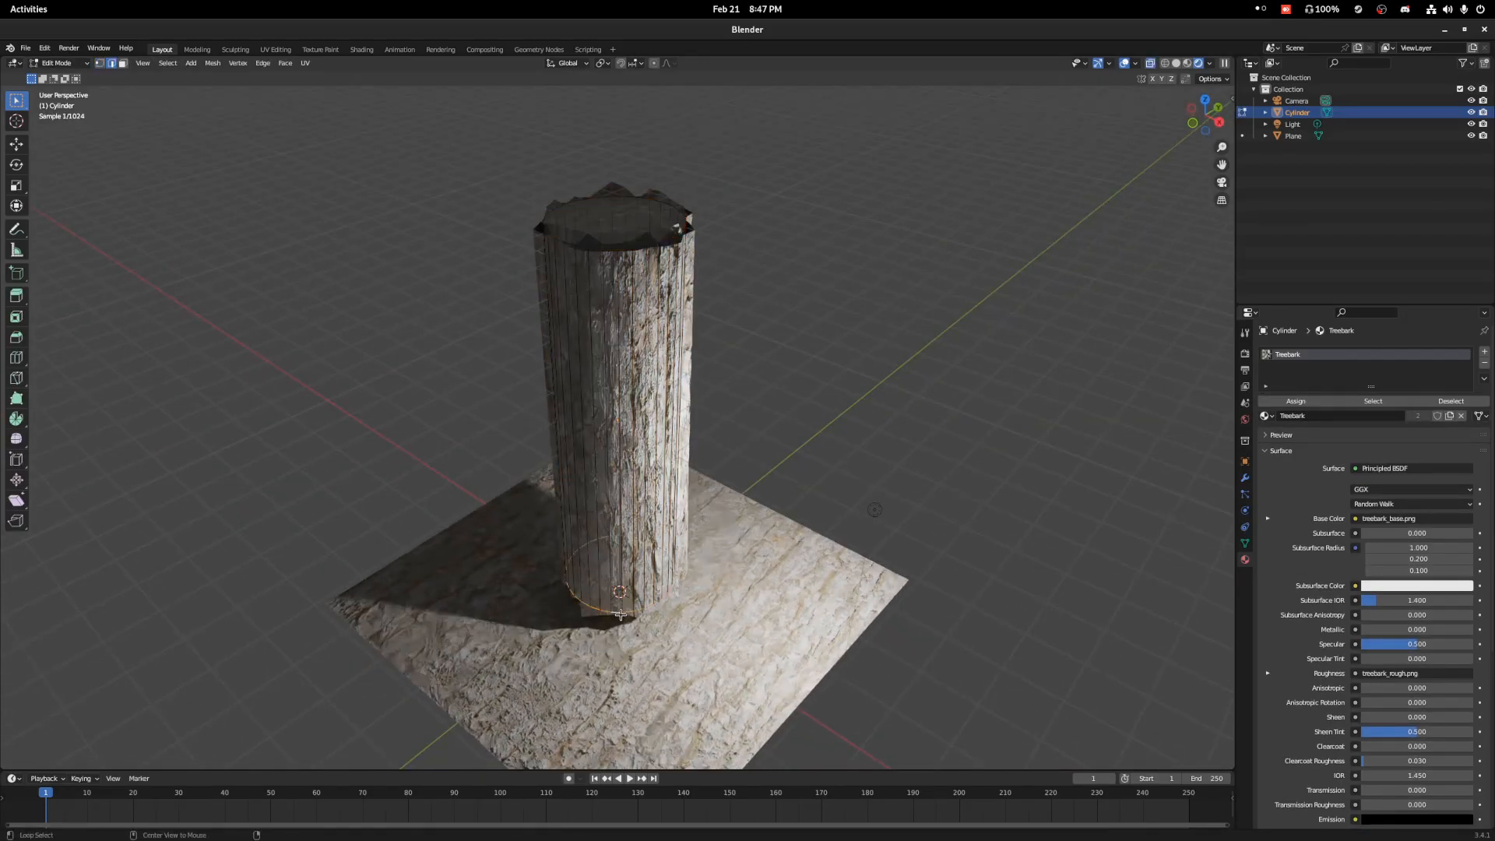
alt+click(612, 247)
right_click(610, 253)
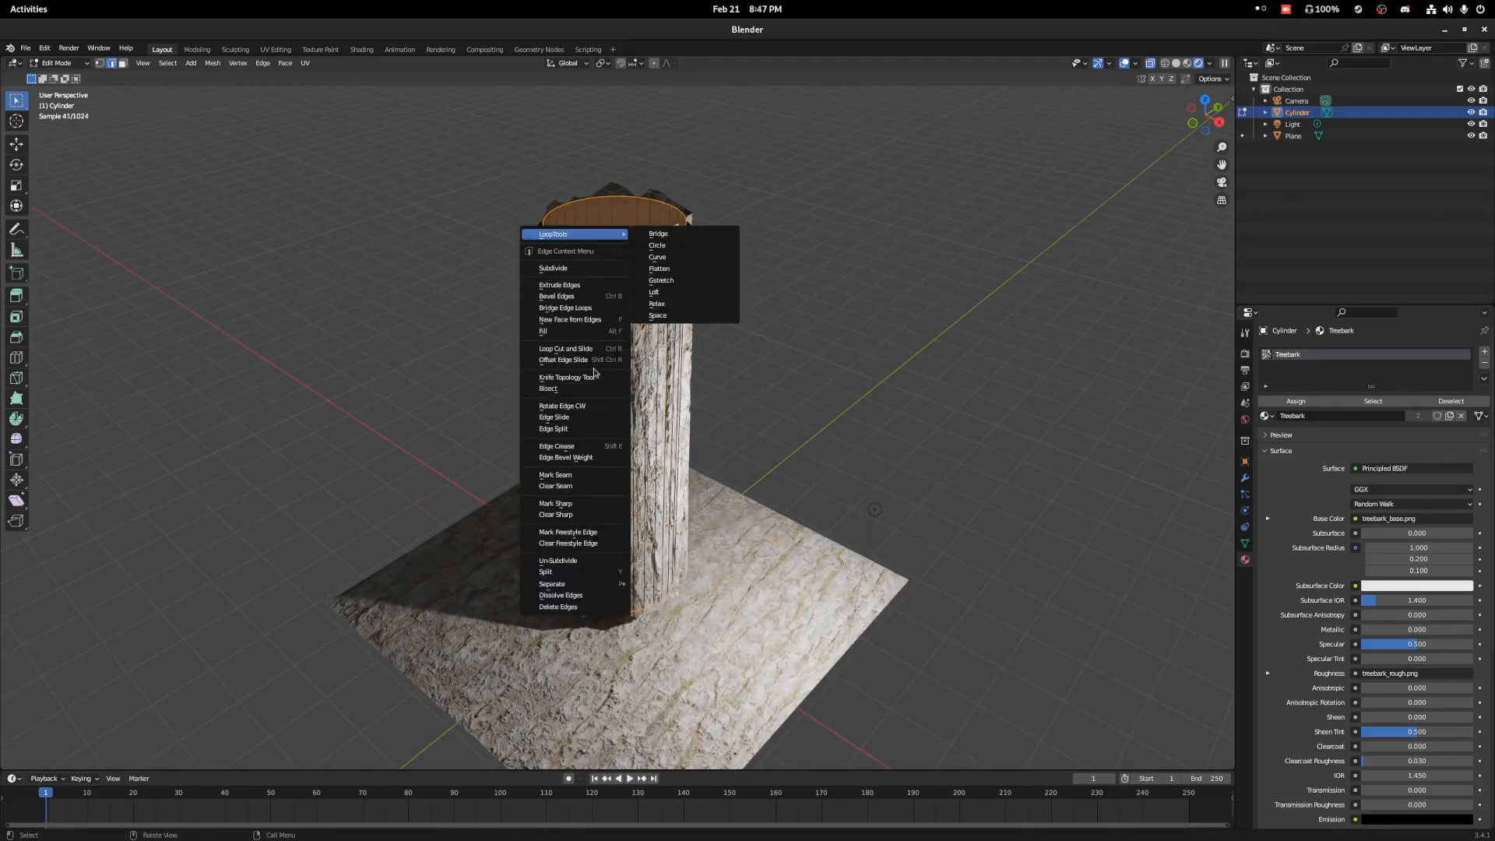
click(593, 475)
Mark one vertical edge on the shaded back of the cylinder as a seam.
middle_drag(594, 475, 727, 337)
alt+click(613, 270)
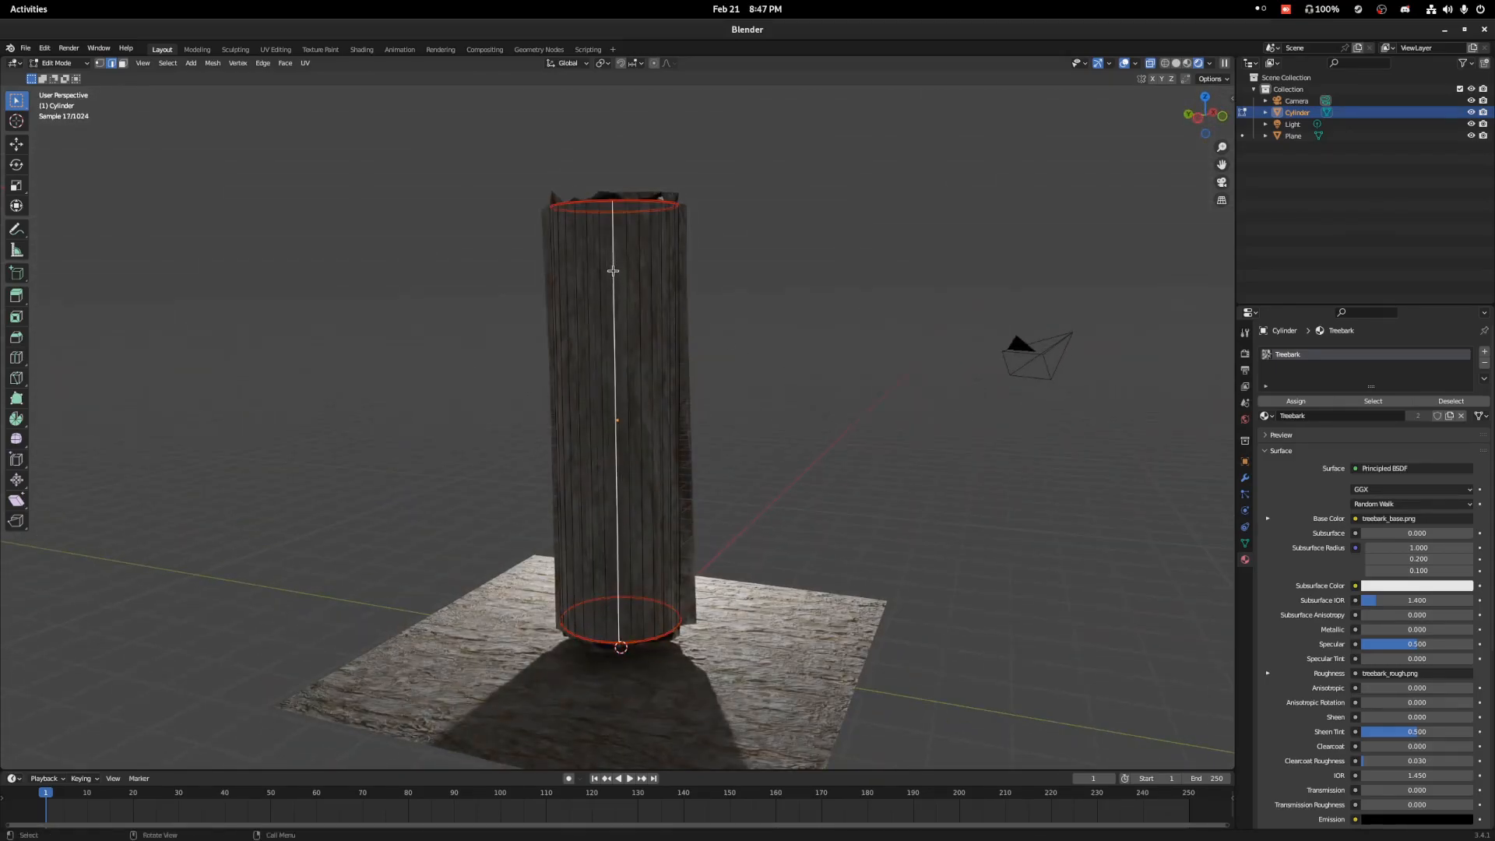
right_click(613, 271)
click(580, 473)
middle_drag(628, 460, 614, 368)
Unwrap the cylinder's whole mesh along its seams and return to Object Mode.
key(a)
key(u)
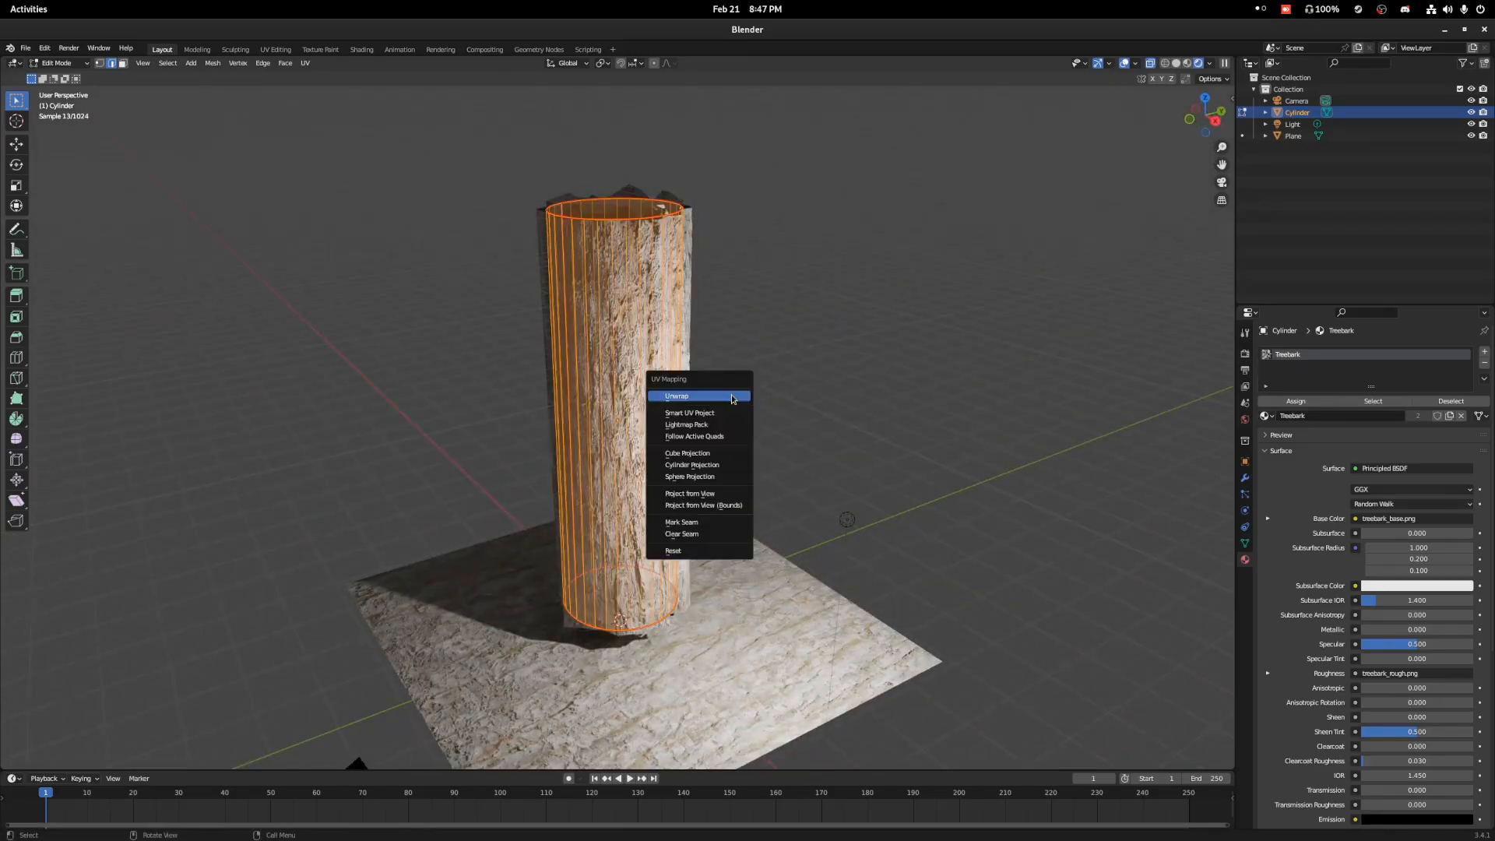
click(732, 399)
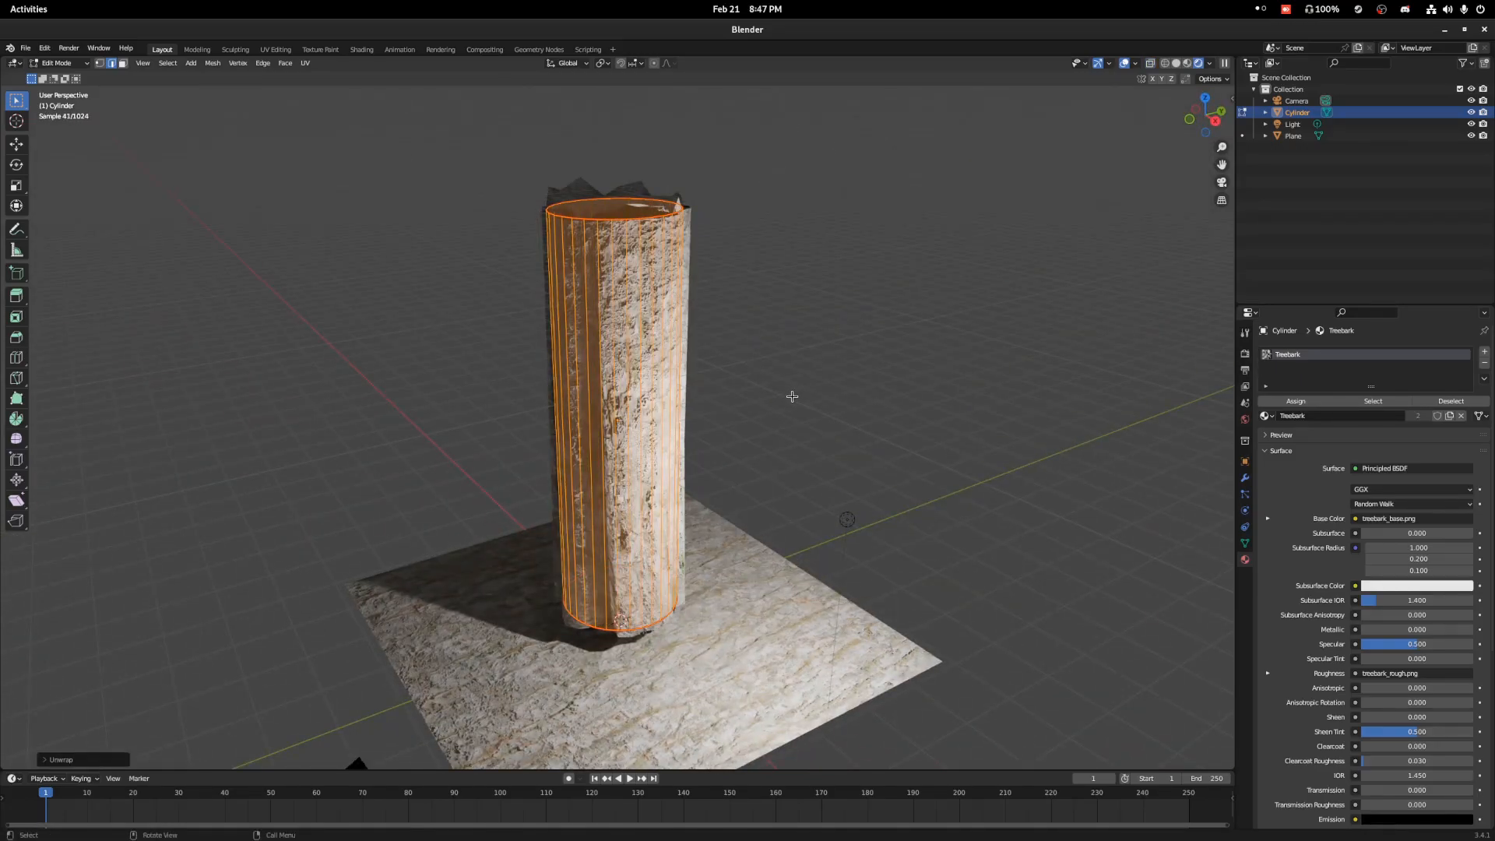
key(Tab)
Examine the newly unwrapped bark texture around the cylinder's sides.
scroll(751, 357, up, 5)
middle_drag(782, 343, 579, 336)
scroll(615, 371, down, 3)
scroll(673, 335, up, 5)
scroll(619, 360, down, 5)
scroll(576, 335, up, 3)
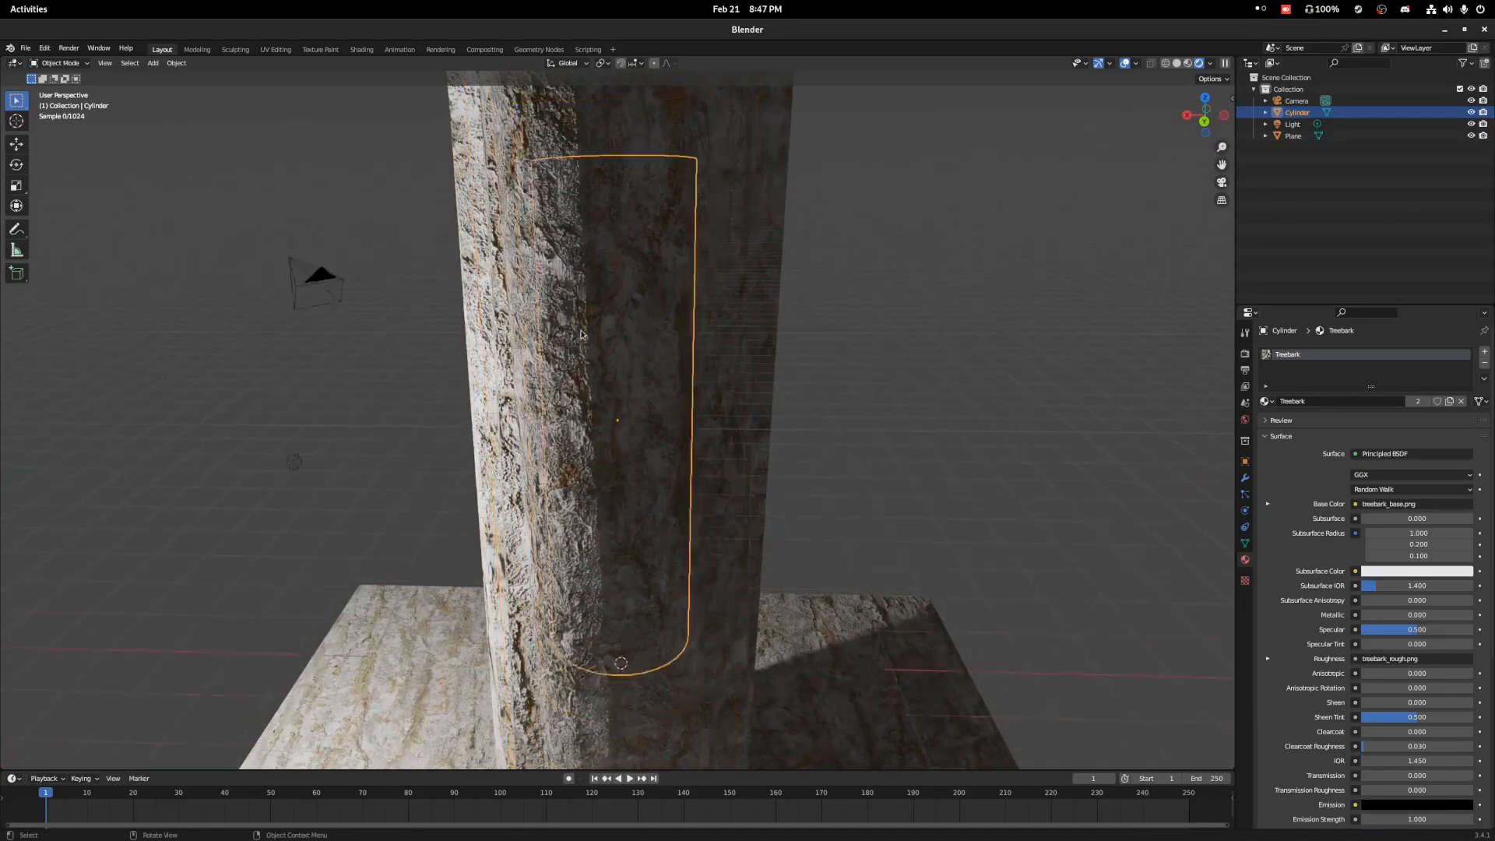
scroll(578, 336, down, 5)
Set the Treebark material's displacement scale to 0.5.
scroll(1286, 541, down, 8)
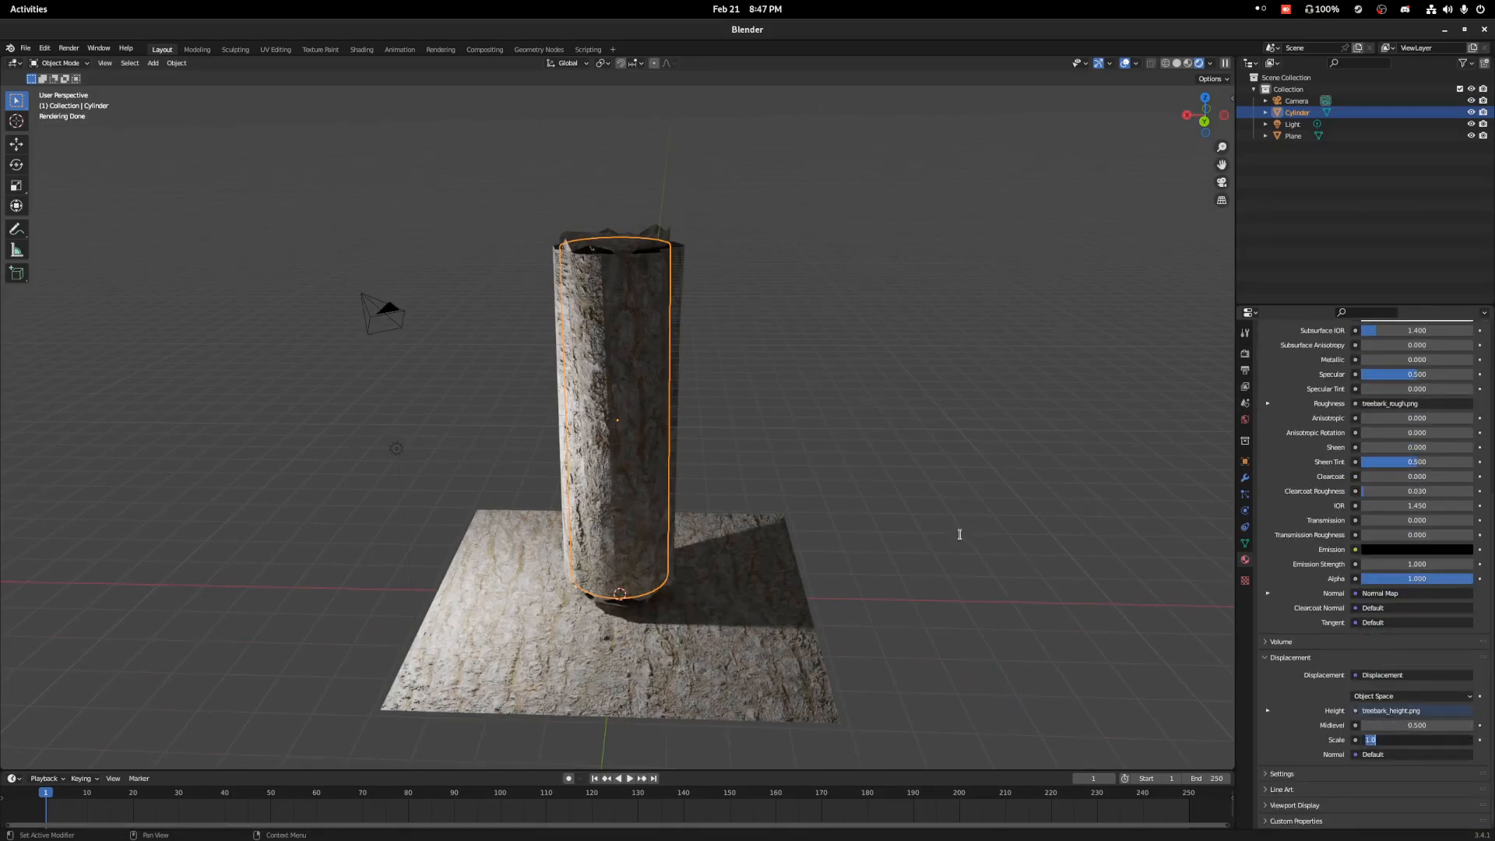
key(BackSpace)
text(0.5)
key(Return)
scroll(515, 313, up, 6)
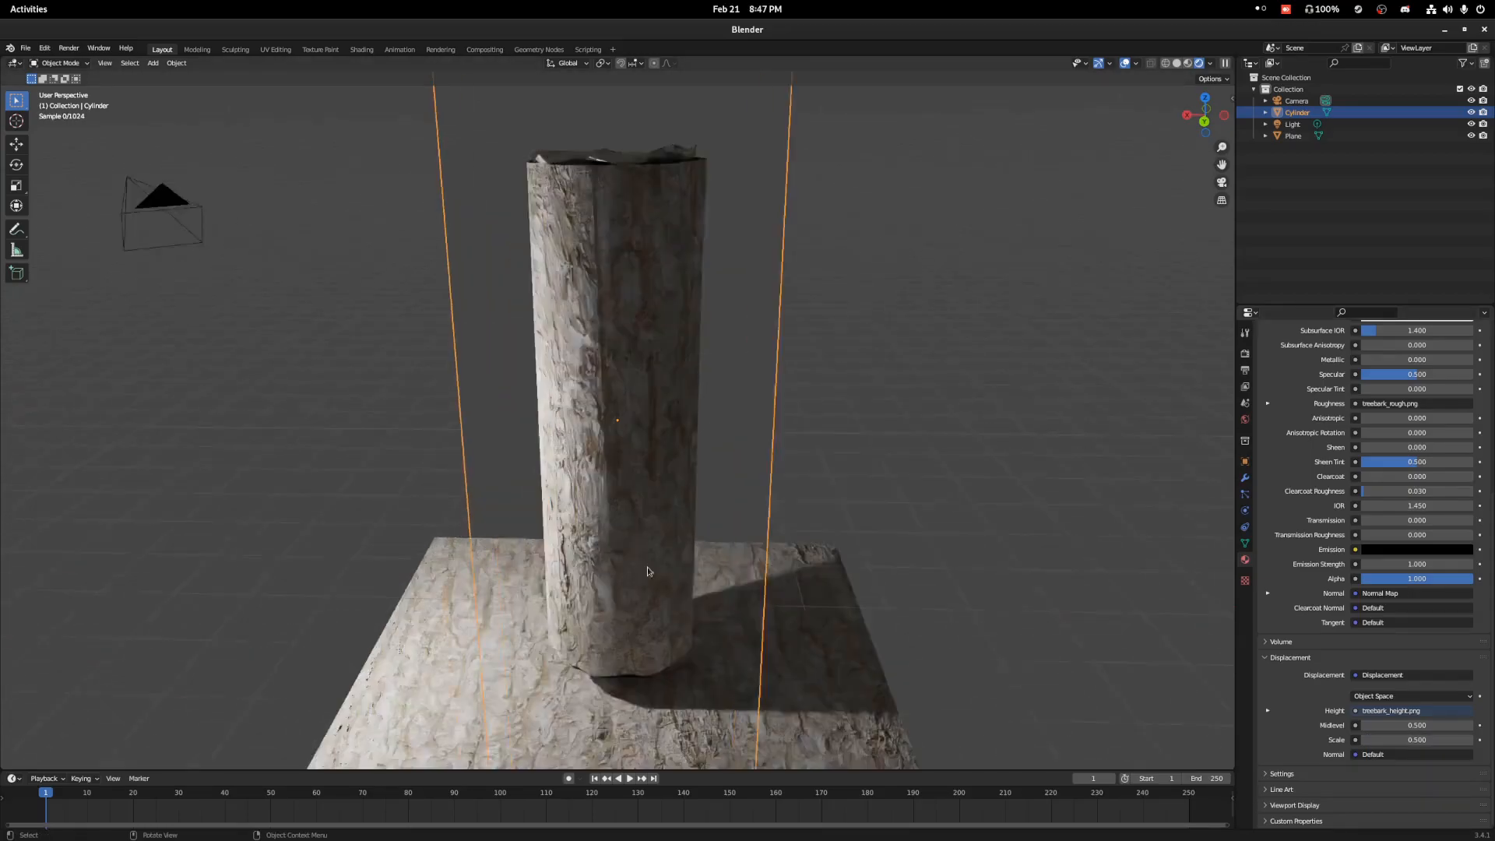
middle_drag(515, 313, 686, 335)
Add a Subdivision Surface modifier to the cylinder and set its type to Simple.
click(1245, 478)
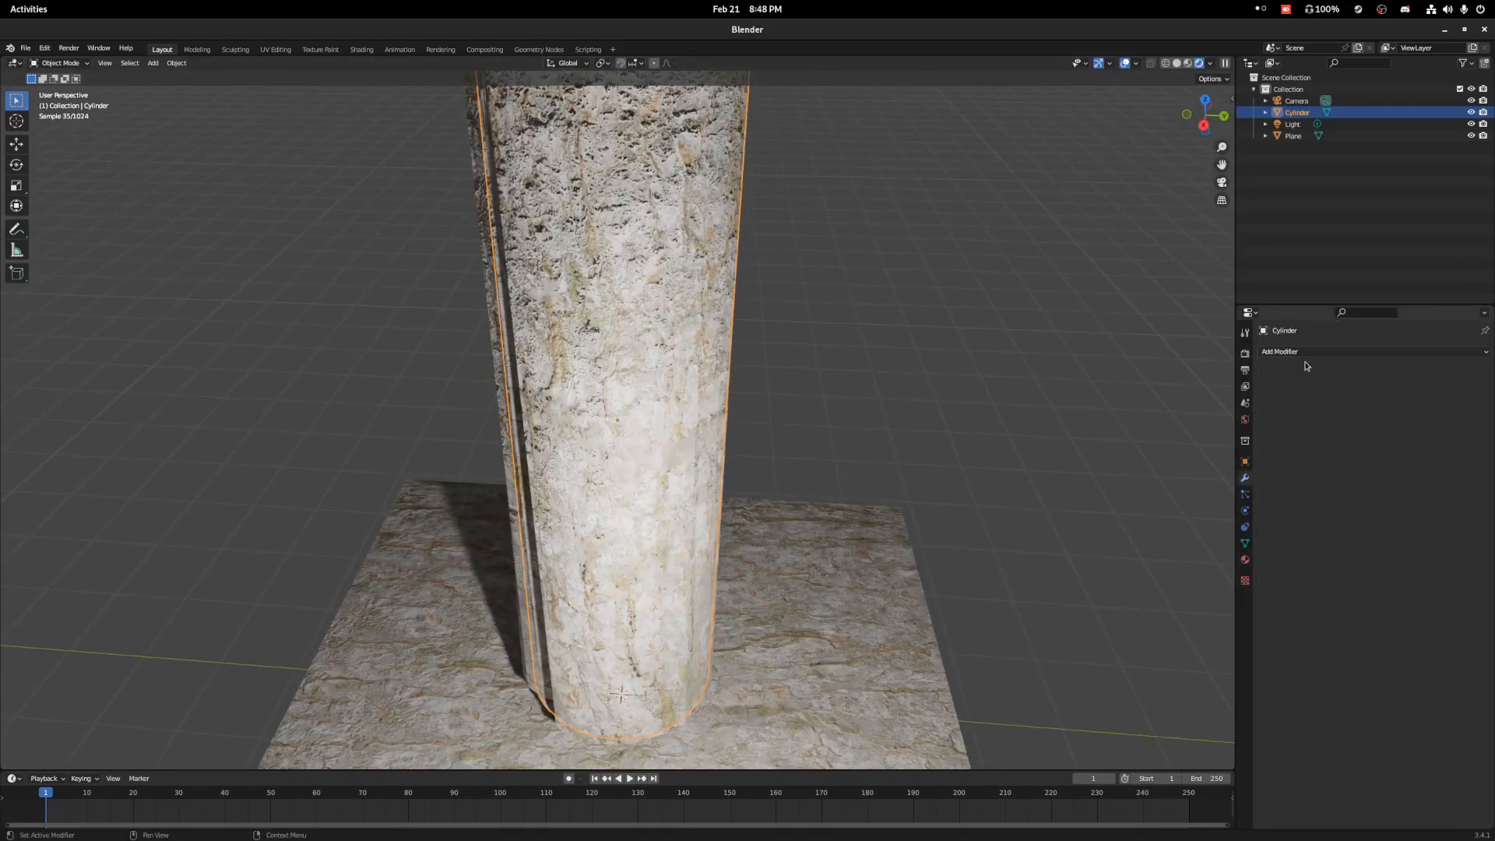
click(1305, 352)
click(1272, 564)
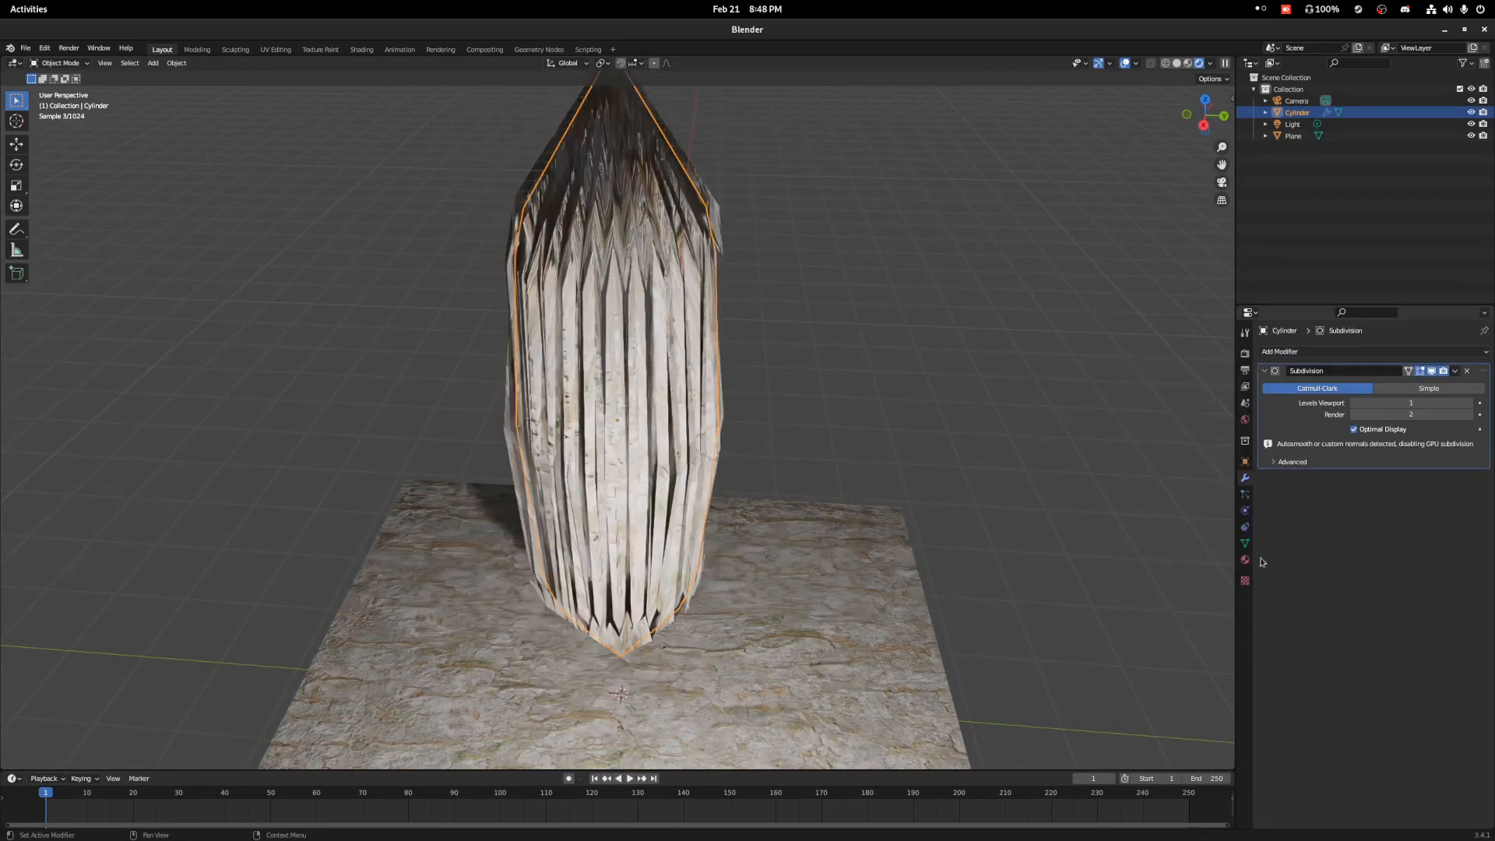
click(1429, 388)
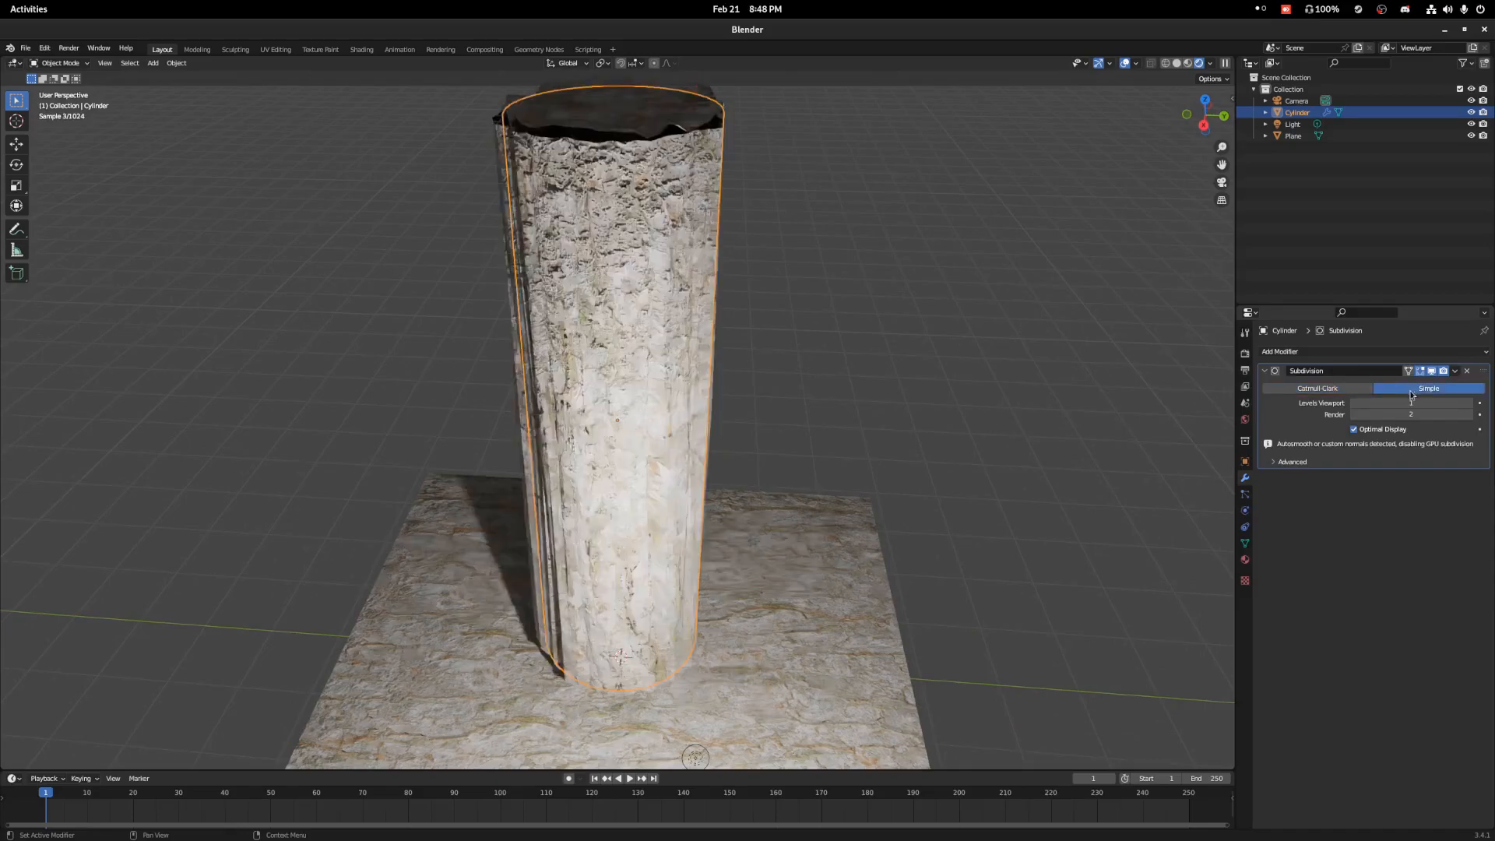
middle_drag(788, 334, 827, 361)
Set both the viewport and render levels of the cylinder's Subdivision modifier to 4.
click(1414, 404)
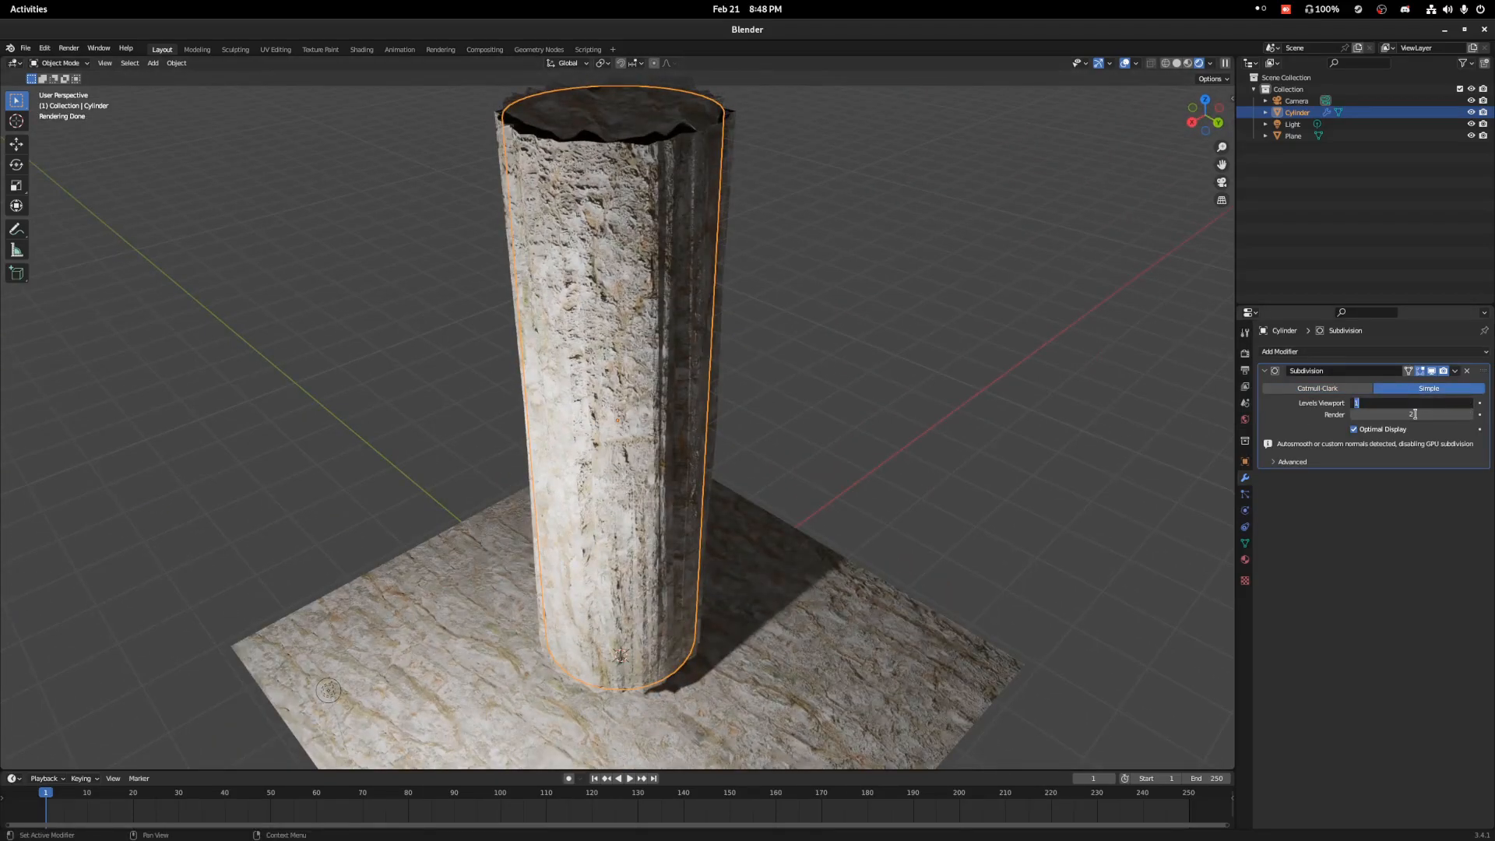
text(4)
key(Return)
click(1415, 415)
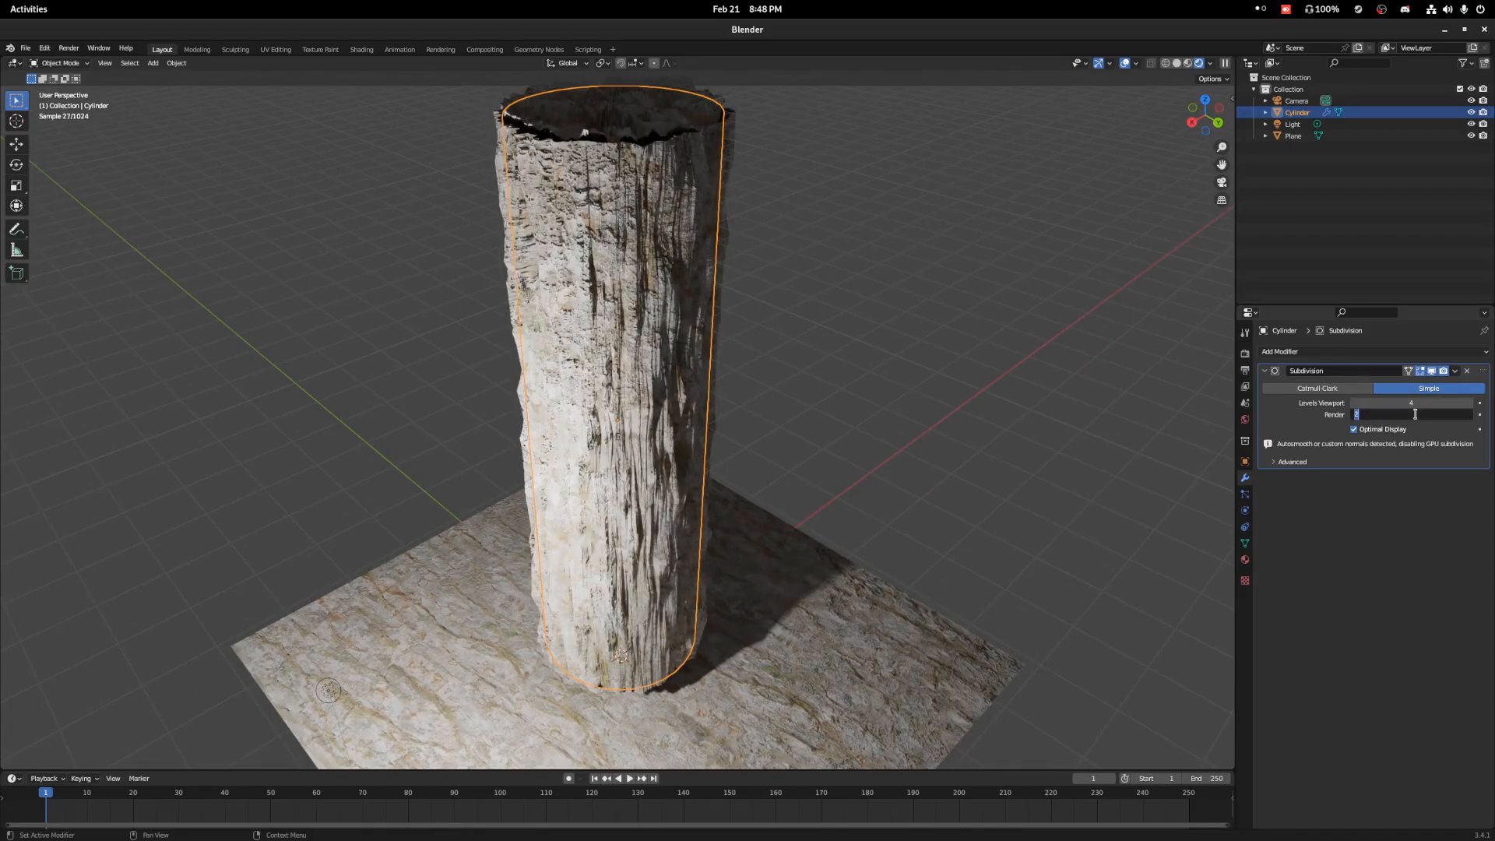
key(Return)
Add several evenly spaced horizontal loop cuts along the cylinder's height to even out its mesh for displacement.
scroll(833, 293, up, 5)
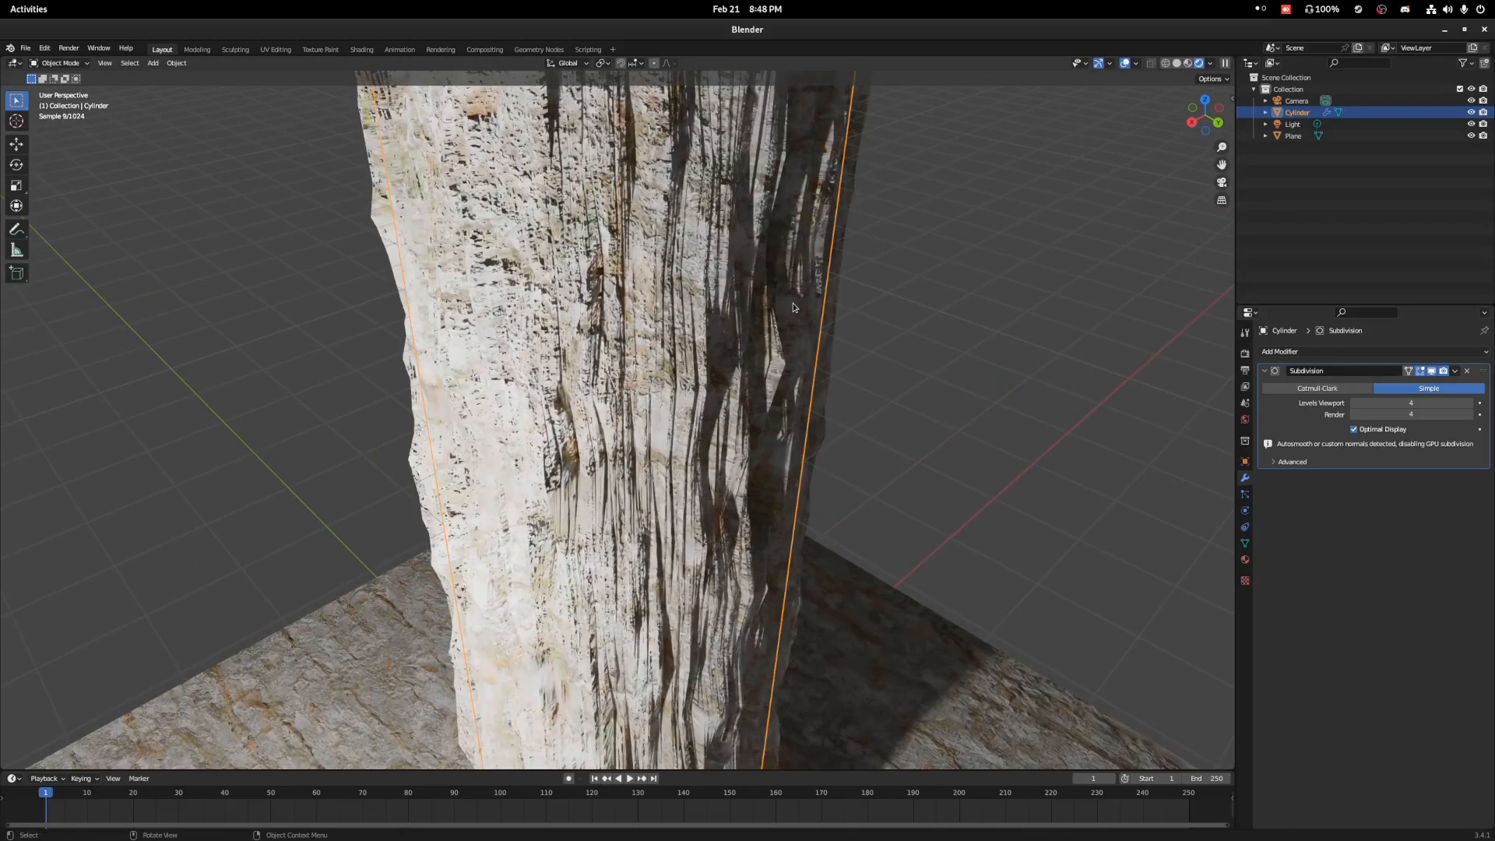
click(1245, 559)
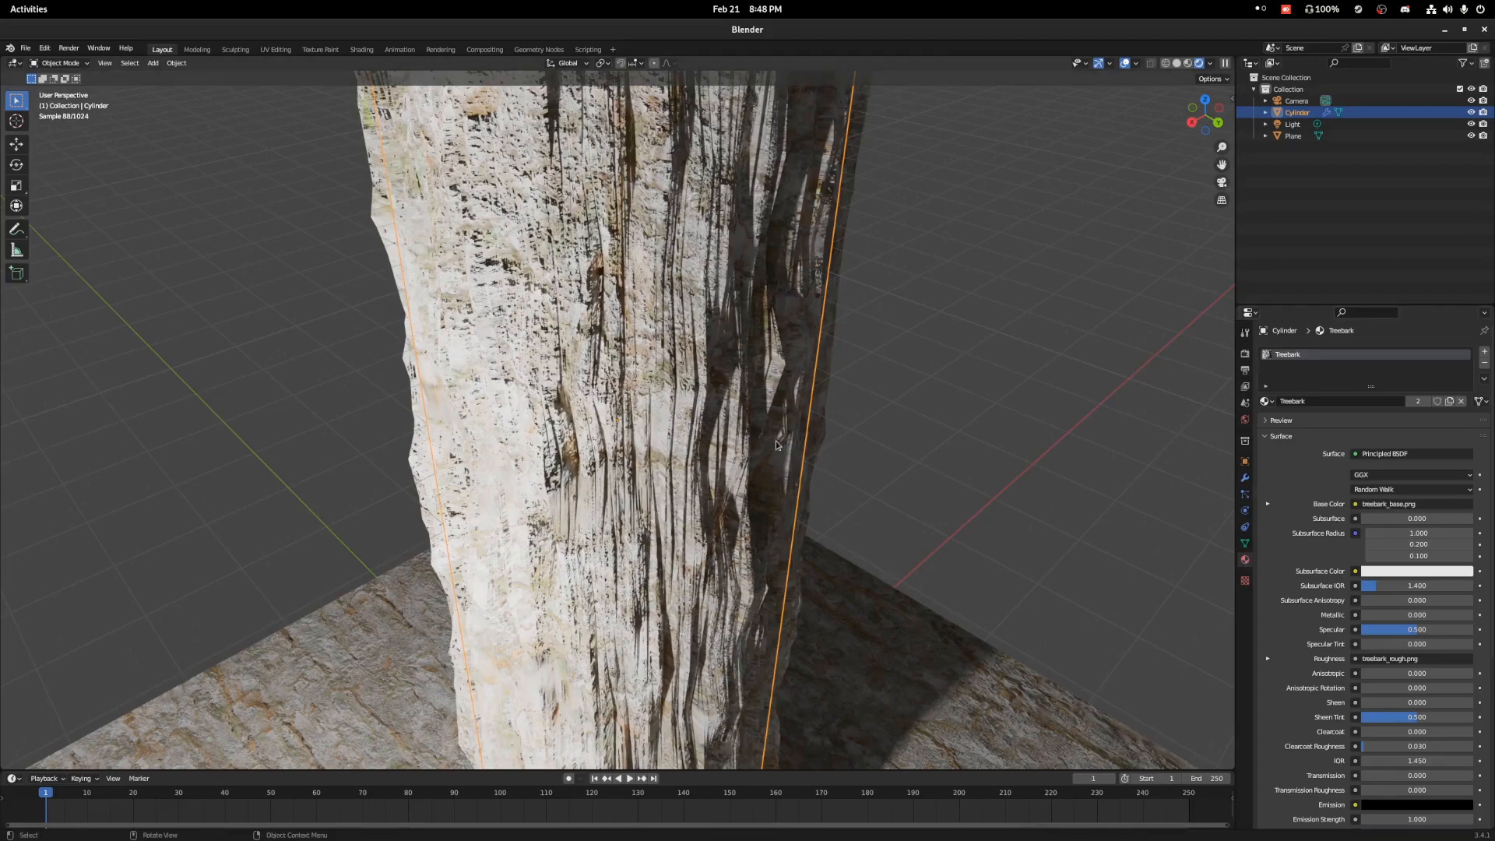
scroll(782, 446, down, 3)
key(Tab)
scroll(783, 447, down, 5)
key(ctrl+r)
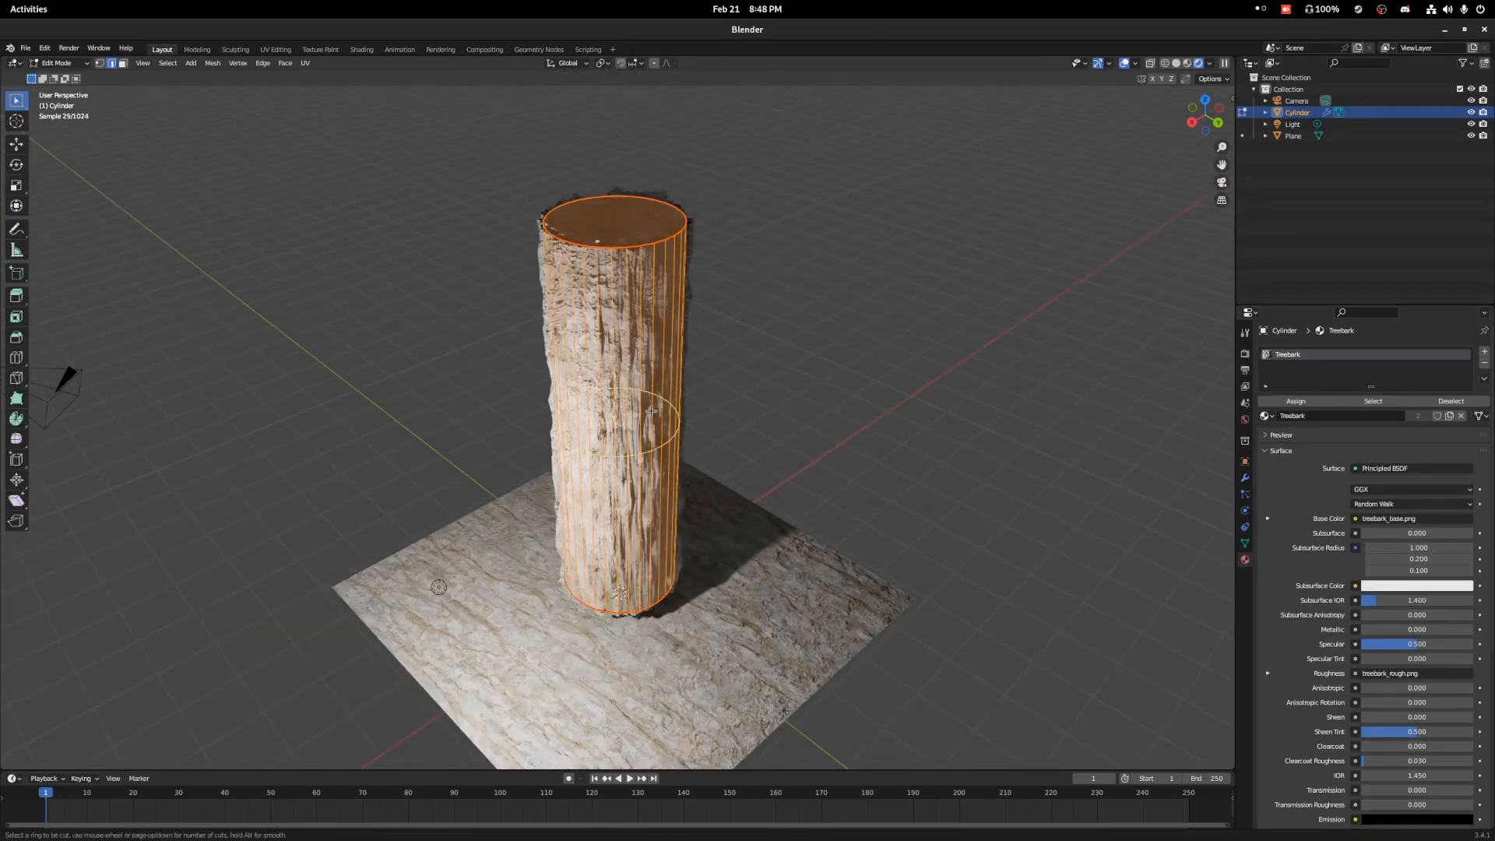
scroll(651, 424, up, 2)
click(651, 423)
click(653, 421)
key(Tab)
Set the Treebark material's displacement scale to 0.1.
middle_drag(771, 384, 753, 351)
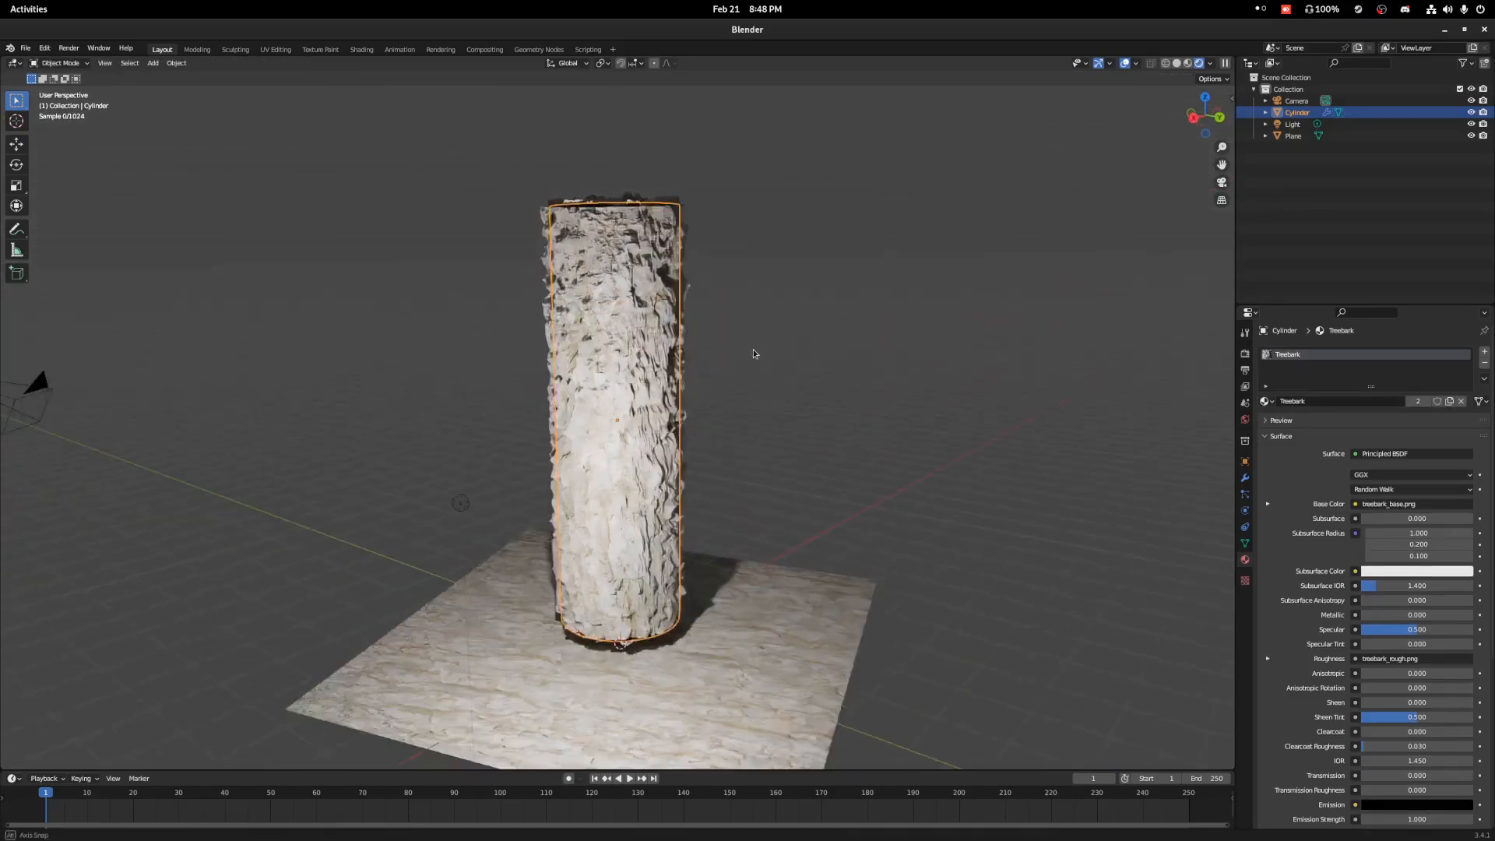
scroll(753, 351, up, 5)
scroll(1294, 596, down, 8)
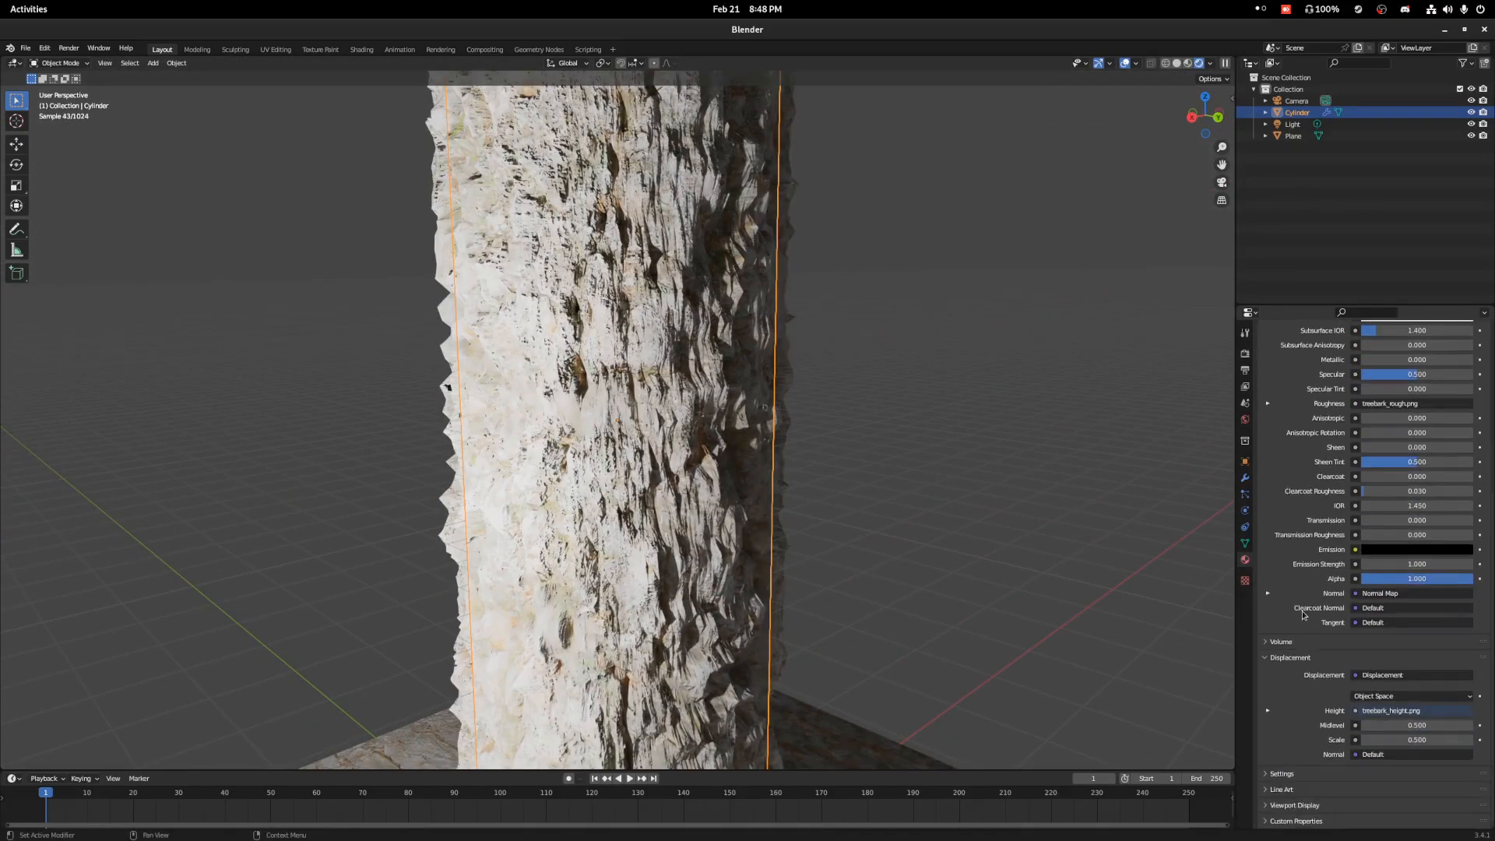
click(1422, 739)
key(BackSpace)
text(0.1)
key(Return)
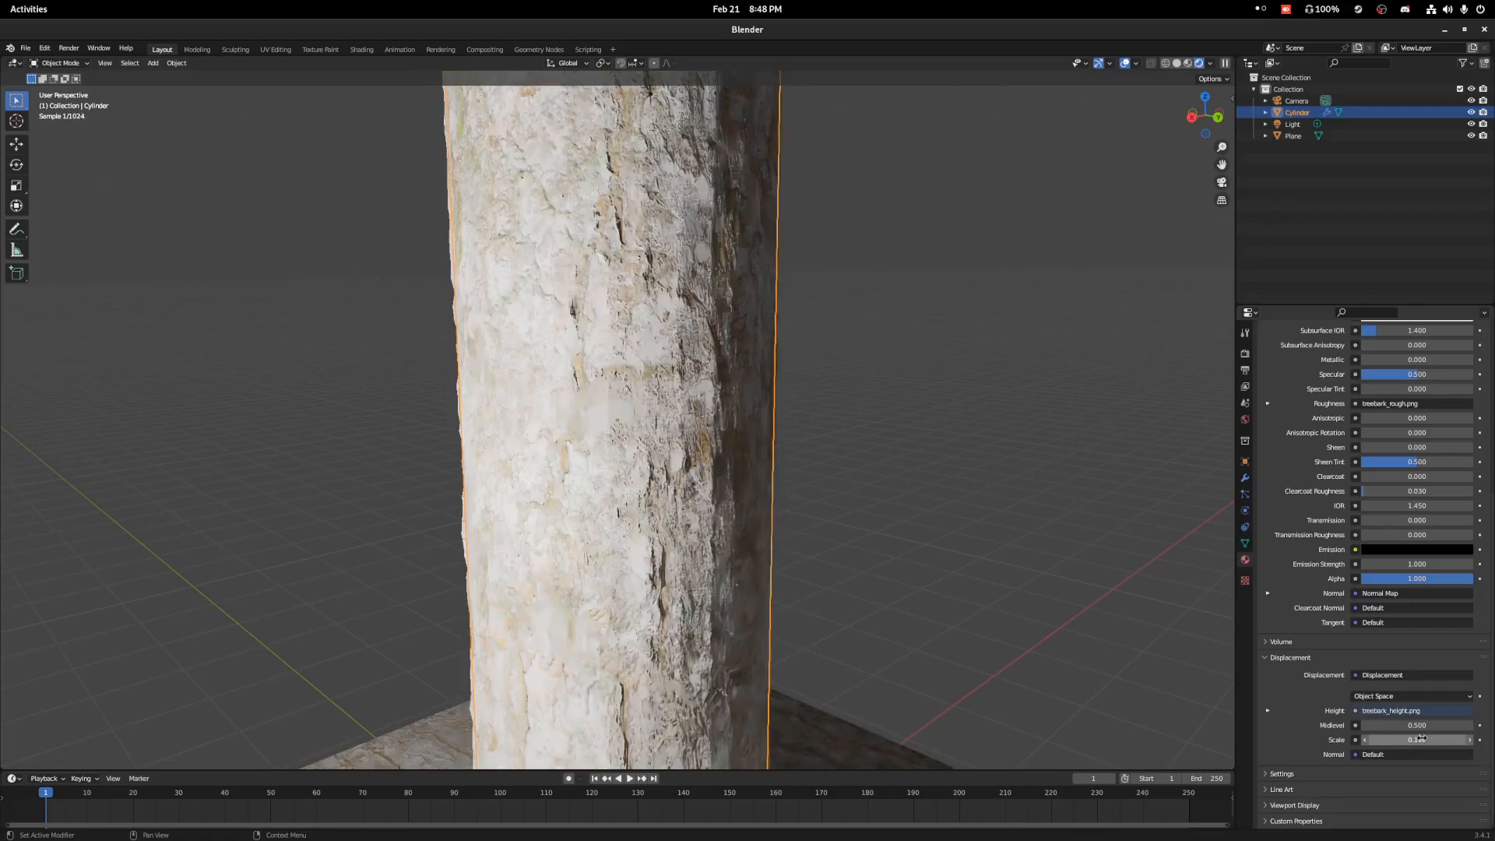
Raise the point light by about 4.5 m so that it sits above the top of the tree trunk.
middle_drag(974, 343, 442, 381)
scroll(397, 364, down, 4)
click(386, 401)
key(g)
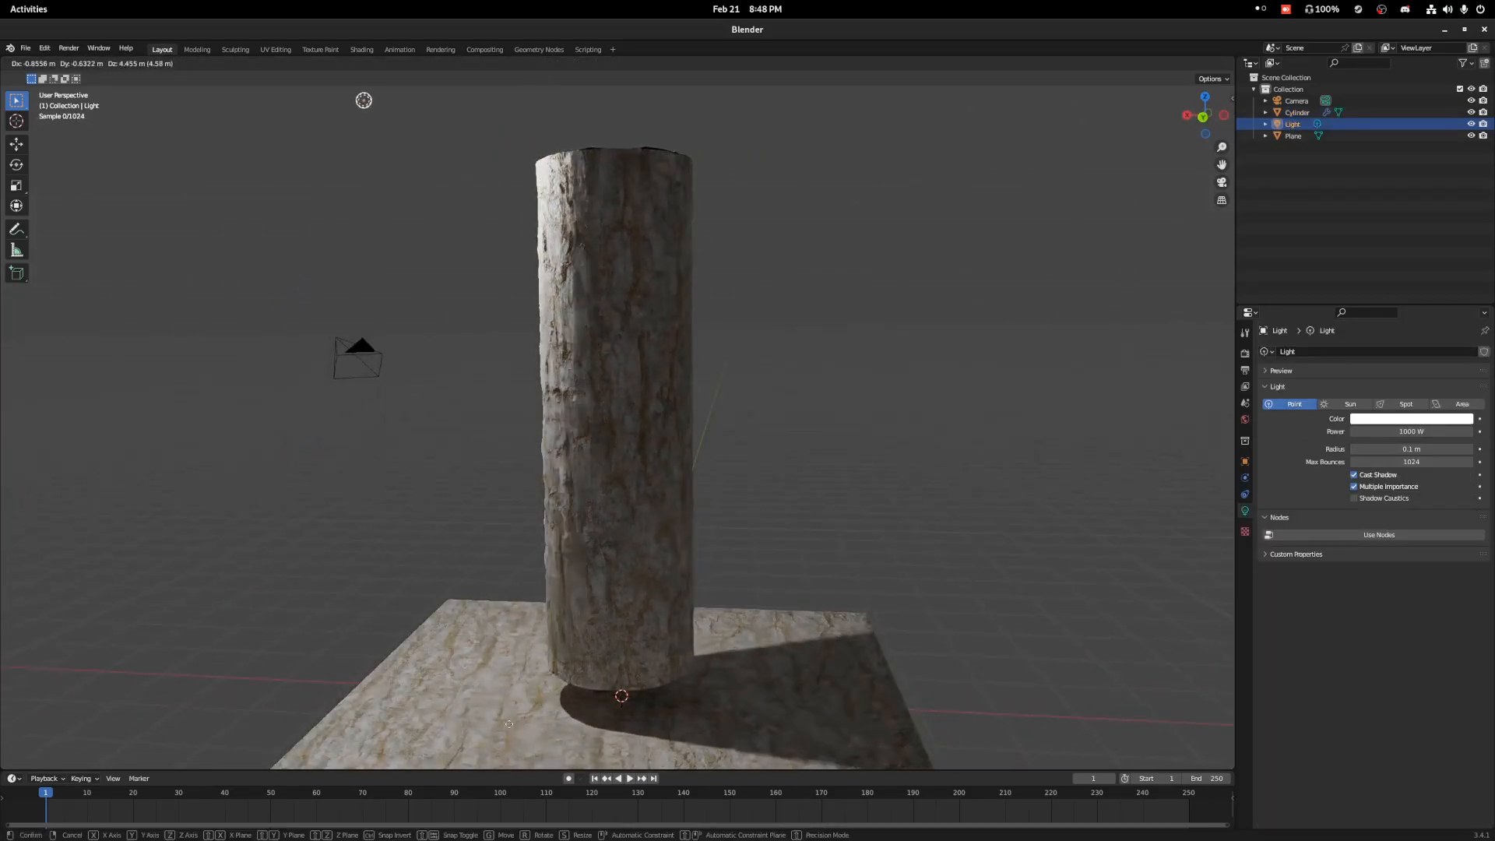
click(487, 755)
Deselect the light and examine the trunk's bark relief and shading from several sides, both up close and from afar.
middle_drag(584, 520, 691, 504)
scroll(735, 474, up, 5)
scroll(735, 474, down, 2)
shift+middle_drag(691, 505, 656, 716)
middle_drag(514, 521, 623, 507)
scroll(681, 511, up, 3)
scroll(682, 510, down, 3)
scroll(623, 507, up, 4)
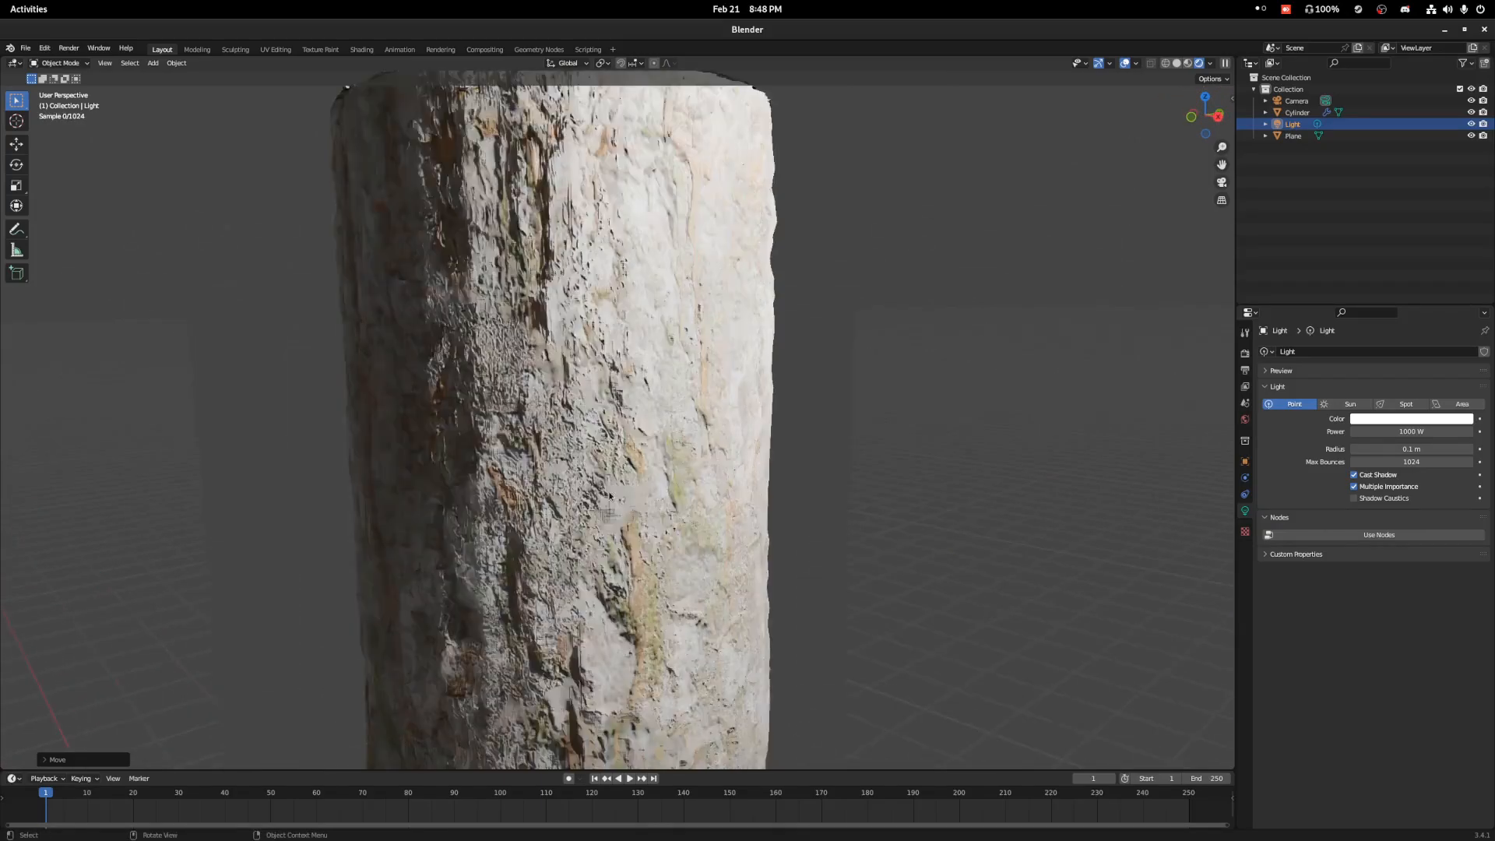
click(909, 442)
scroll(715, 464, down, 4)
middle_drag(715, 464, 792, 436)
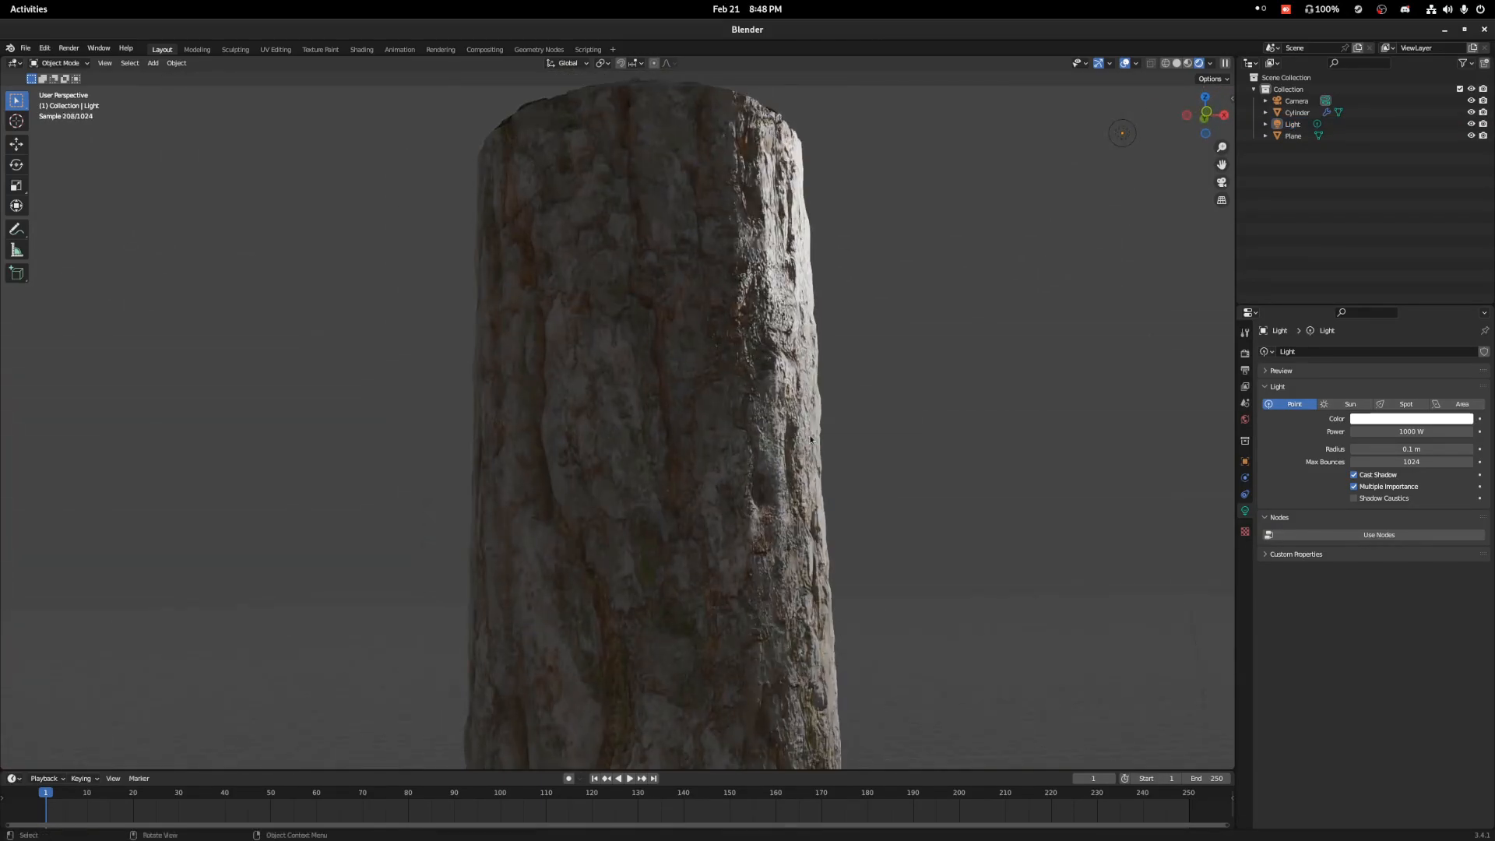
middle_drag(904, 458, 861, 471)
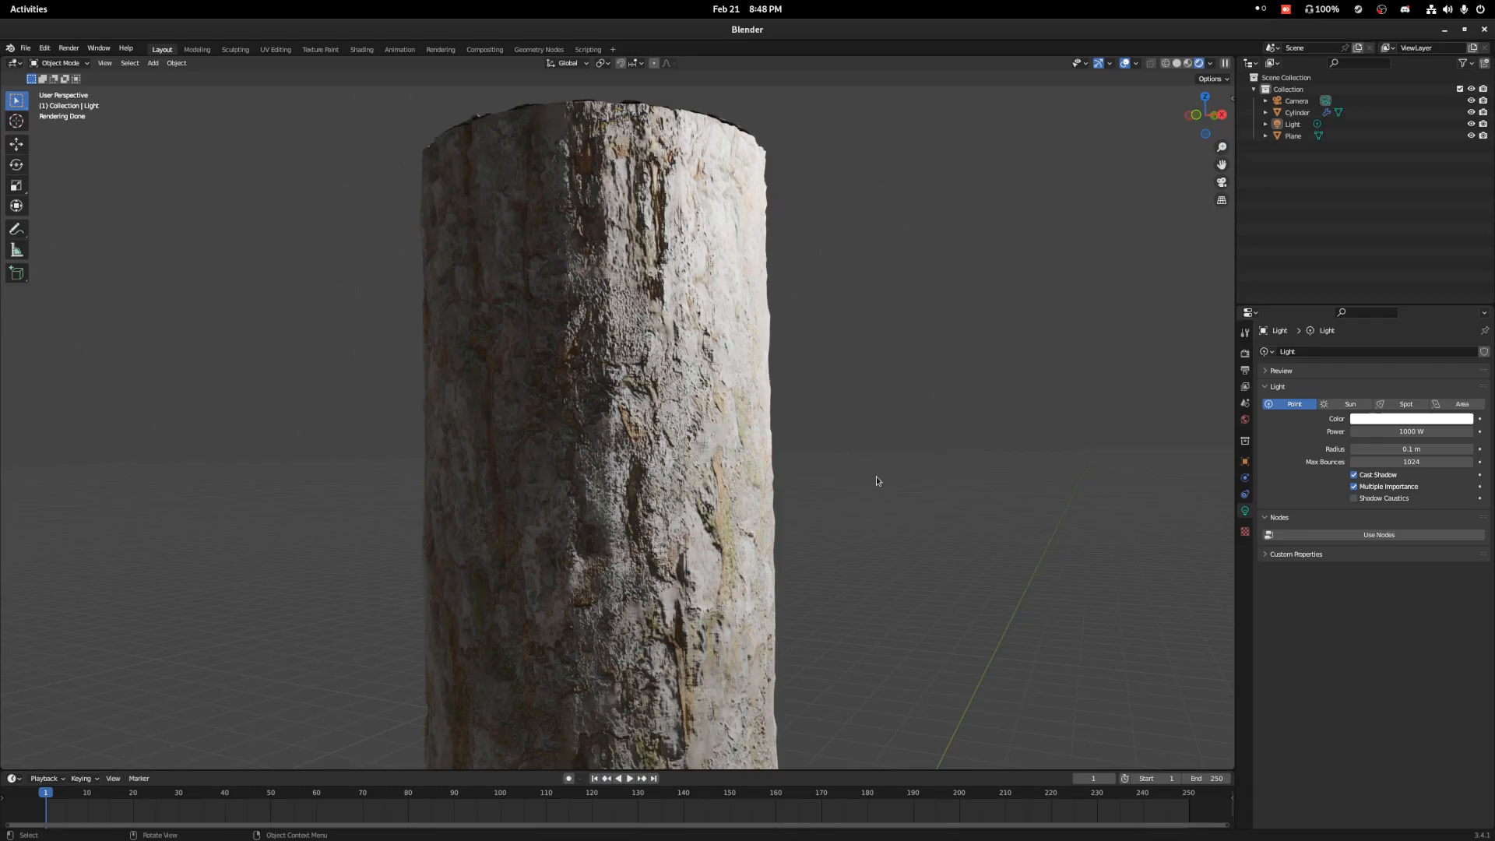
scroll(834, 555, down, 5)
middle_drag(838, 528, 735, 367)
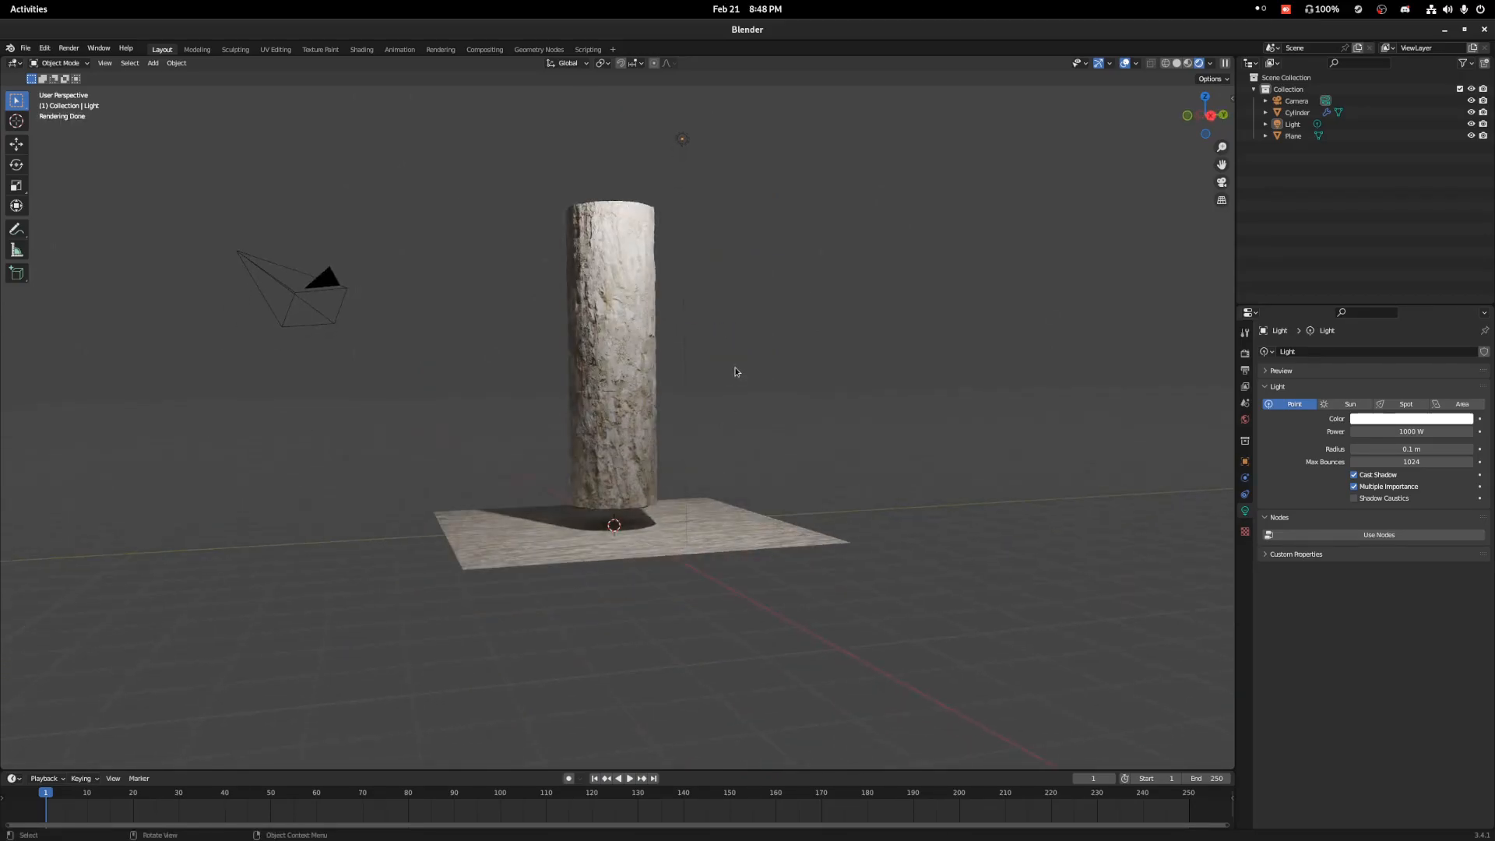